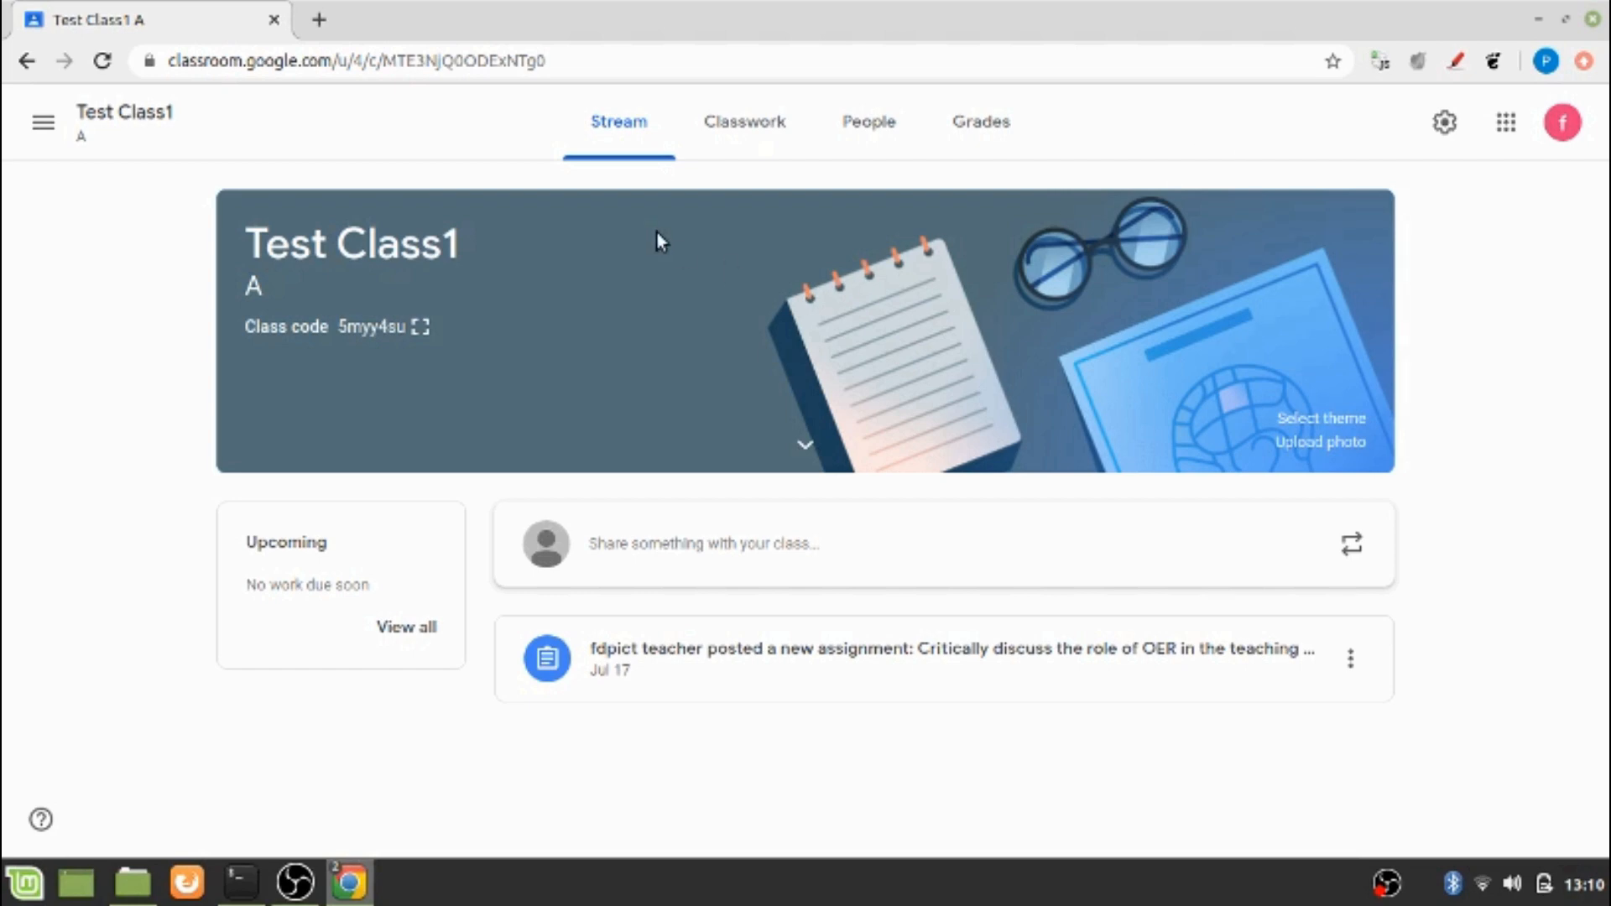
Step: Open Google Drive from the class page, circle the Classroom folder in red and close Drive again
{"action": "left_click", "coordinate": [1506, 122]}
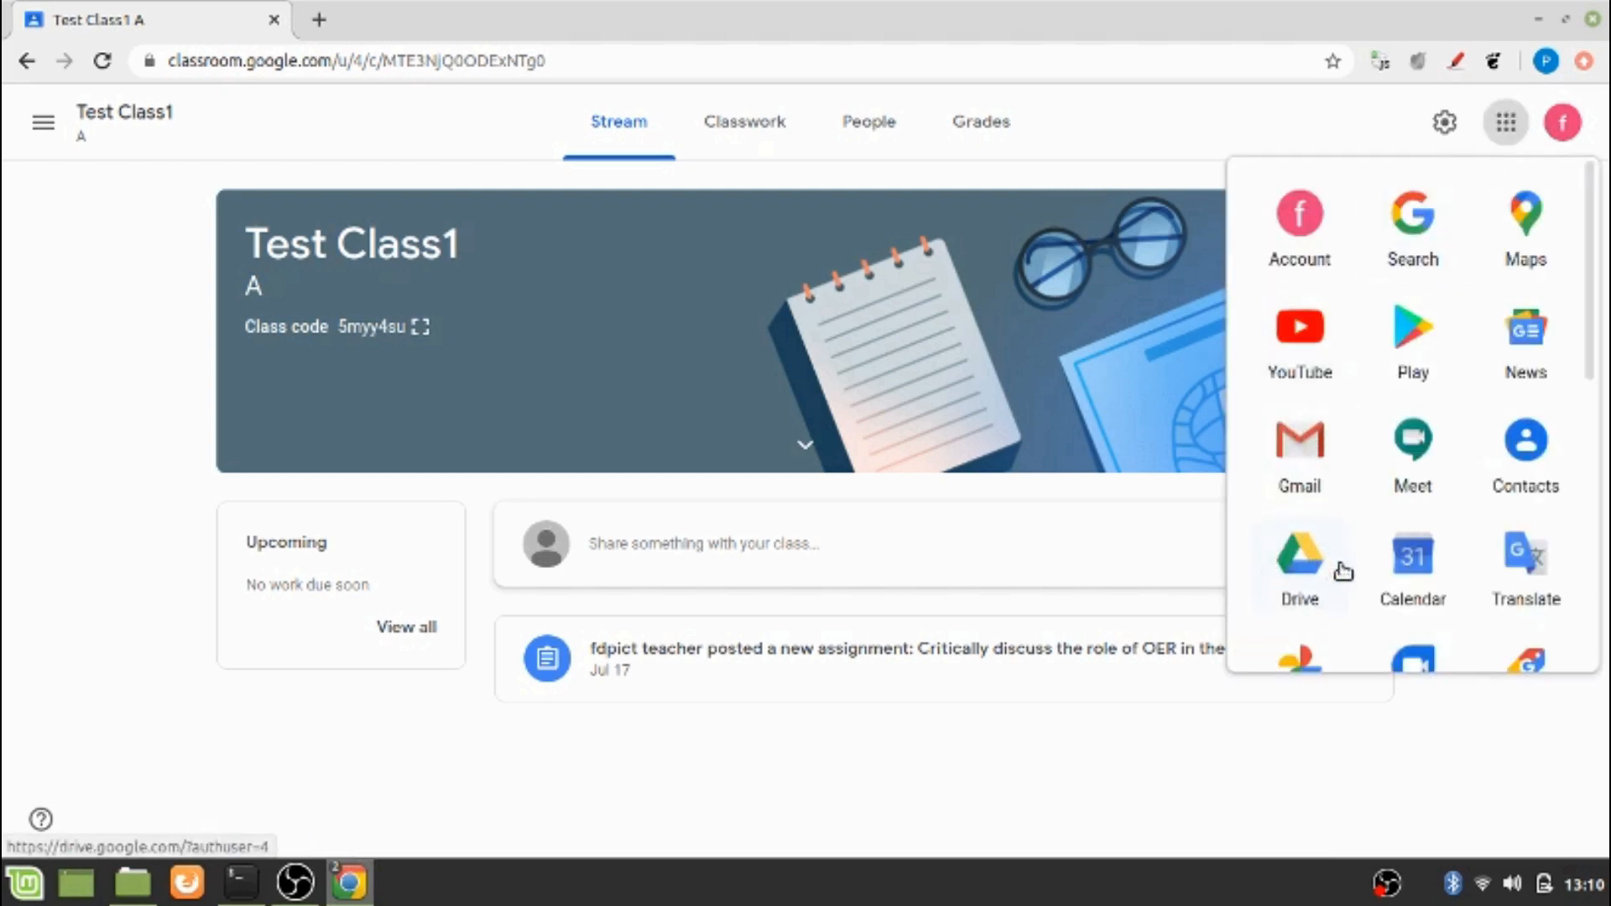
{"action": "left_click", "coordinate": [1302, 570]}
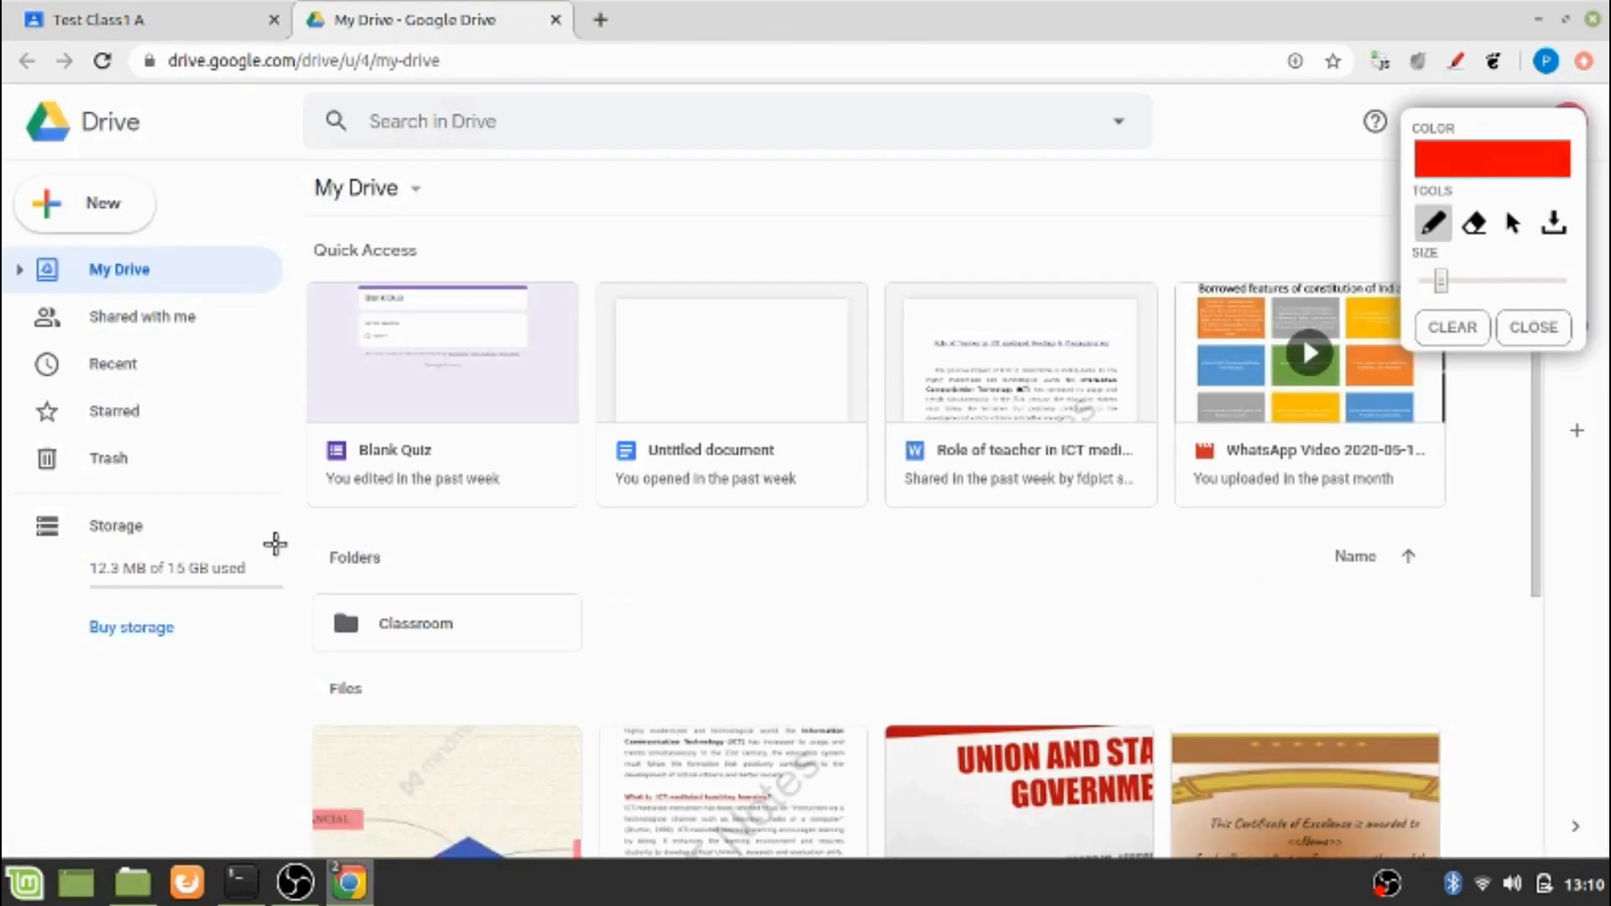
{"action": "mouse_move", "coordinate": [336, 529]}
{"action": "left_mouse_down"}
{"action": "mouse_move", "coordinate": [471, 543]}
{"action": "mouse_move", "coordinate": [630, 597]}
{"action": "mouse_move", "coordinate": [546, 647]}
{"action": "mouse_move", "coordinate": [393, 666]}
{"action": "mouse_move", "coordinate": [290, 646]}
{"action": "mouse_move", "coordinate": [298, 556]}
{"action": "mouse_move", "coordinate": [334, 530]}
{"action": "left_mouse_up"}
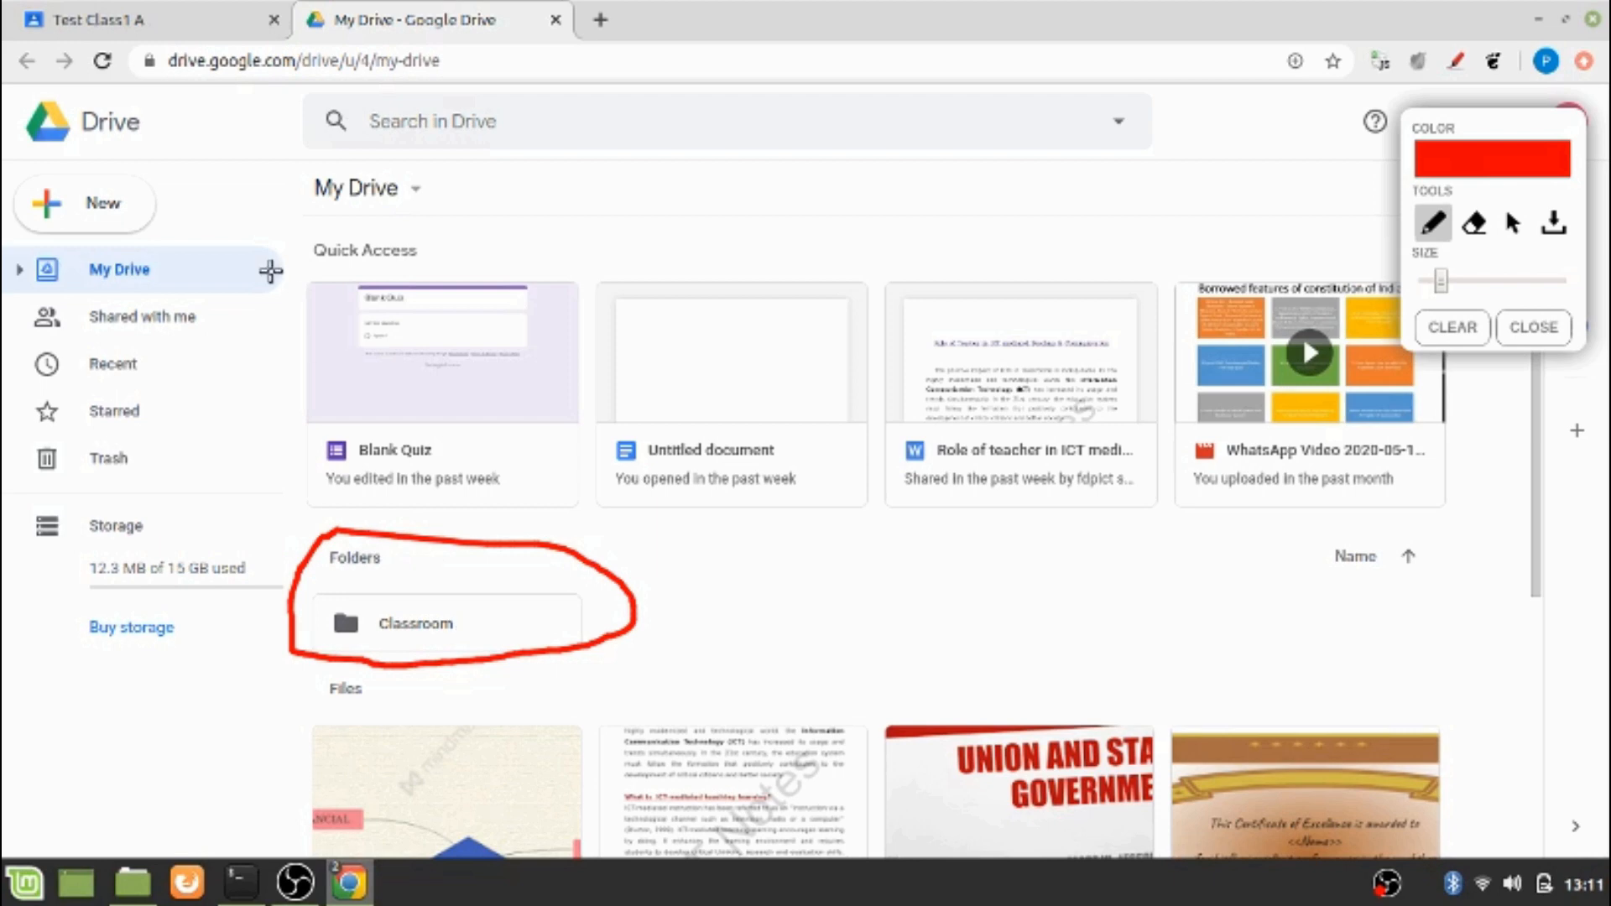
{"action": "left_click", "coordinate": [554, 20]}
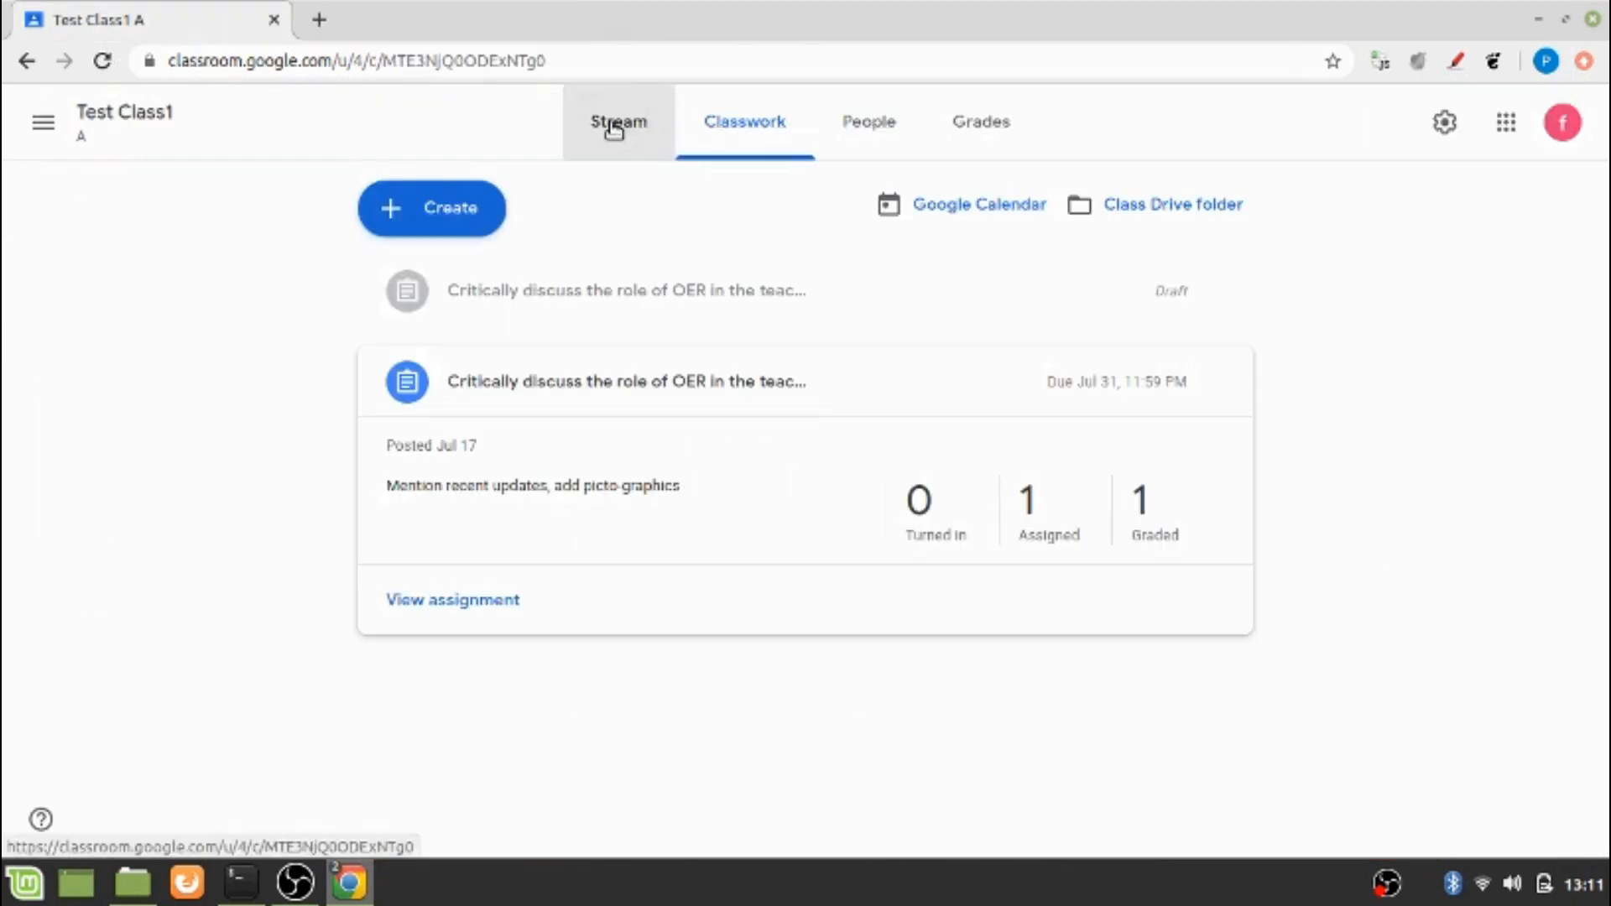
Step: View the class's Classwork page, circle the Google Calendar link in red and return to the Stream
{"action": "left_click", "coordinate": [612, 124]}
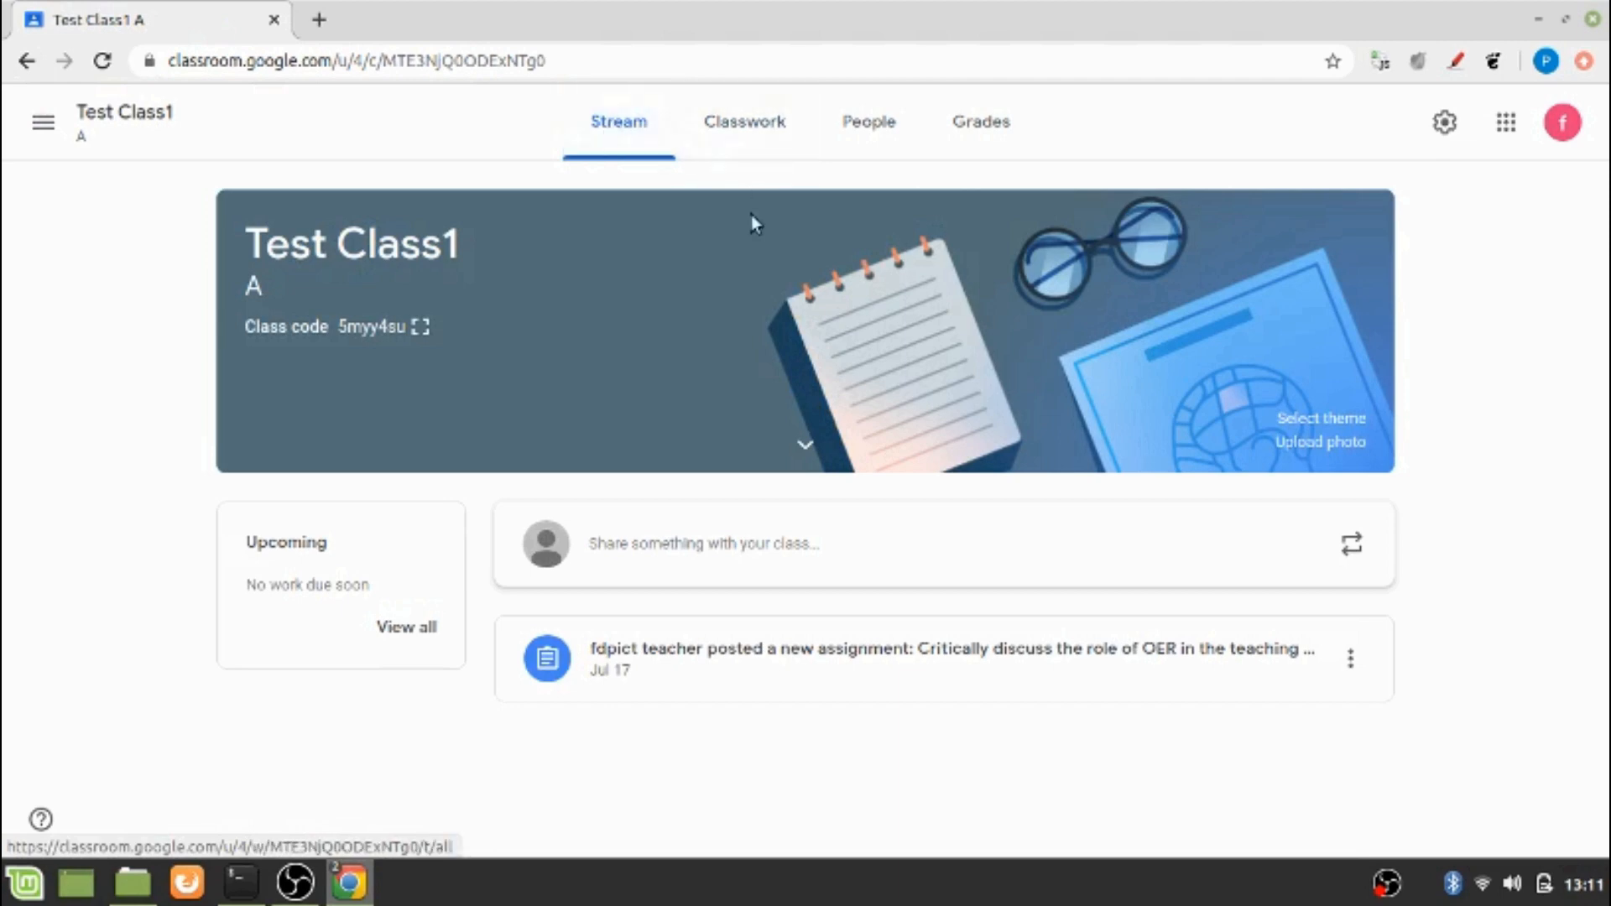
{"action": "left_click", "coordinate": [744, 126]}
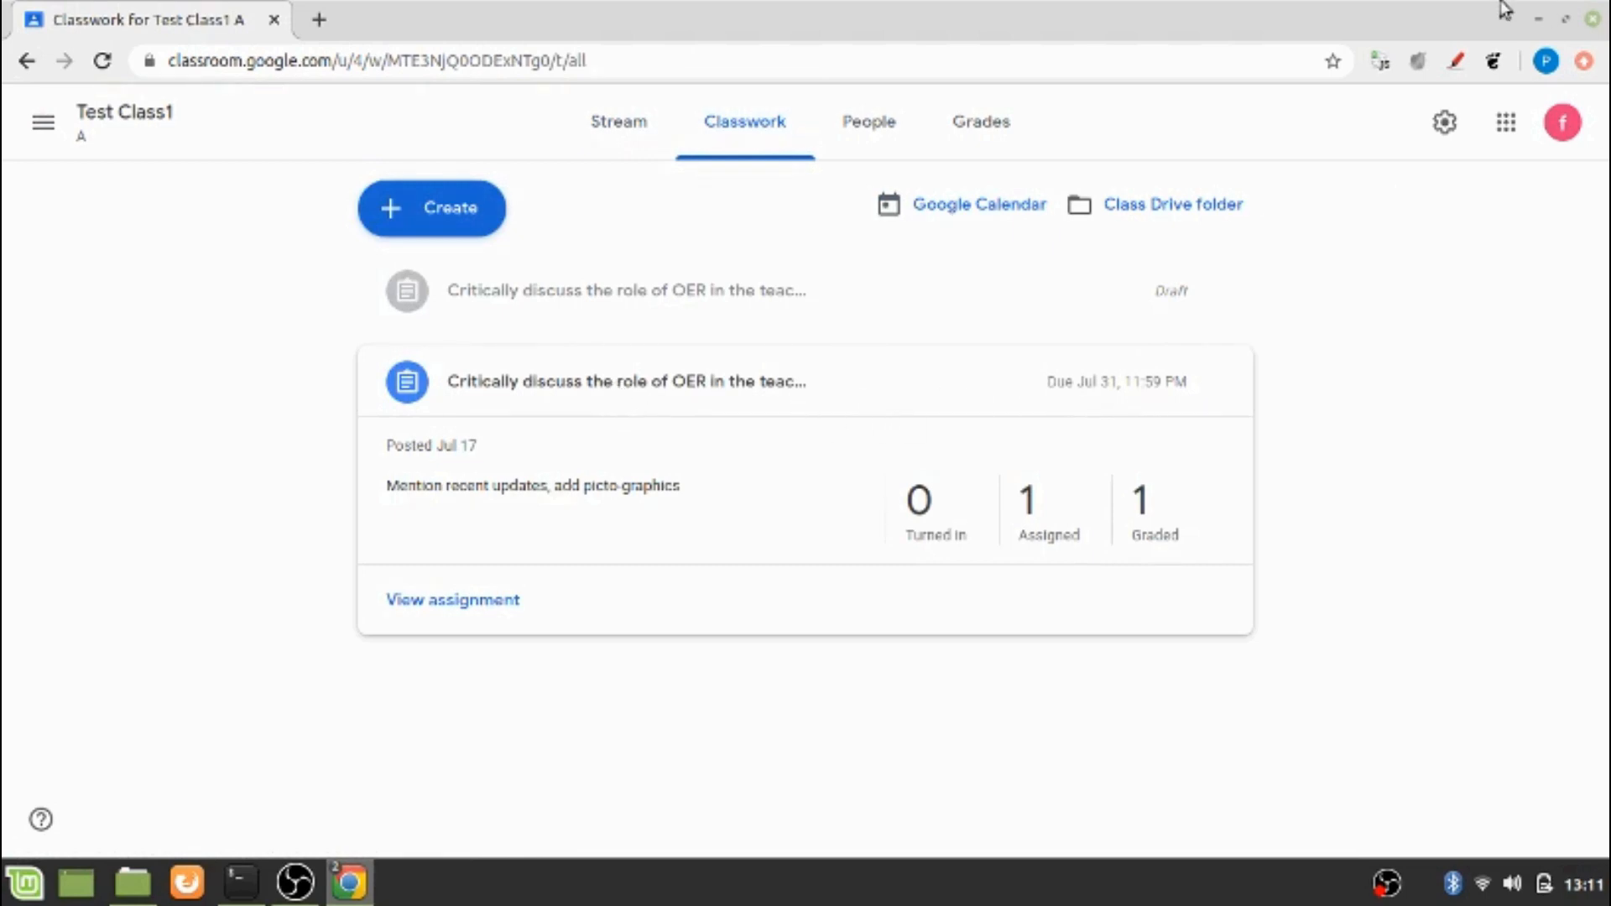
{"action": "left_click", "coordinate": [1464, 45]}
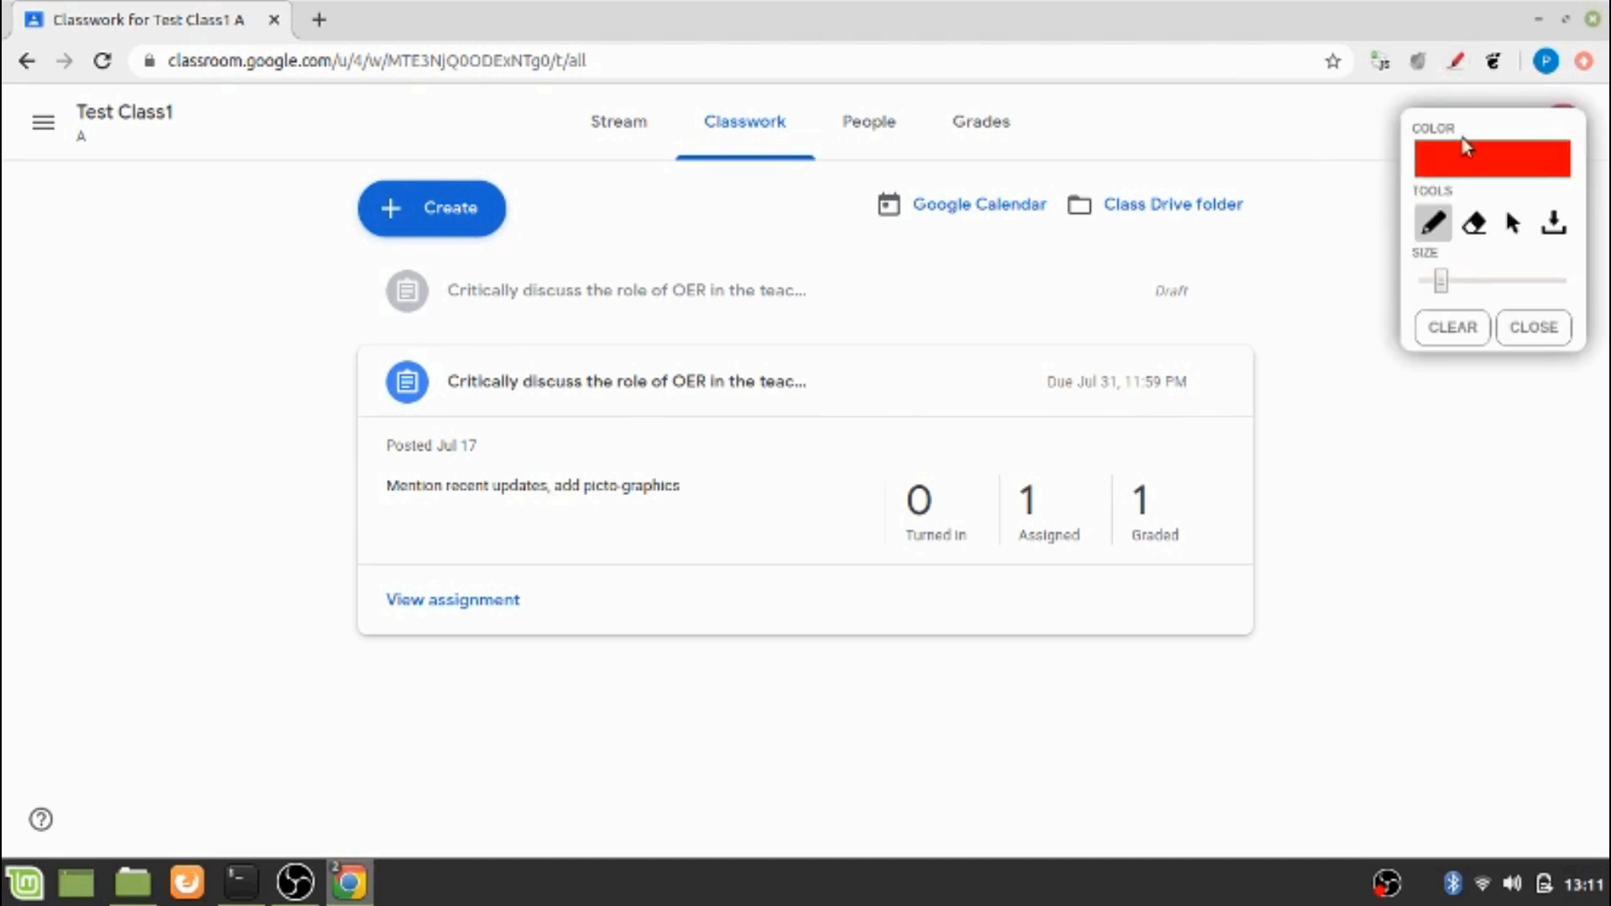
{"action": "mouse_move", "coordinate": [1468, 127]}
{"action": "left_mouse_down"}
{"action": "mouse_move", "coordinate": [1490, 328]}
{"action": "mouse_move", "coordinate": [1540, 398]}
{"action": "left_mouse_up"}
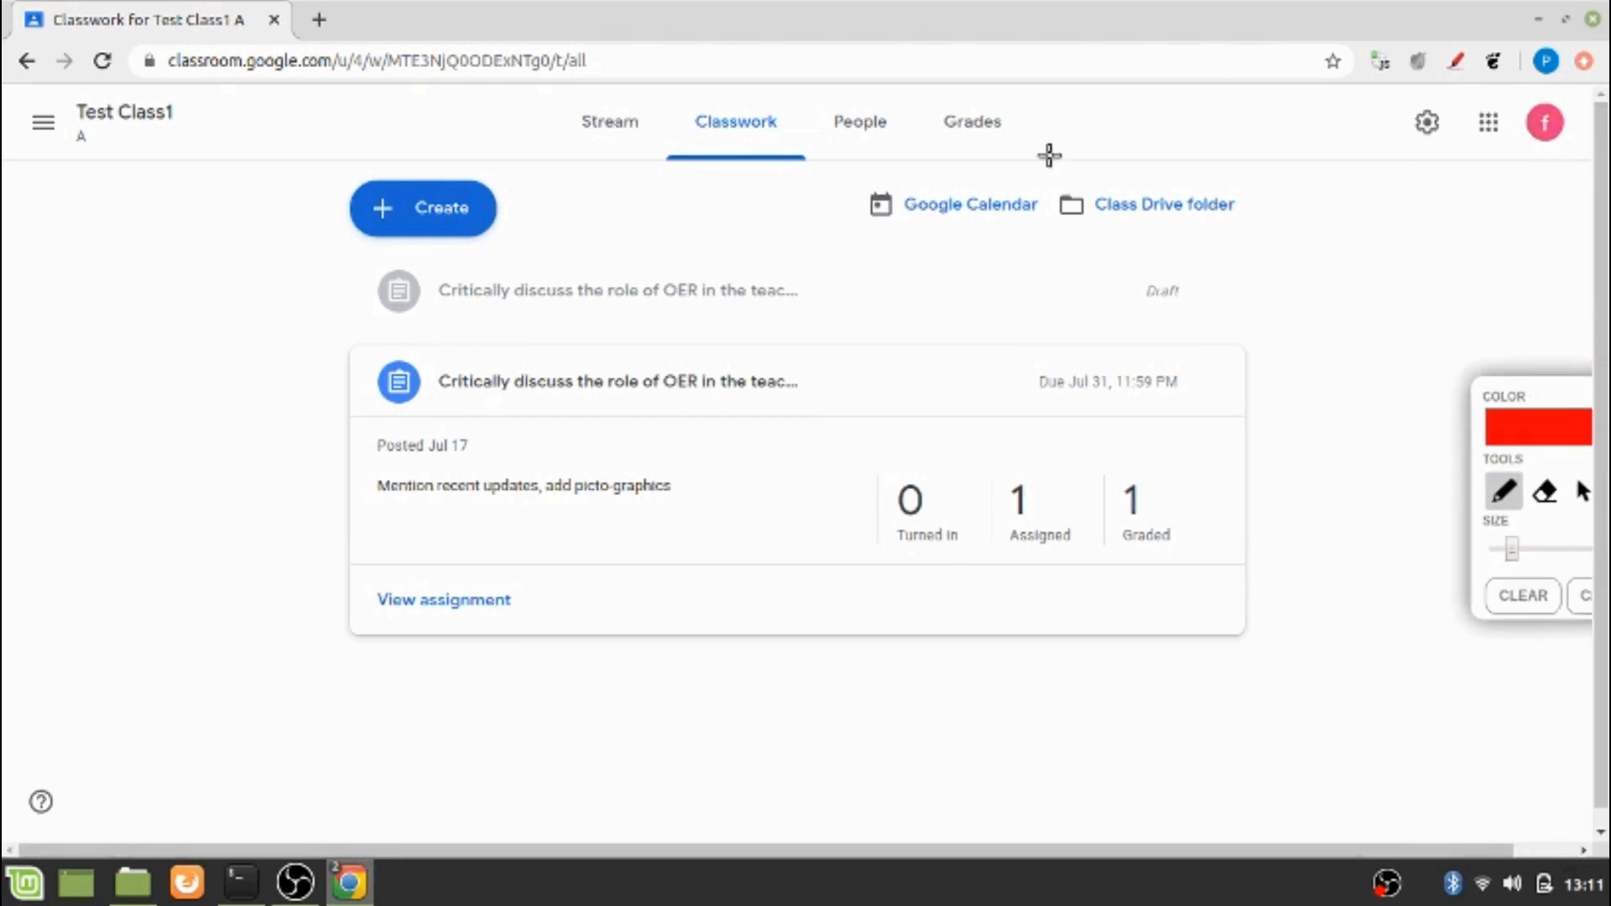
{"action": "mouse_move", "coordinate": [1031, 167]}
{"action": "left_mouse_down"}
{"action": "mouse_move", "coordinate": [1043, 223]}
{"action": "mouse_move", "coordinate": [853, 251]}
{"action": "mouse_move", "coordinate": [932, 159]}
{"action": "mouse_move", "coordinate": [1027, 162]}
{"action": "left_mouse_up"}
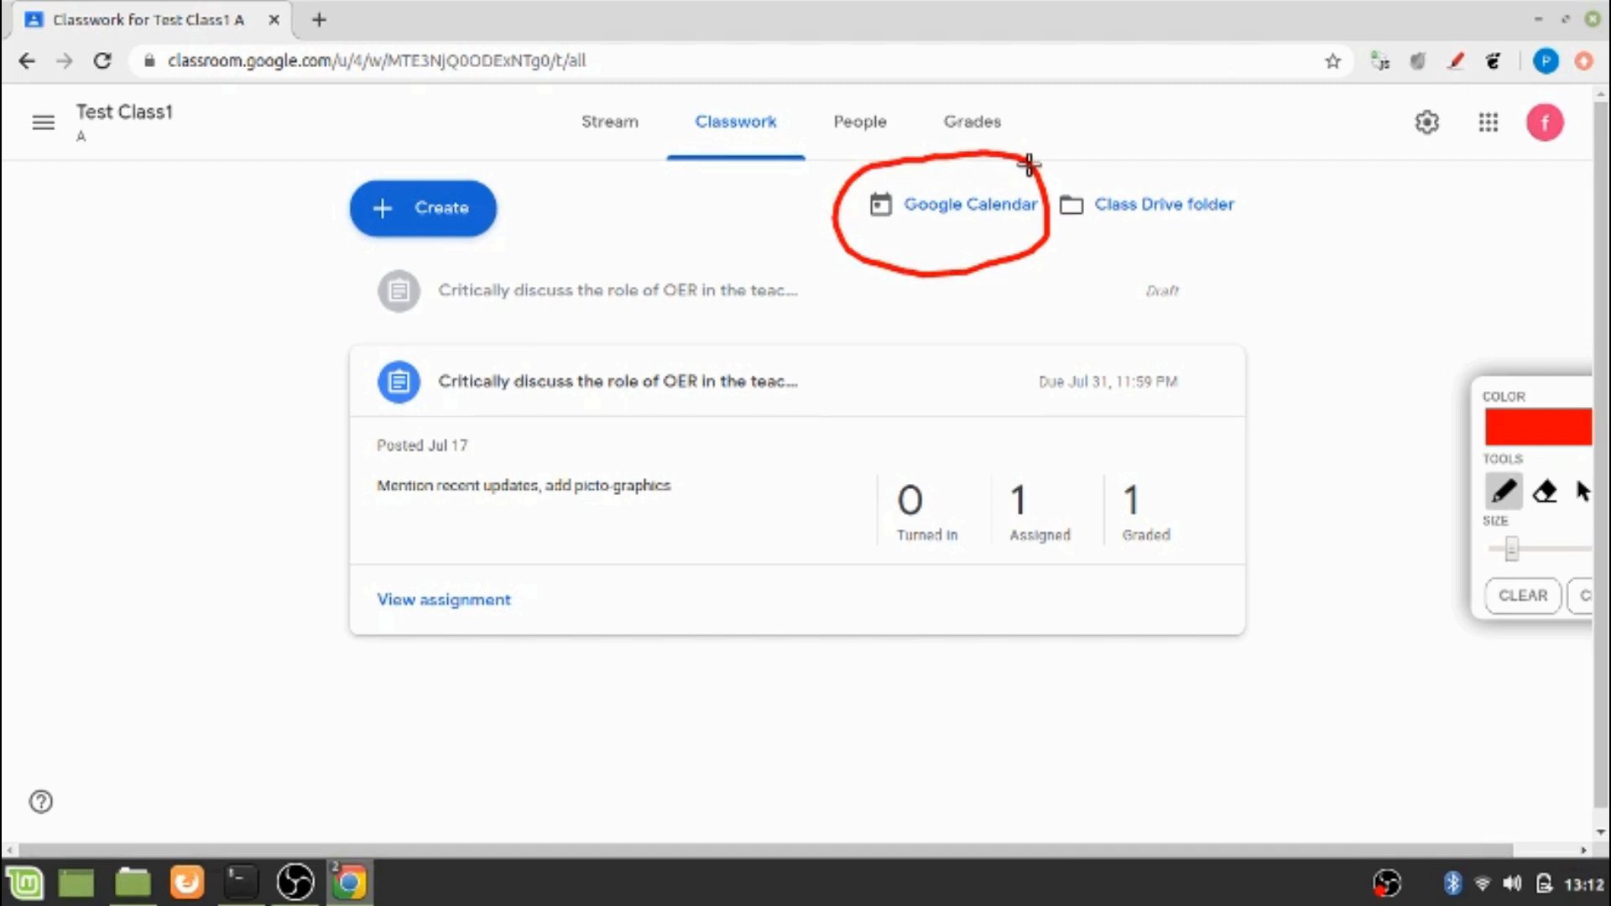
{"action": "left_click", "coordinate": [37, 67]}
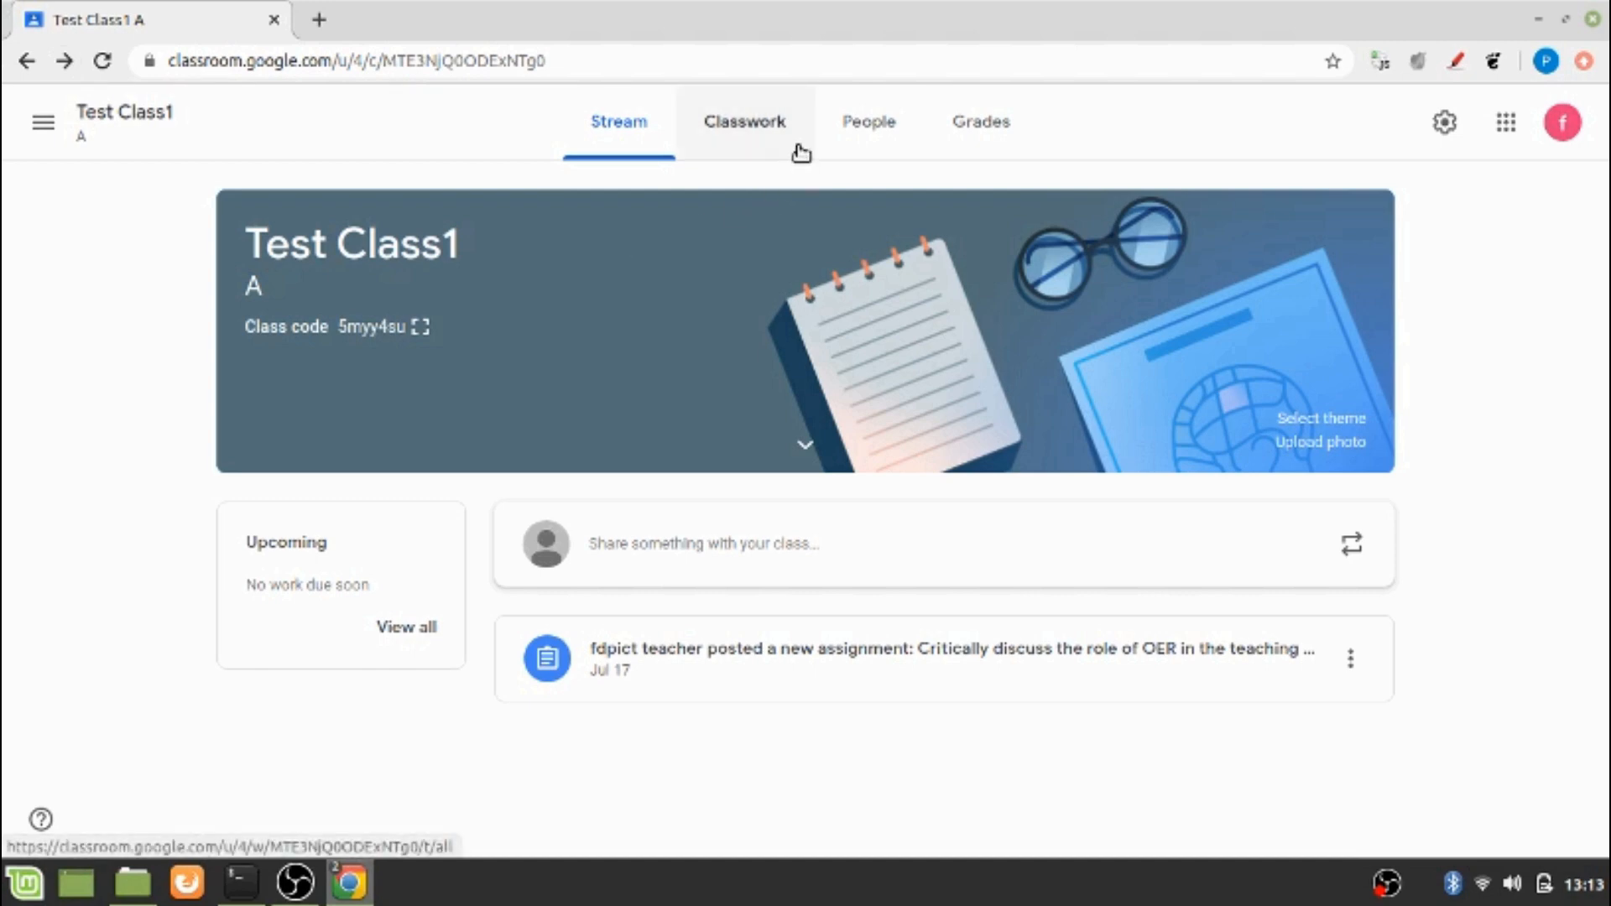
Step: Create a new classwork assignment titled "Critically describe the role of OER in the Teaching-Learning process"
{"action": "left_click", "coordinate": [748, 149]}
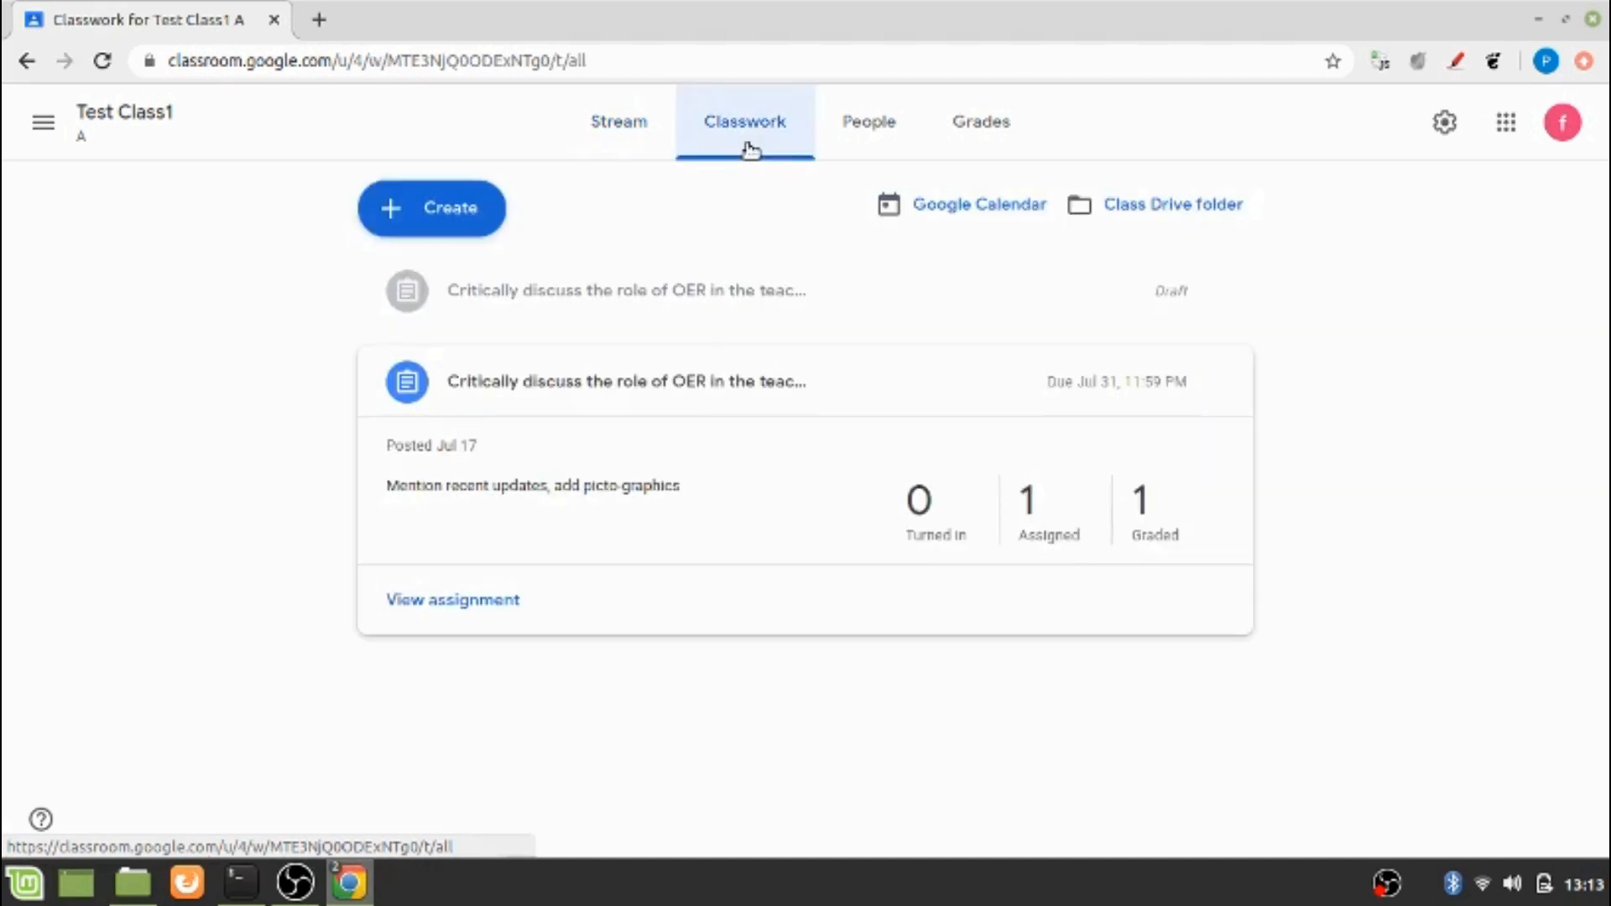
{"action": "left_click", "coordinate": [492, 213]}
{"action": "left_click", "coordinate": [464, 304]}
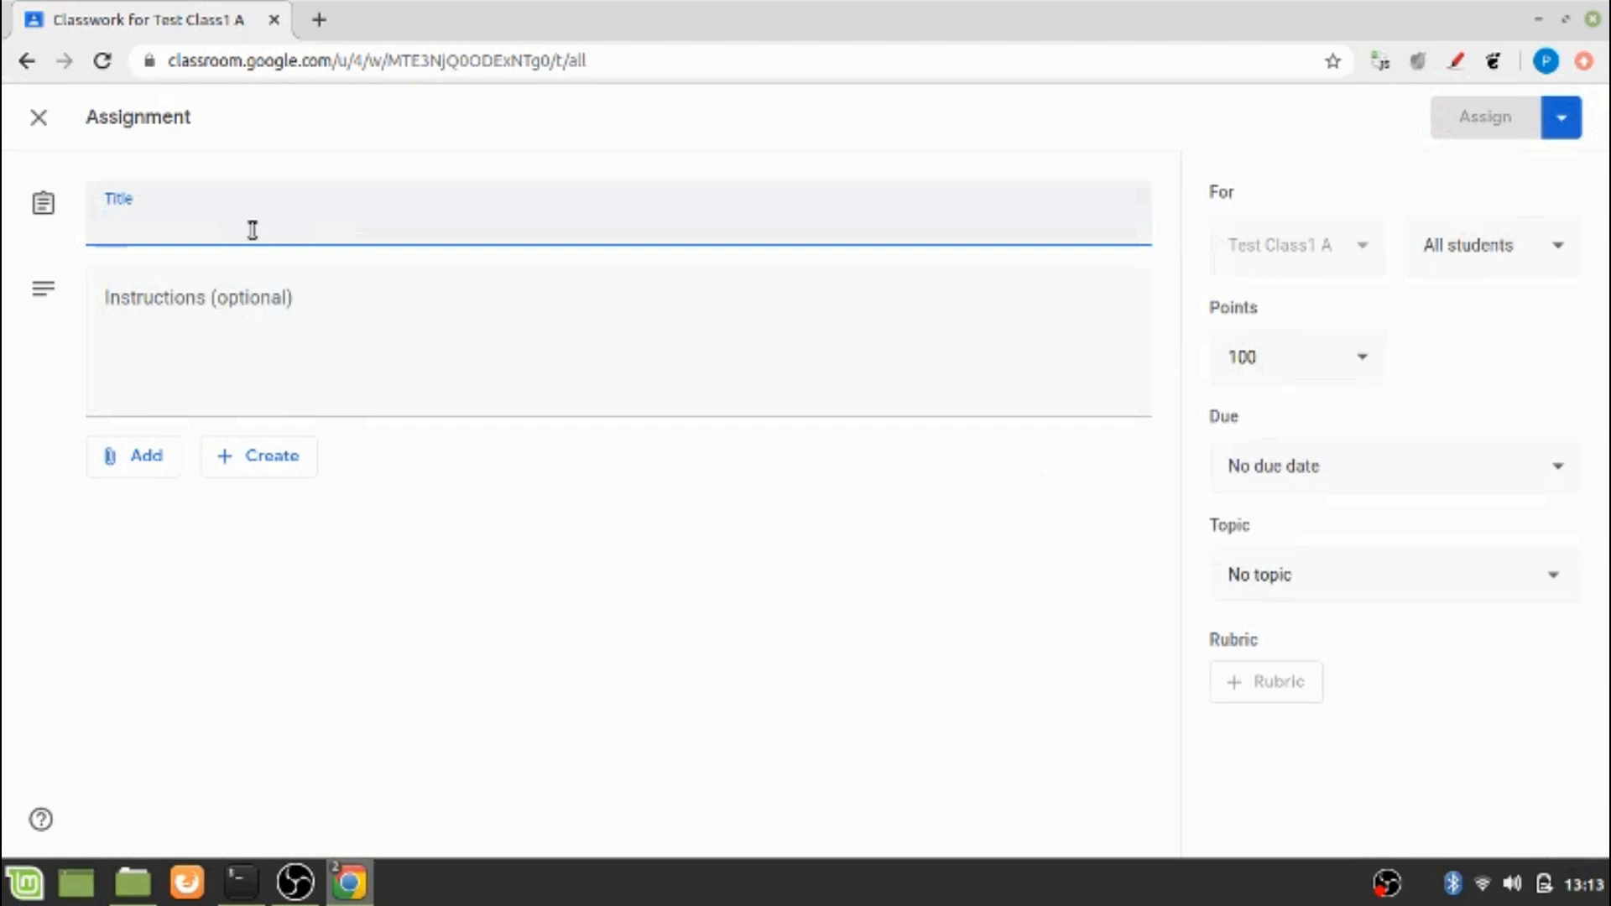
{"action": "type", "text": "Critically describe the role of OER in the Teaching-Learning process"}
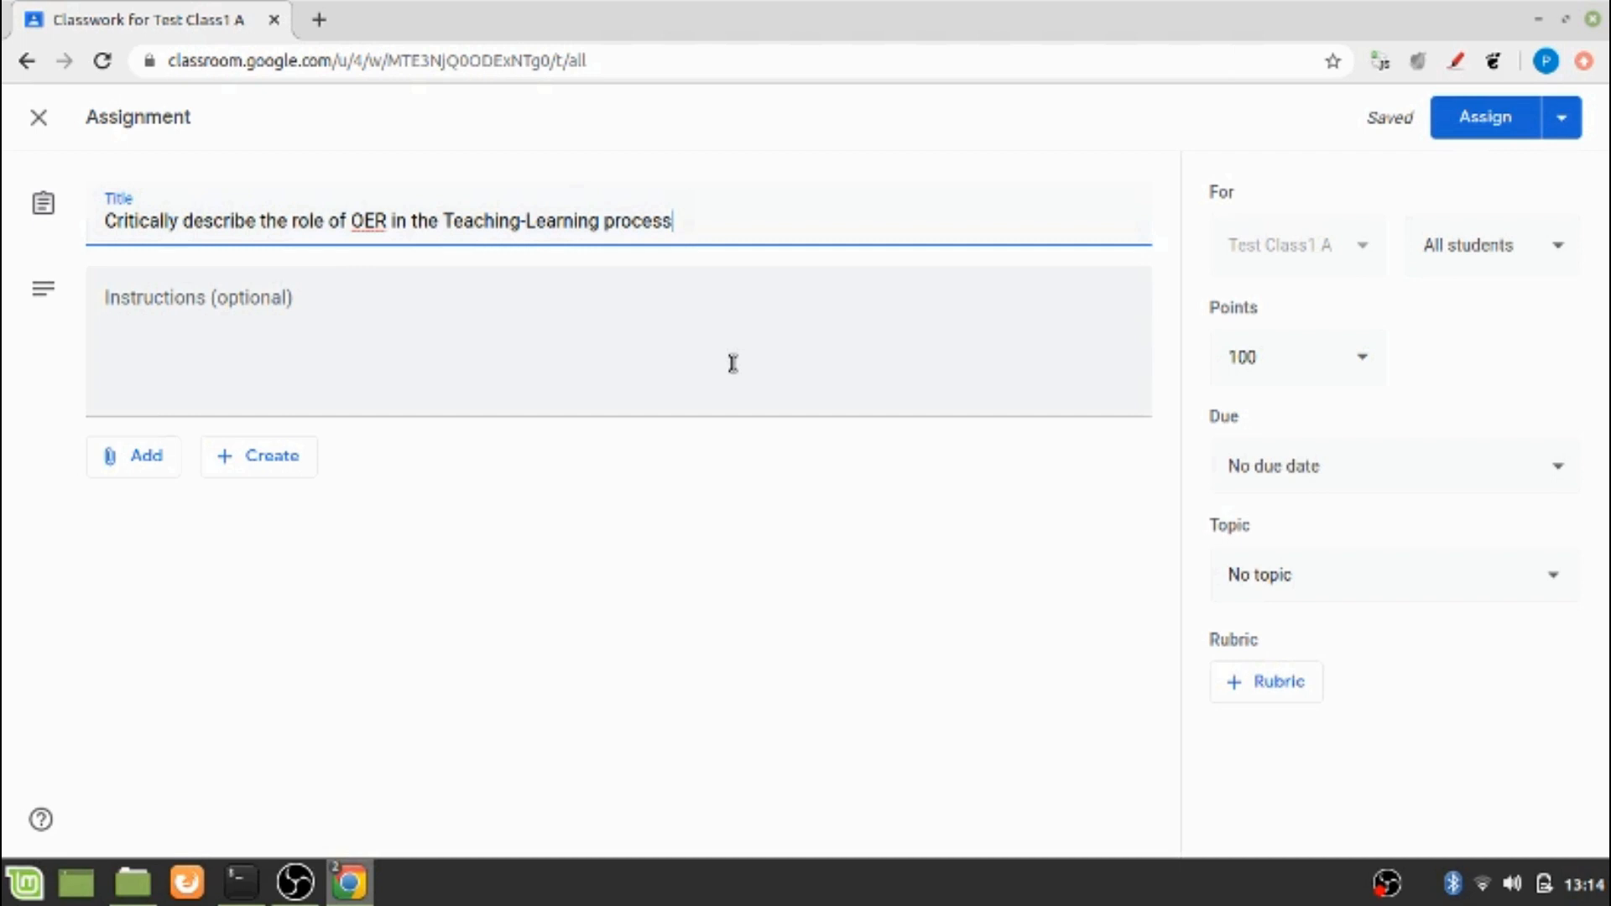
{"action": "left_click", "coordinate": [322, 324]}
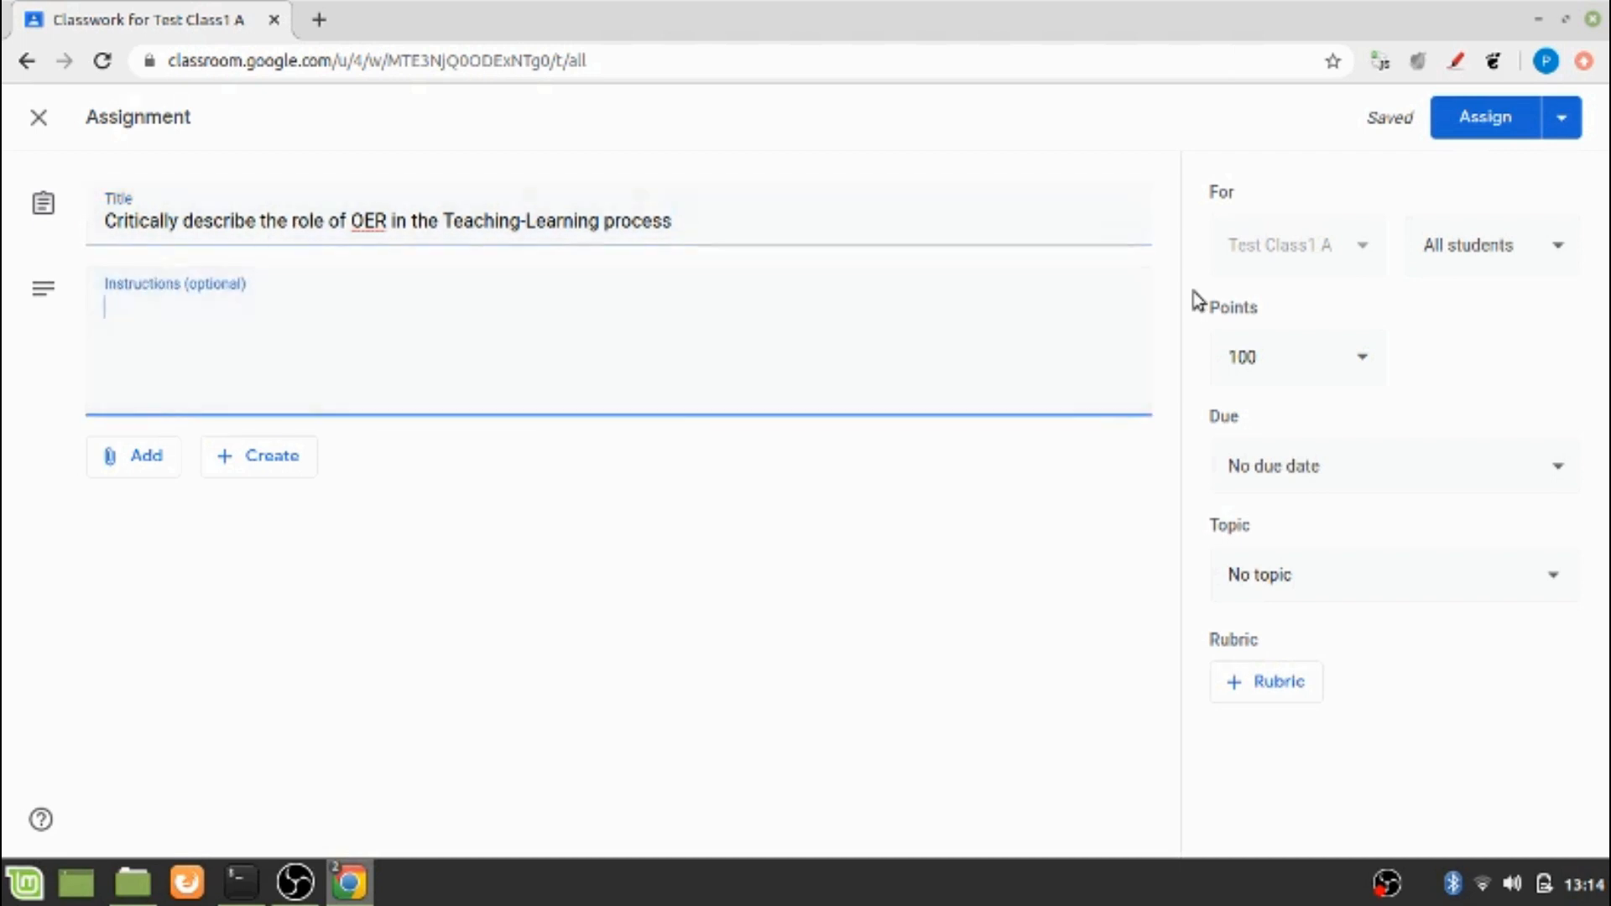
Step: Set the assignment's points to 20
{"action": "left_click", "coordinate": [1284, 358]}
{"action": "key", "text": "BackSpace"}
{"action": "key", "text": "BackSpace"}
{"action": "key", "text": "BackSpace"}
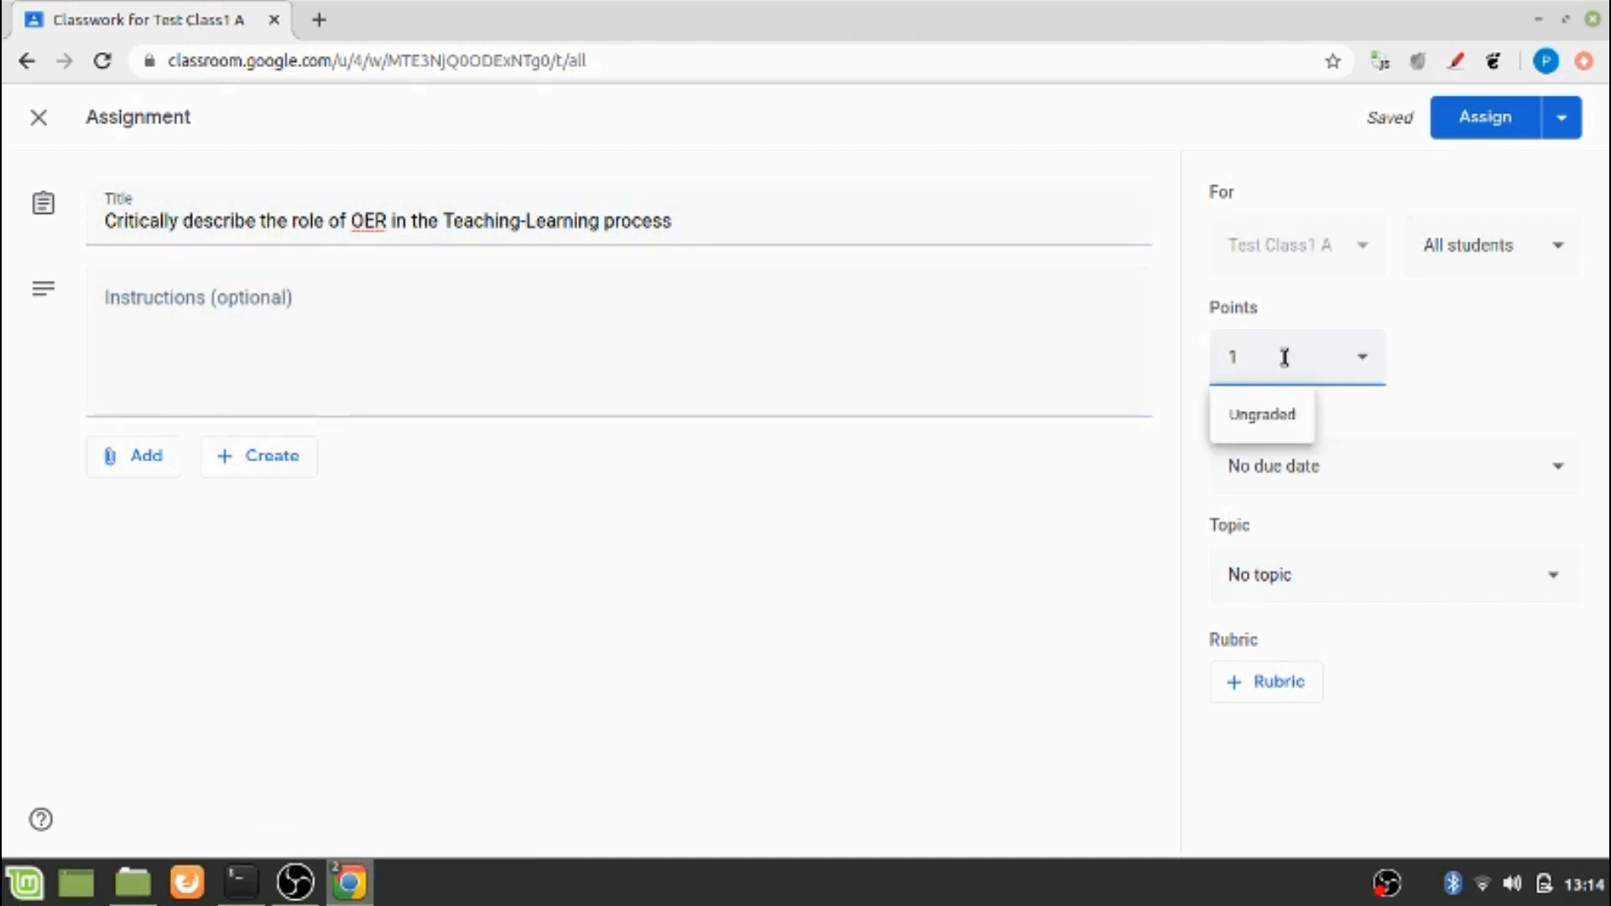
{"action": "type", "text": "20"}
{"action": "left_click", "coordinate": [1410, 383]}
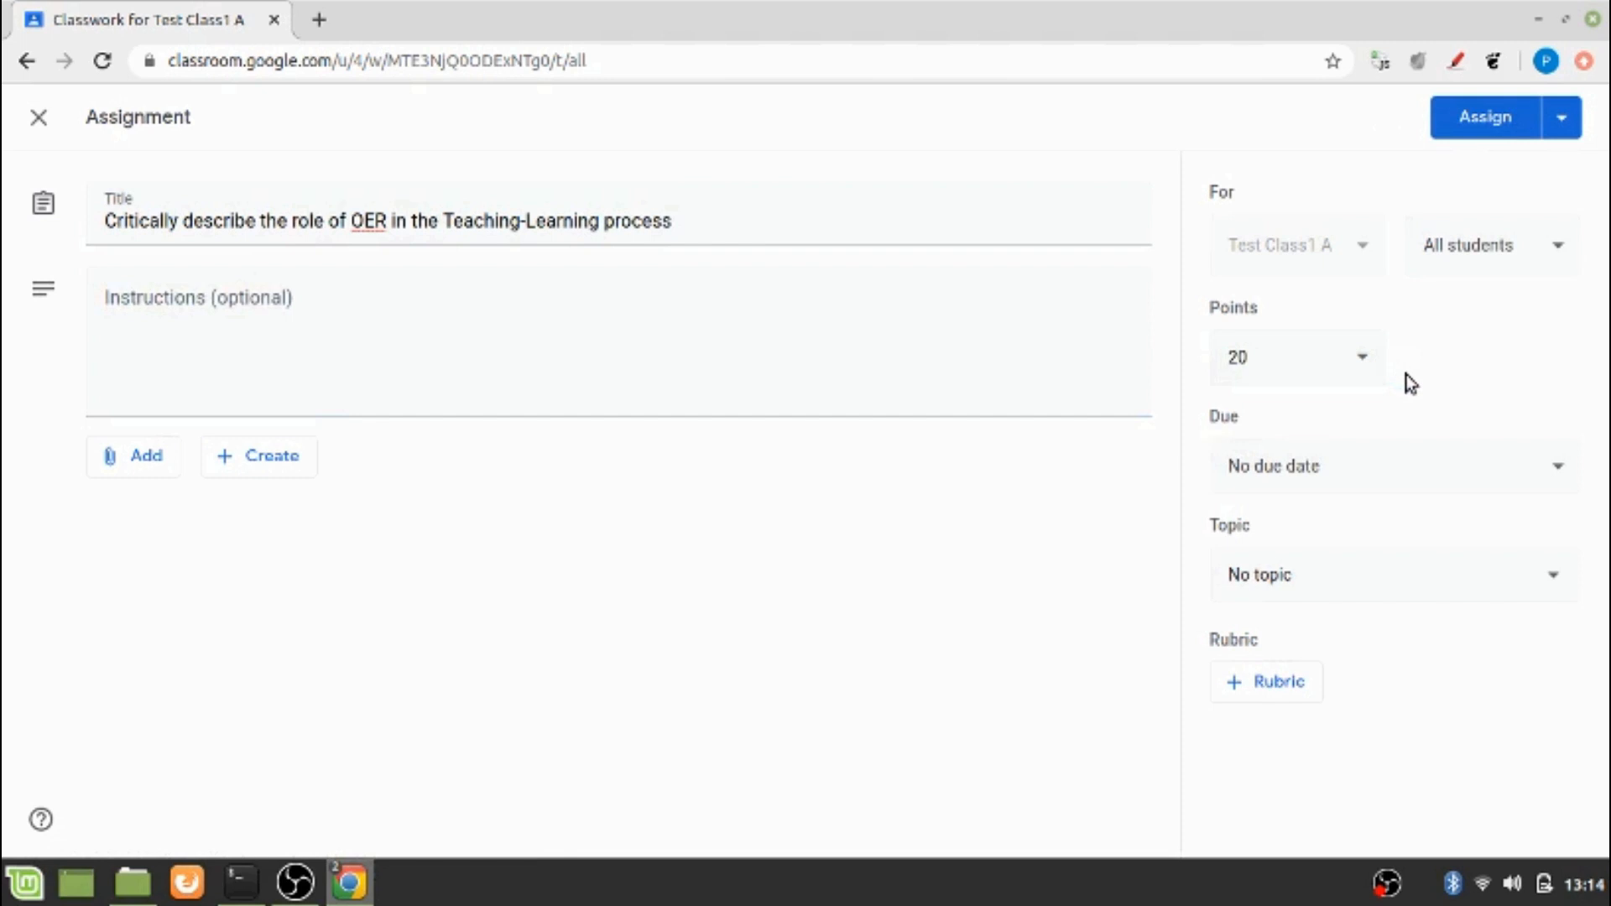
Step: Set the assignment's due date to Jul 30, 2020
{"action": "left_click", "coordinate": [1326, 471]}
{"action": "left_click", "coordinate": [1320, 576]}
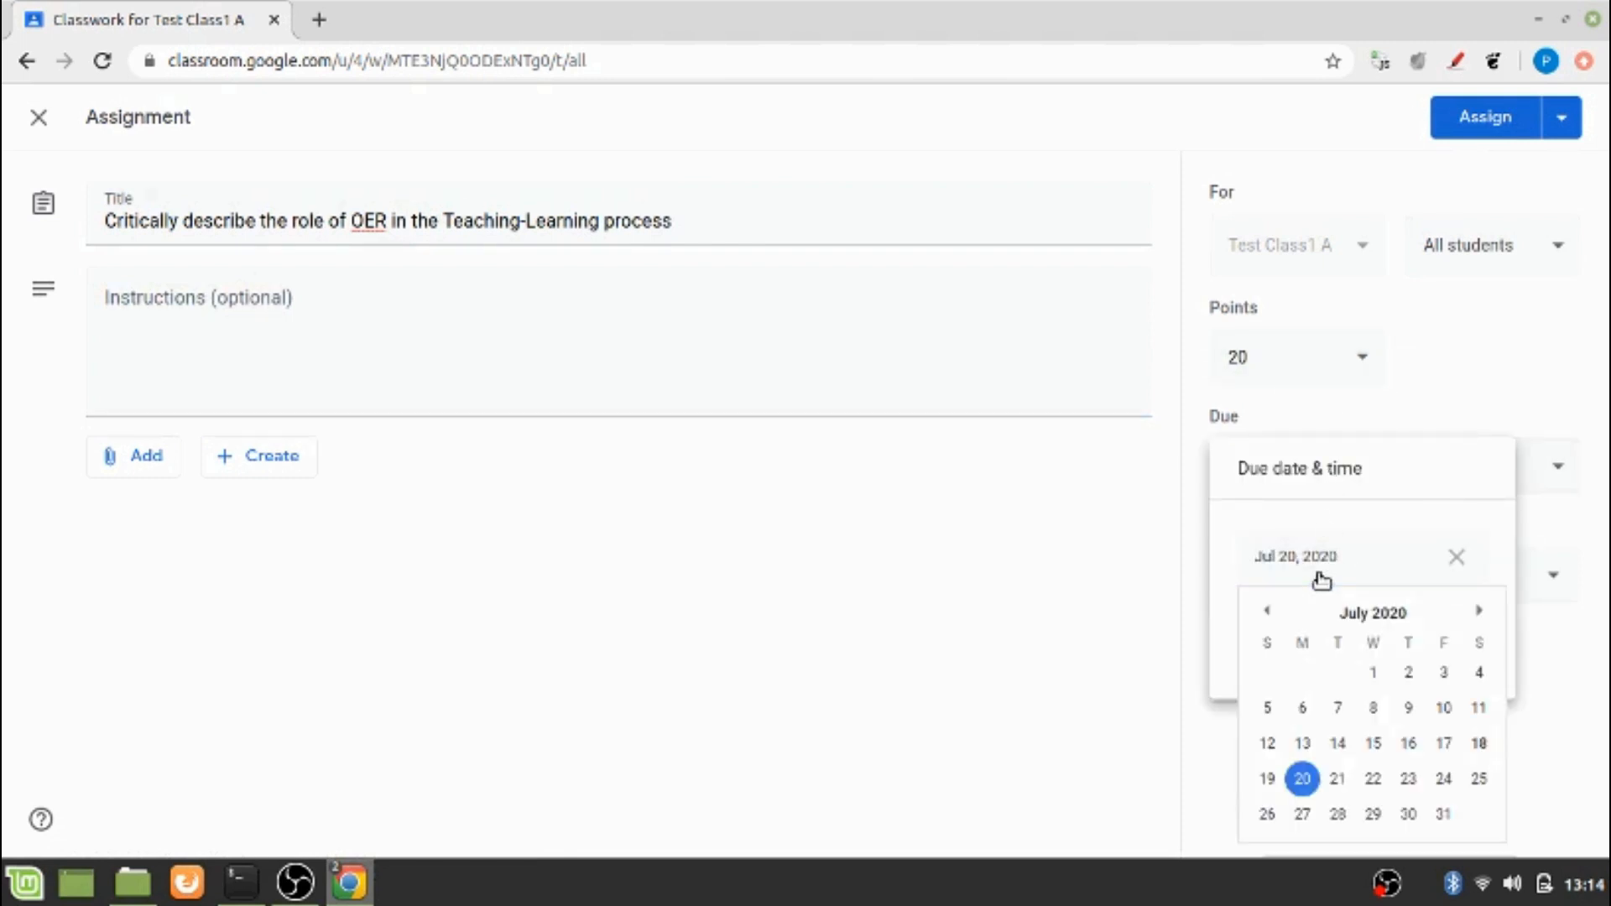
{"action": "left_click", "coordinate": [1404, 816]}
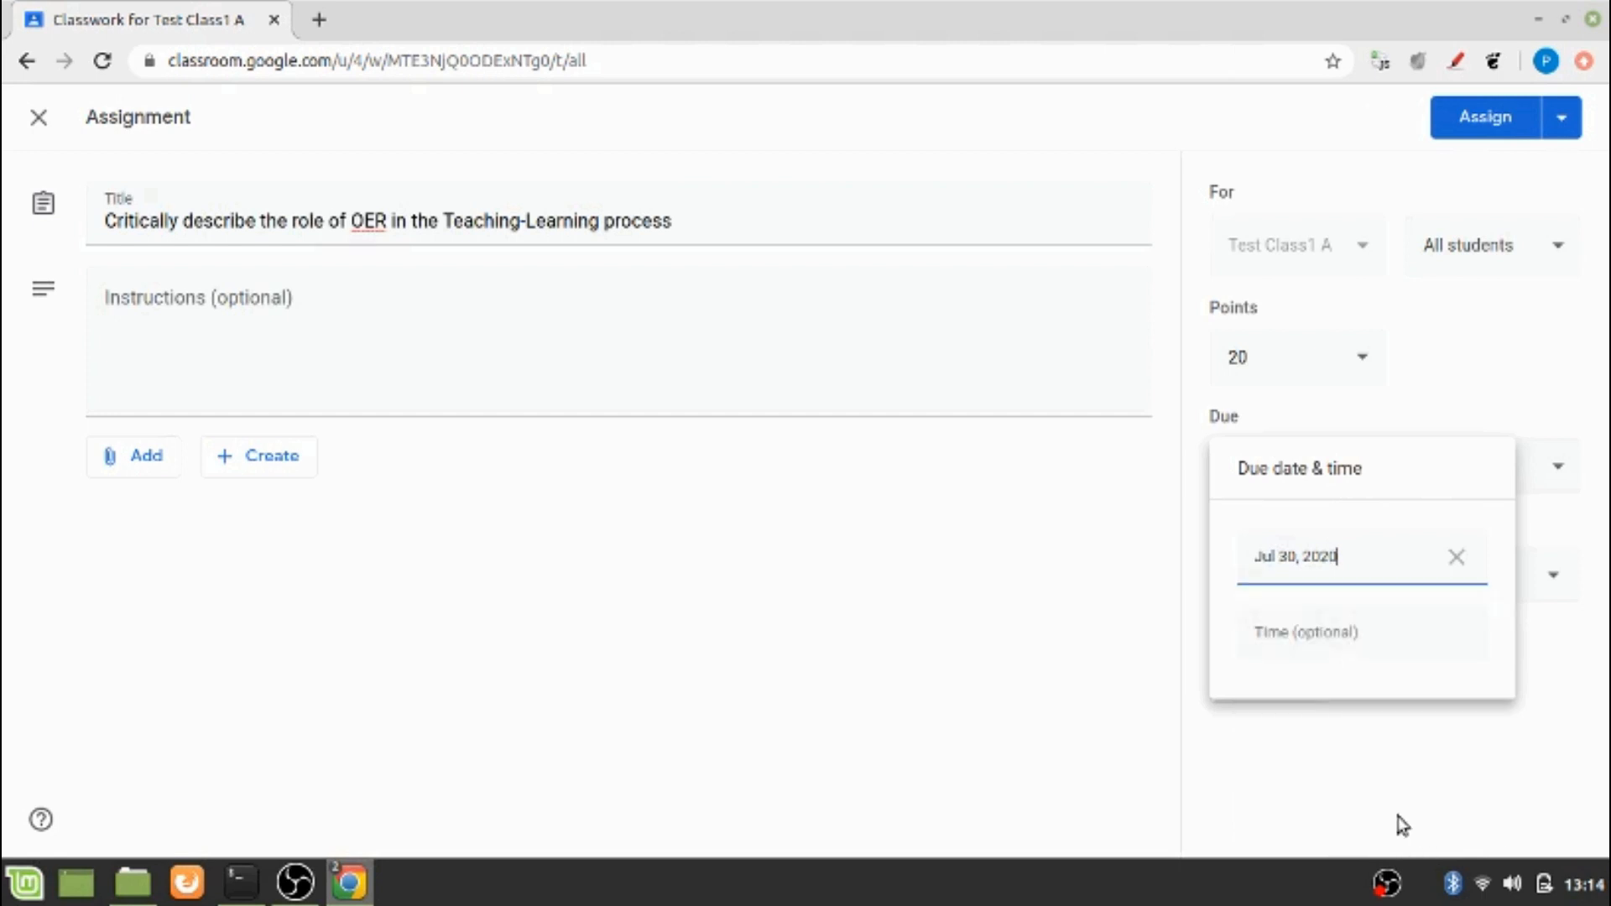
{"action": "left_click", "coordinate": [1267, 642]}
{"action": "left_click", "coordinate": [1149, 619]}
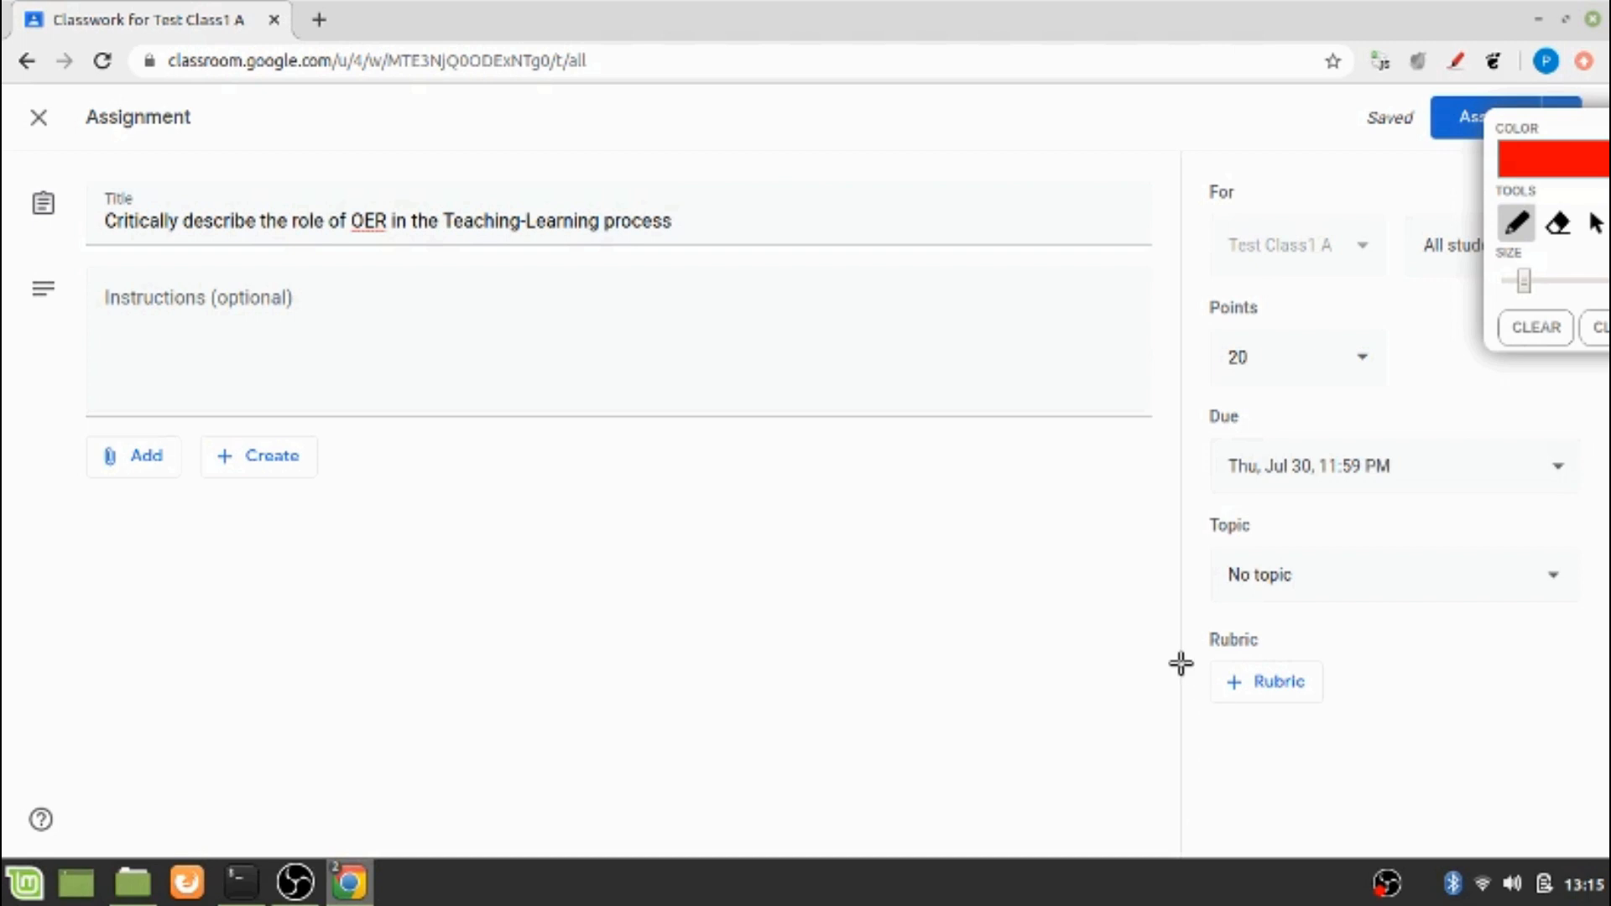
Step: Mark the Rubric section in red, and start creating a new rubric for the assignment
{"action": "left_click_drag", "start_coordinate": [1181, 664], "coordinate": [1303, 644]}
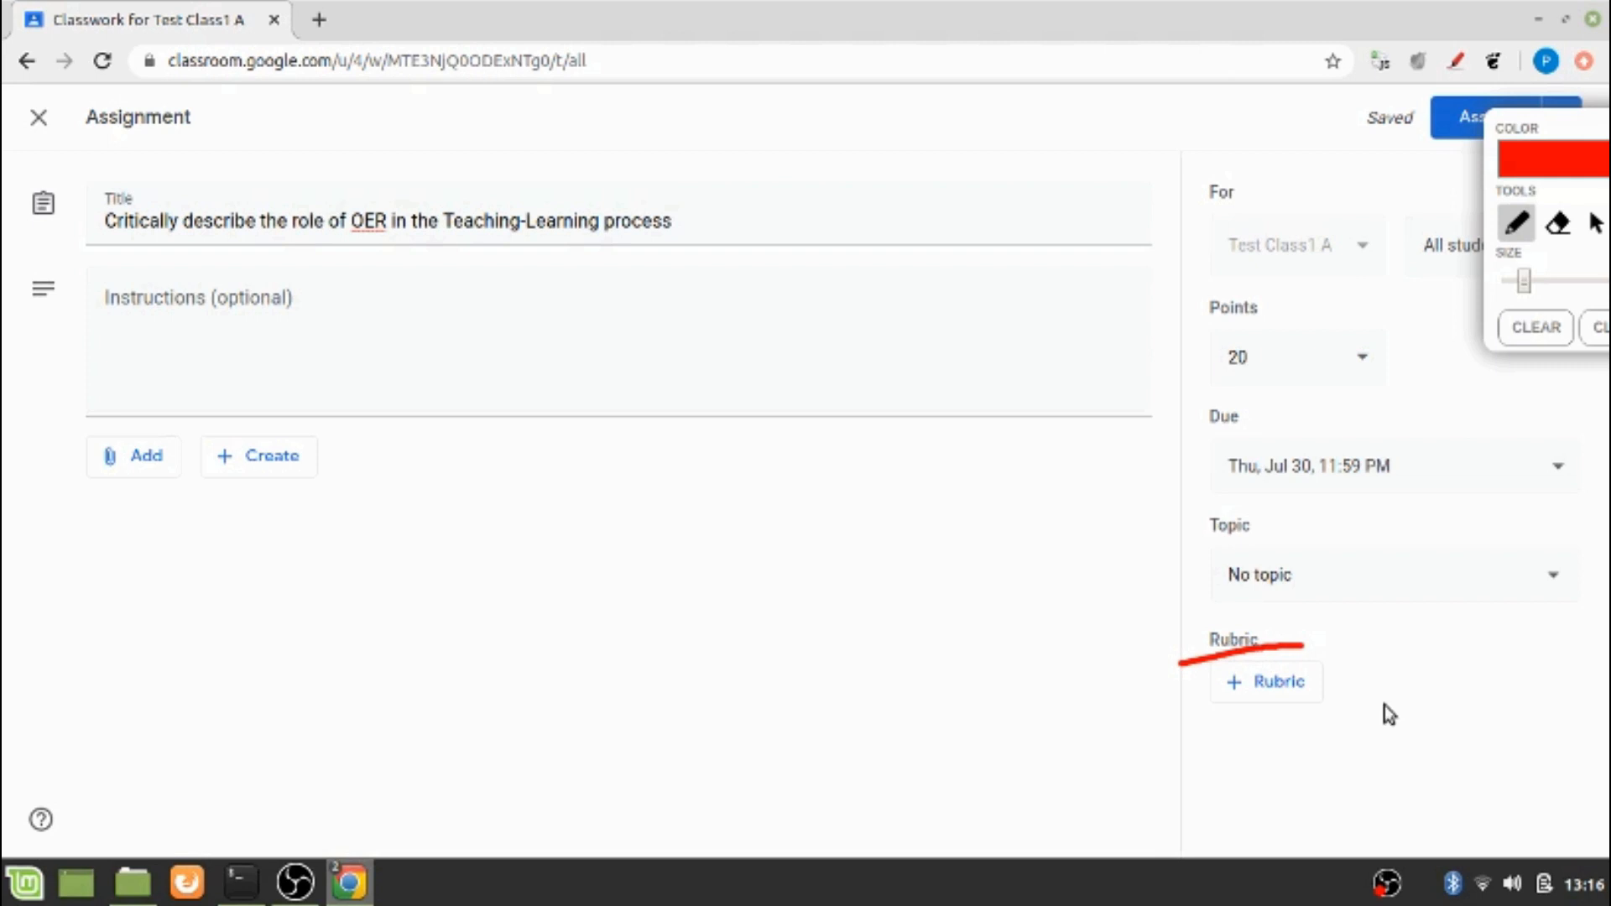
{"action": "left_click", "coordinate": [1591, 336]}
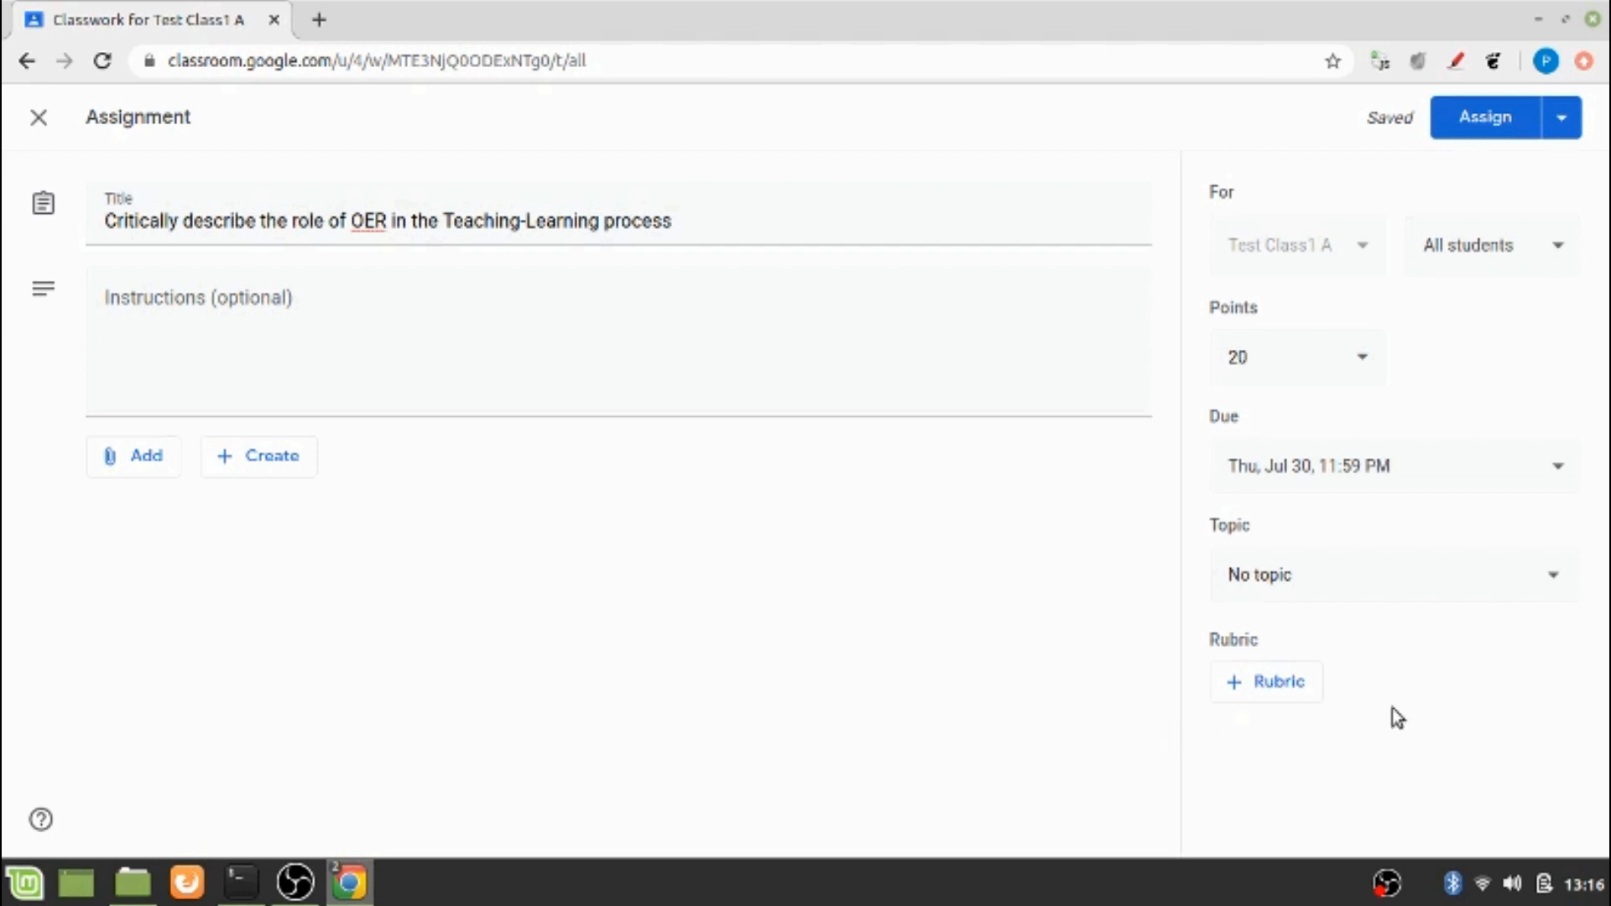
{"action": "left_click", "coordinate": [1306, 691]}
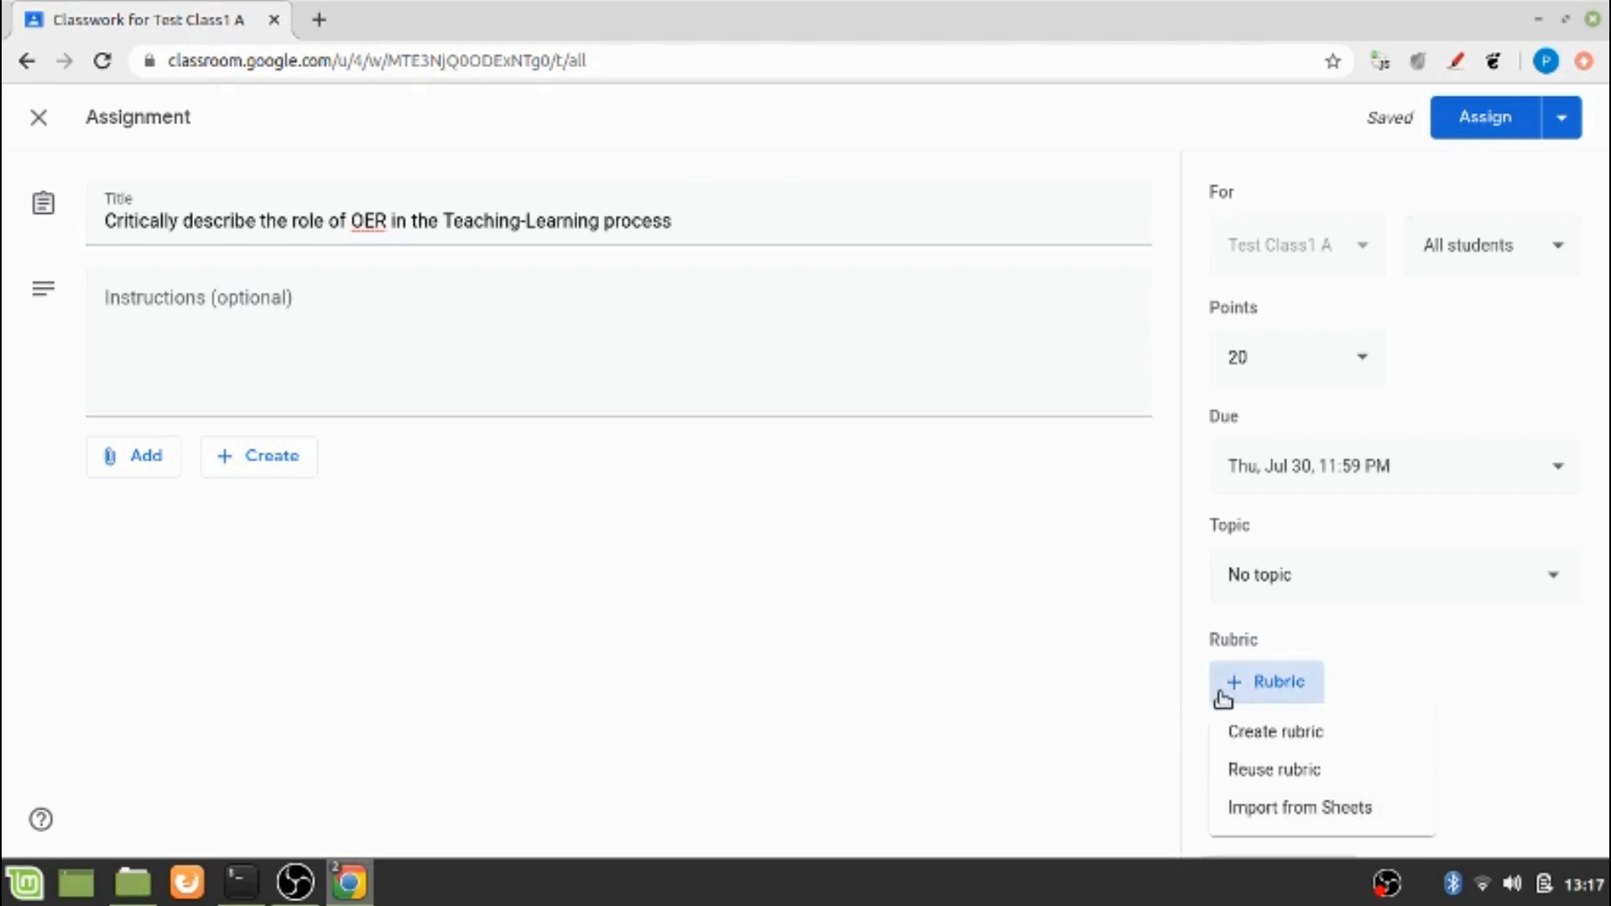
{"action": "left_click", "coordinate": [1294, 739]}
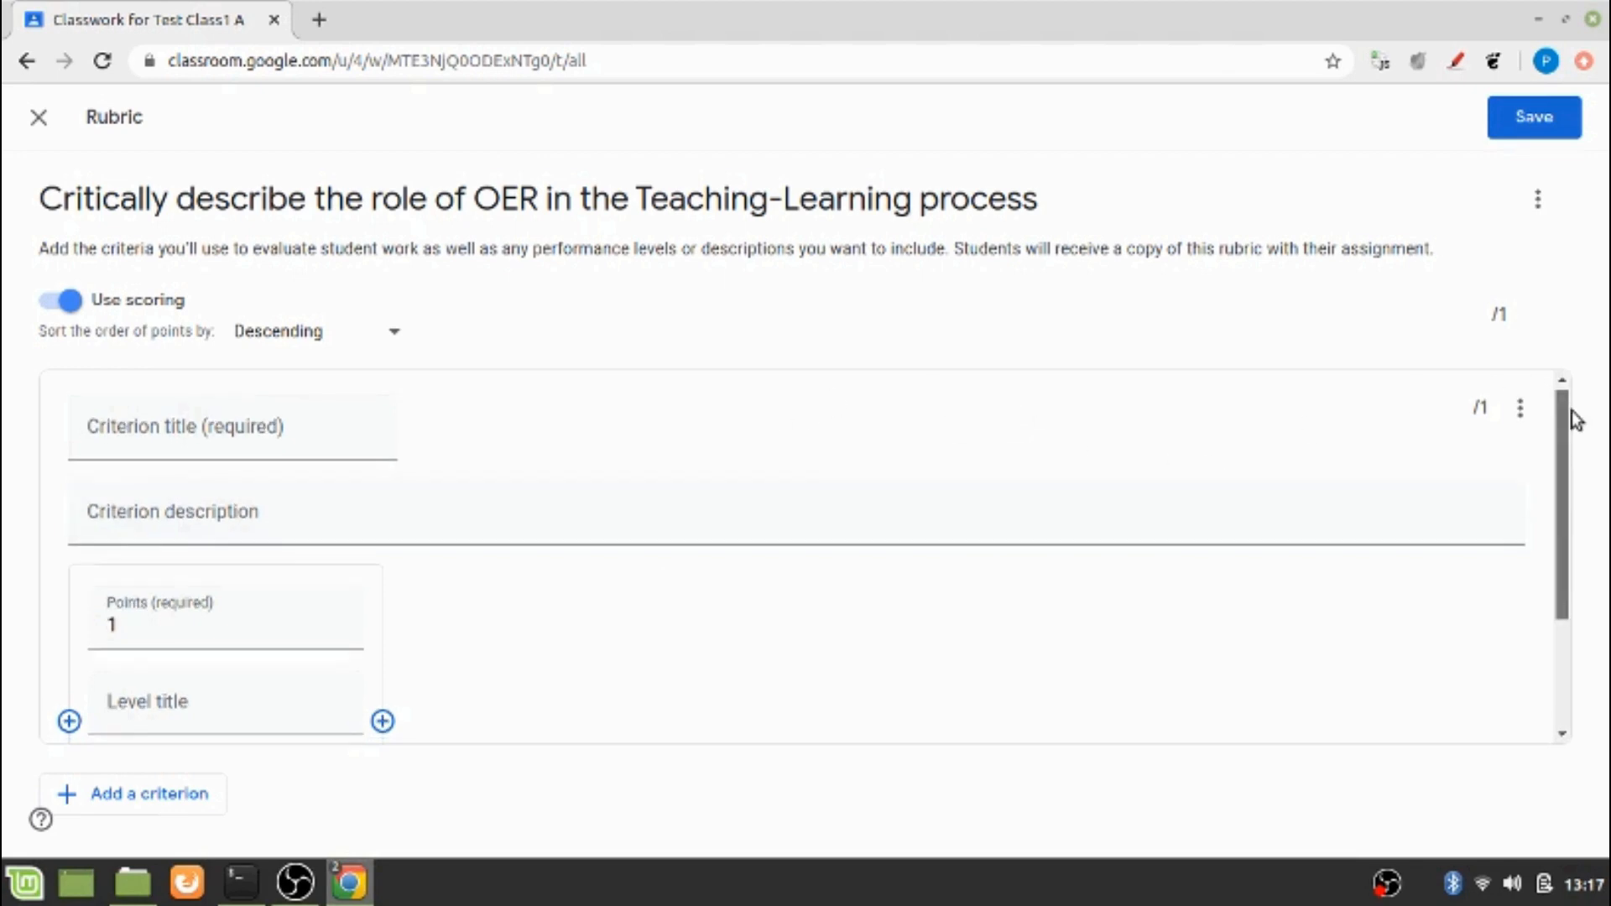
Step: Title the rubric's first criterion "Content Input"
{"action": "left_click_drag", "start_coordinate": [1572, 410], "coordinate": [1572, 425]}
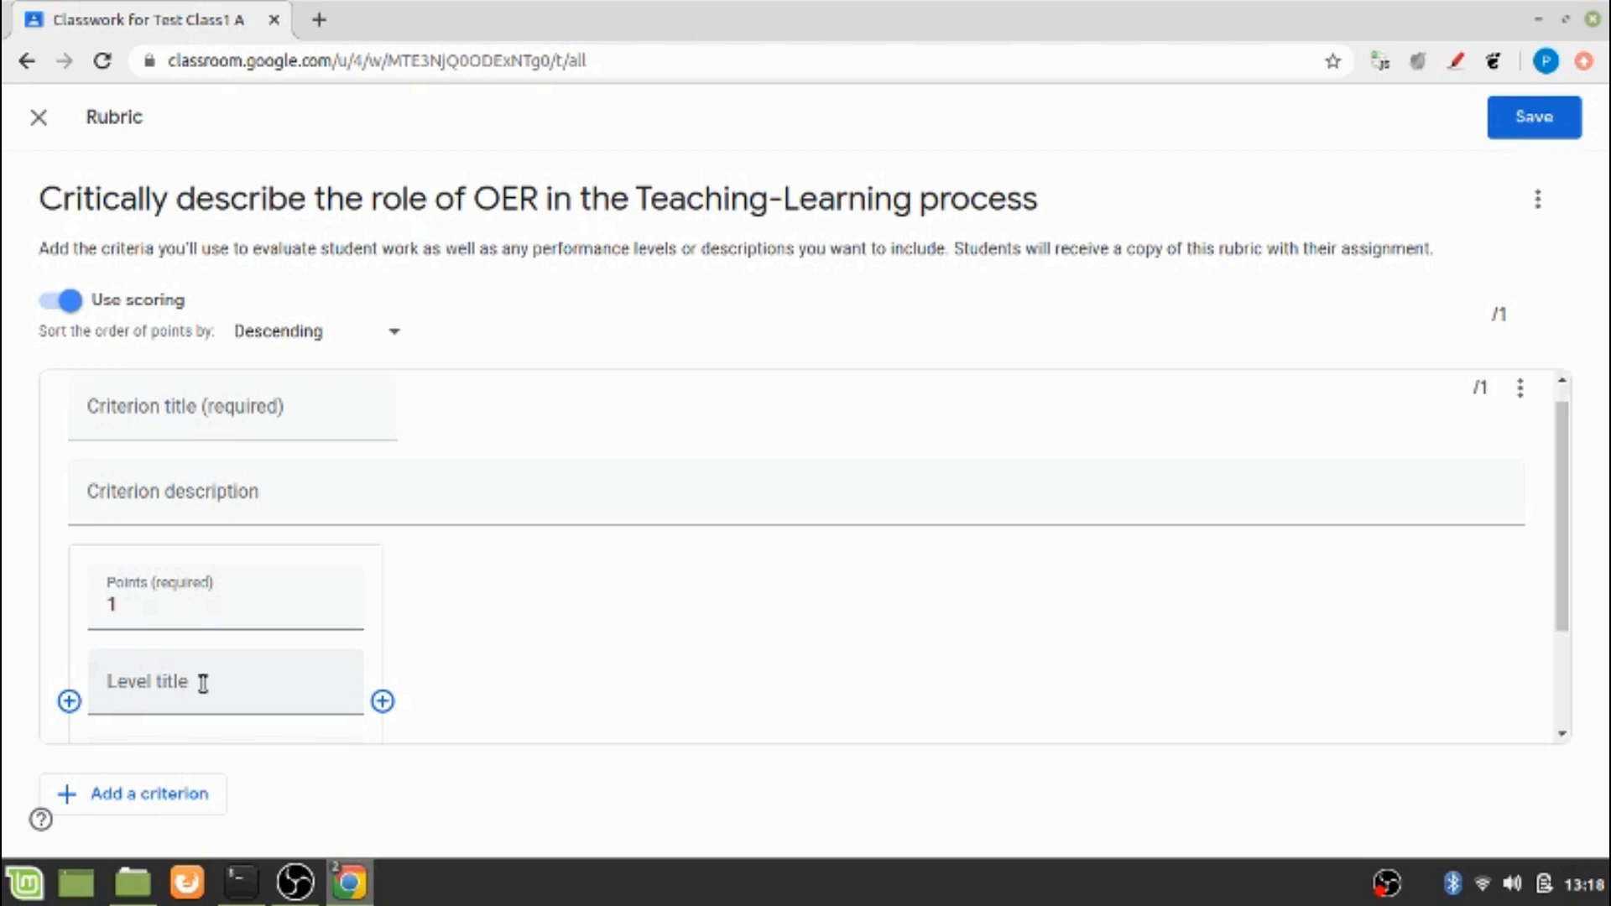
{"action": "left_click", "coordinate": [224, 419]}
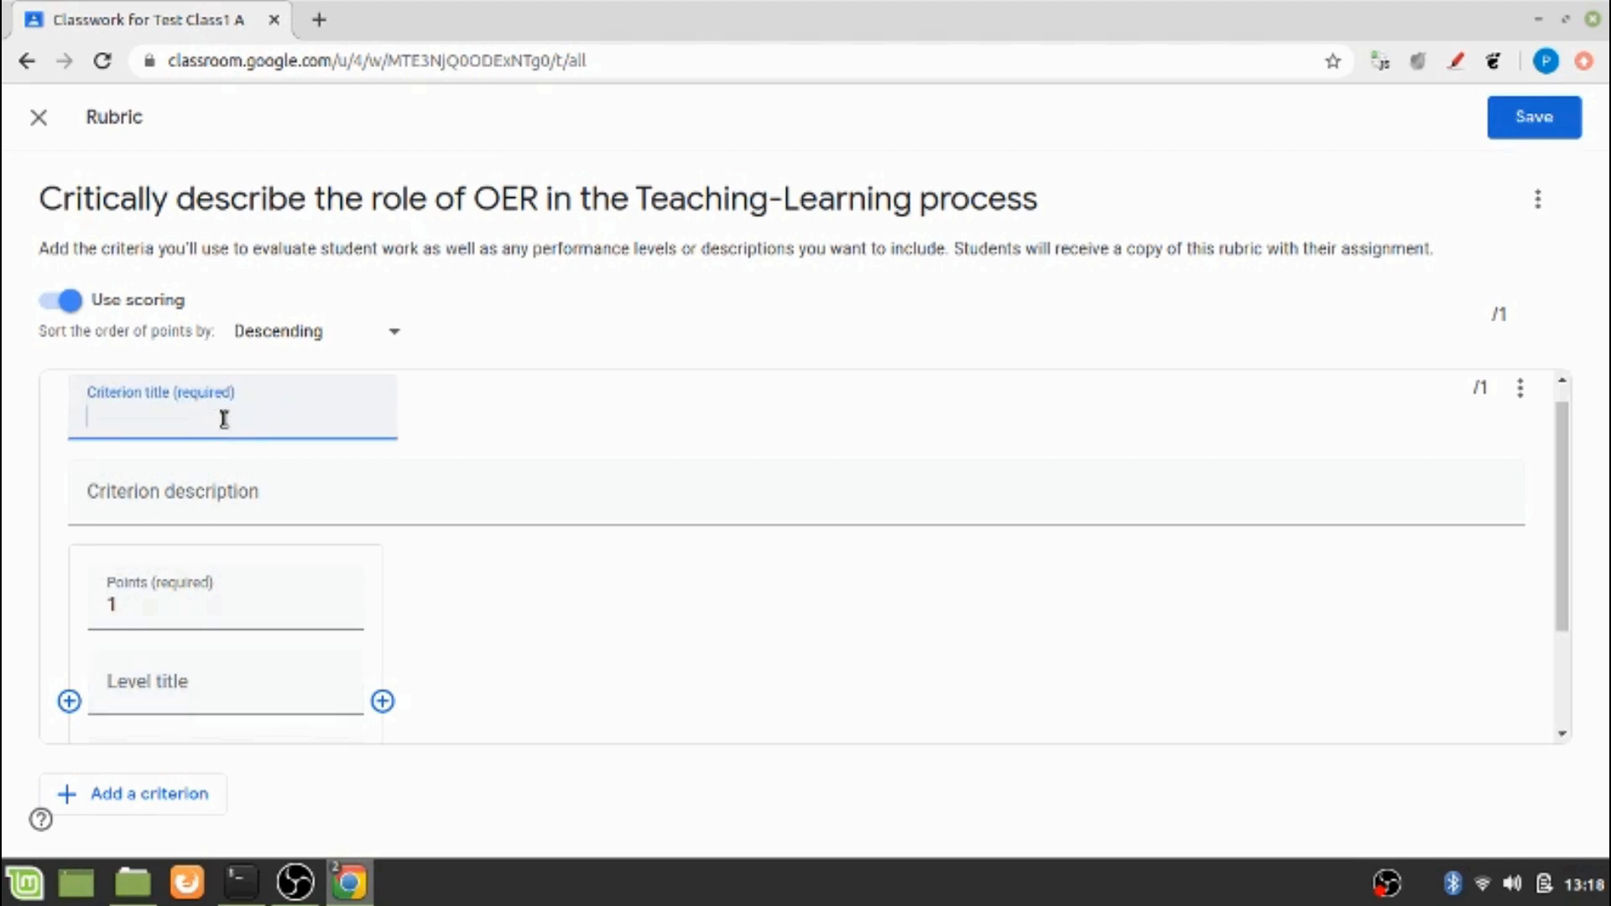
{"action": "type", "text": "Content Inpu"}
{"action": "type", "text": "t"}
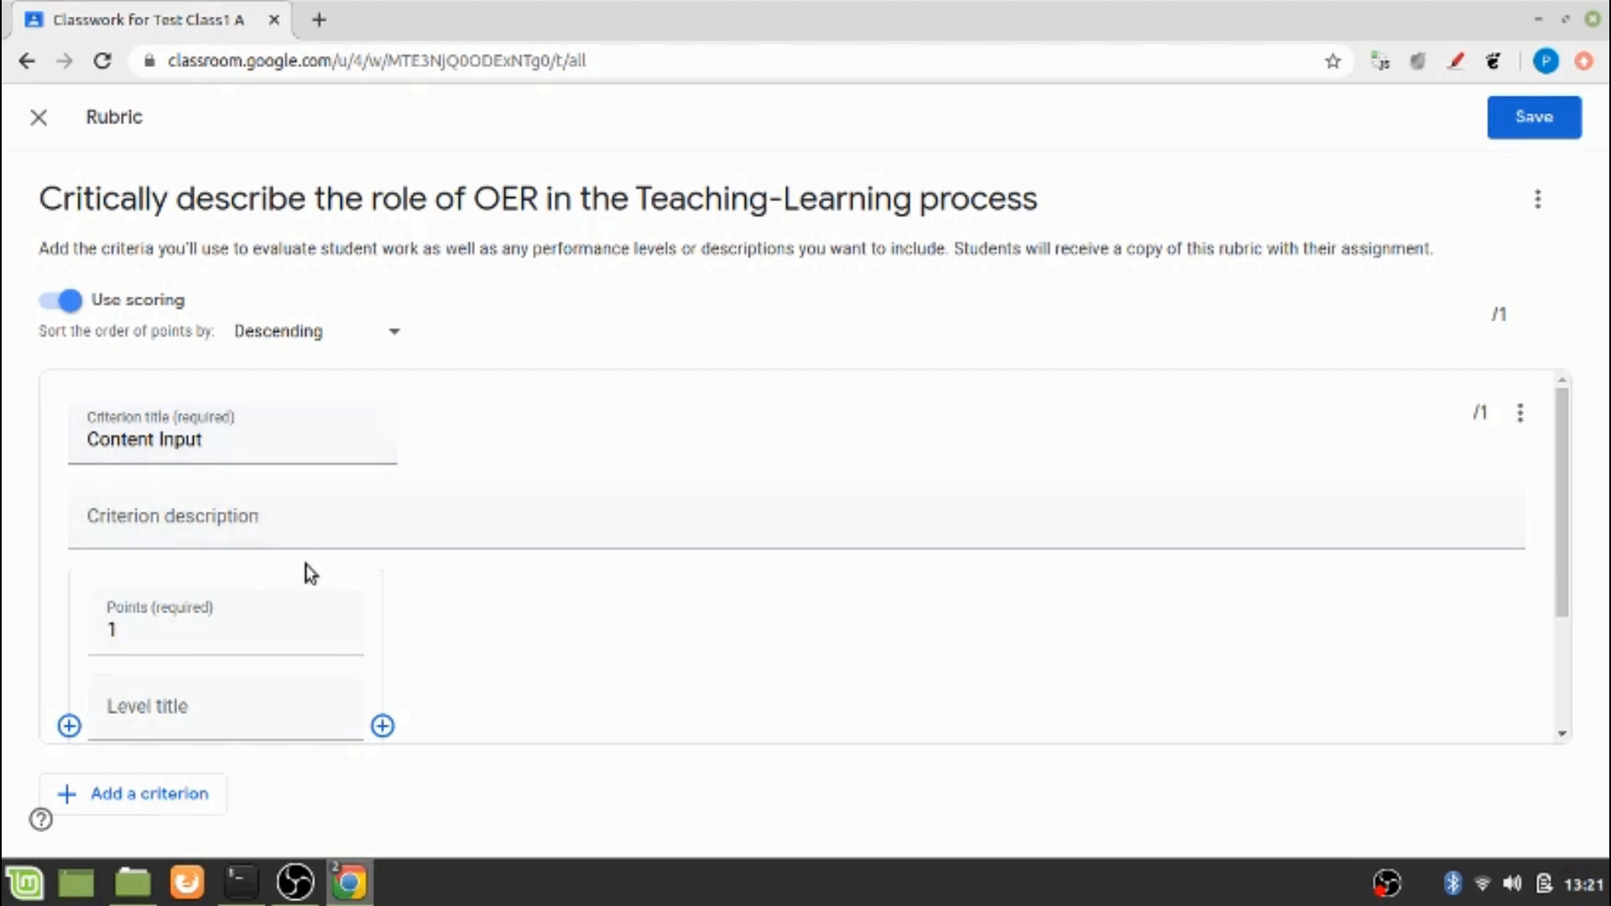
Step: Set the first level of the Content Input criterion to 10 points and title it "Excellent"
{"action": "left_click", "coordinate": [241, 633]}
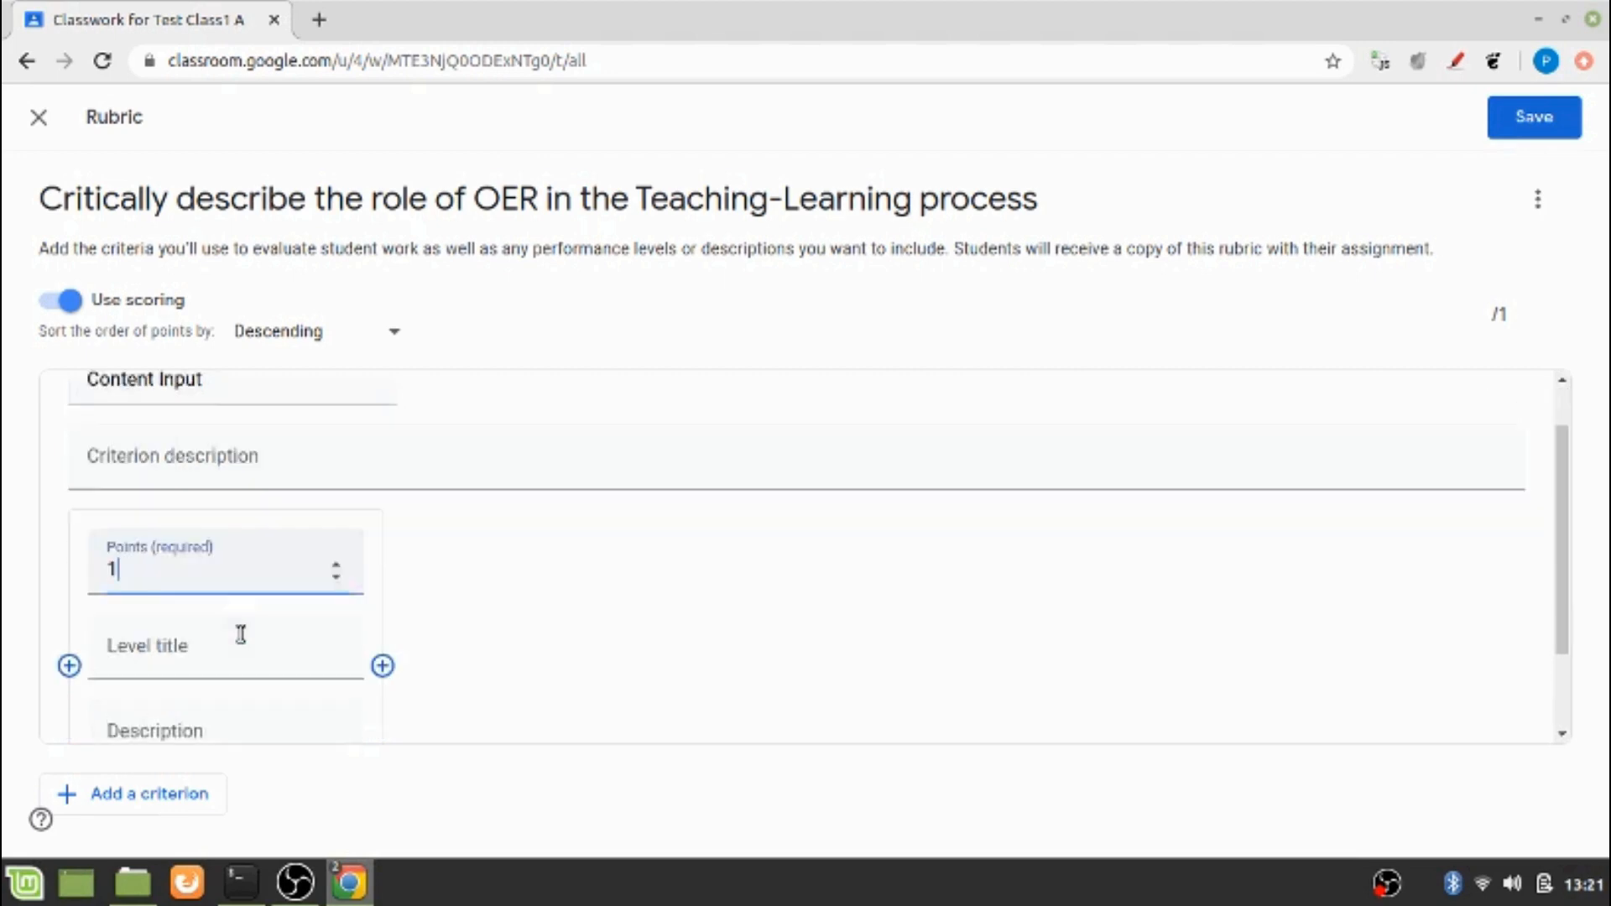
{"action": "scroll", "coordinate": [241, 635], "scroll_direction": "down", "scroll_amount": 1}
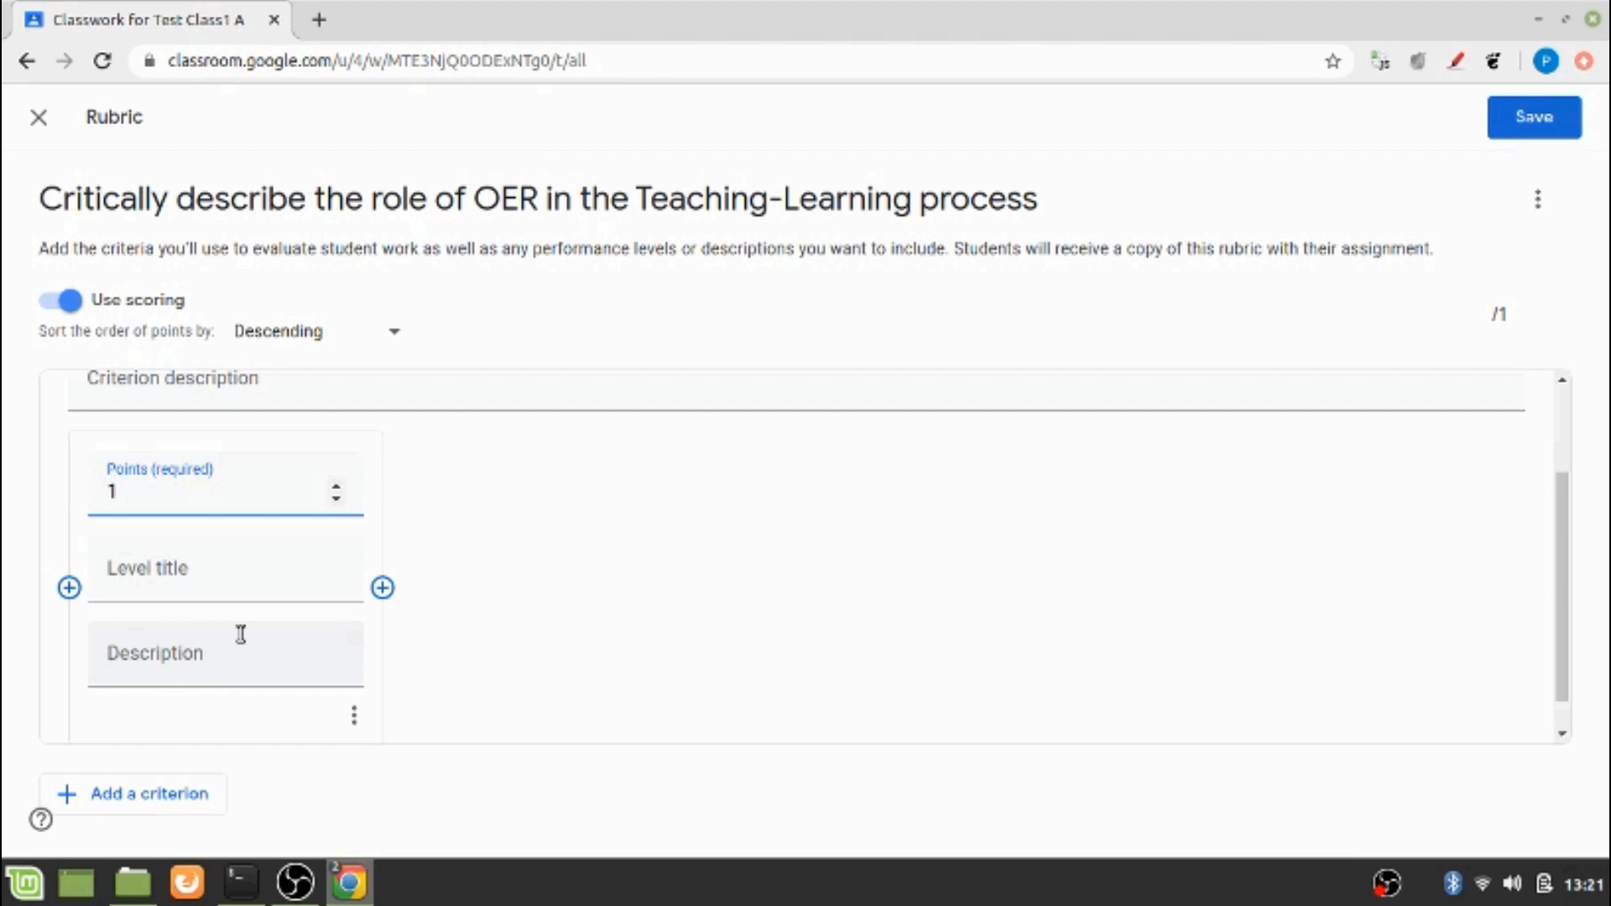
{"action": "type", "text": "0"}
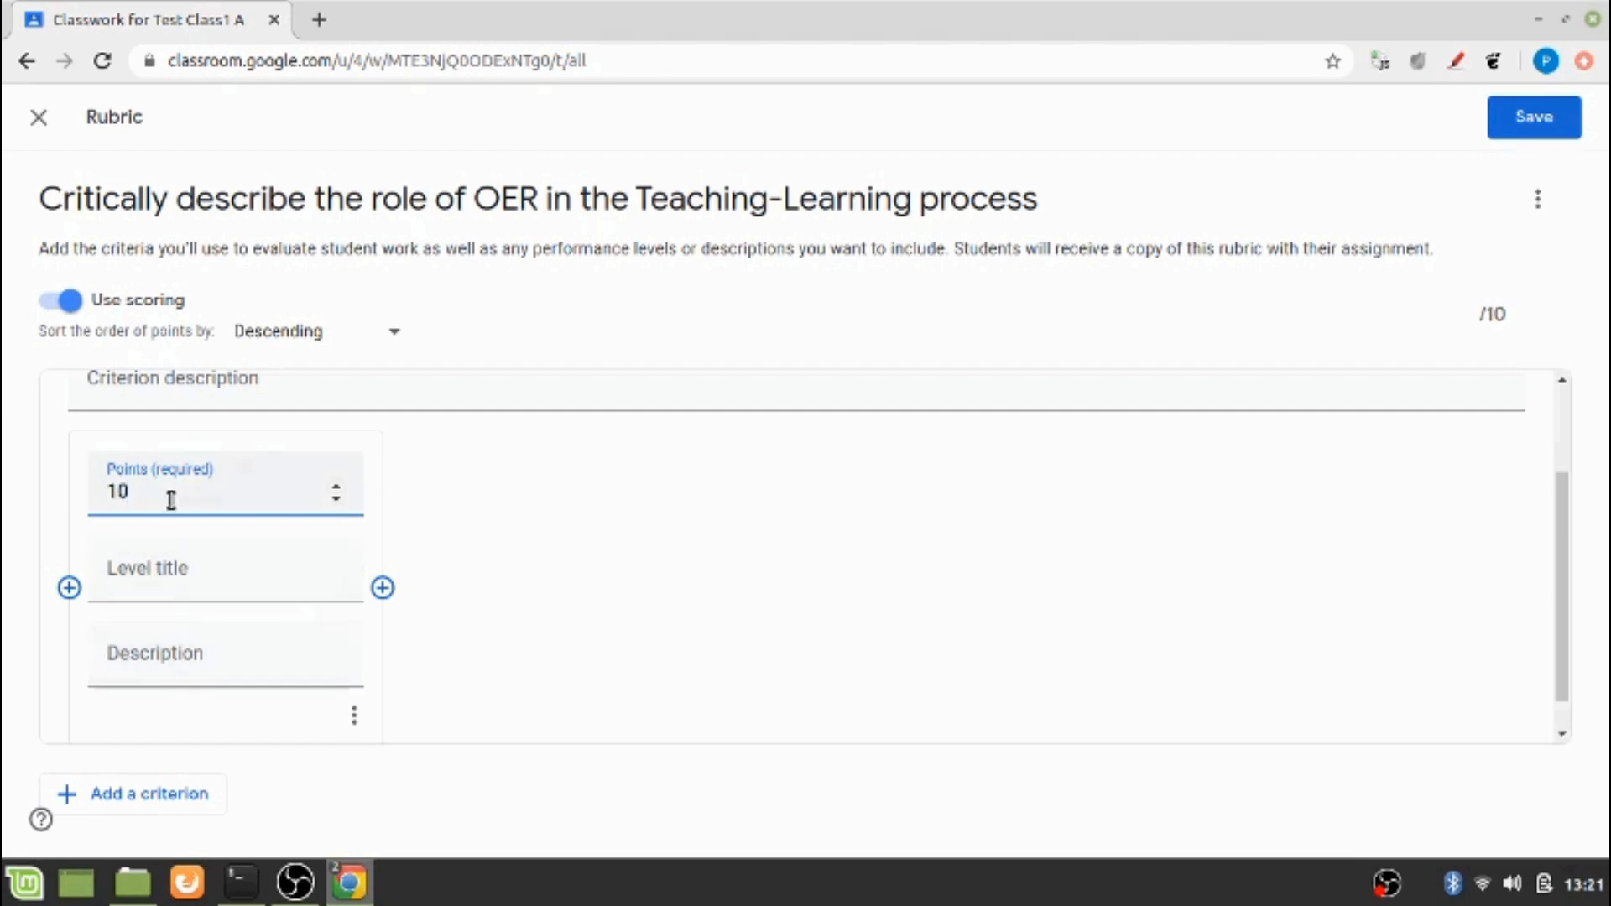
{"action": "left_click", "coordinate": [179, 581]}
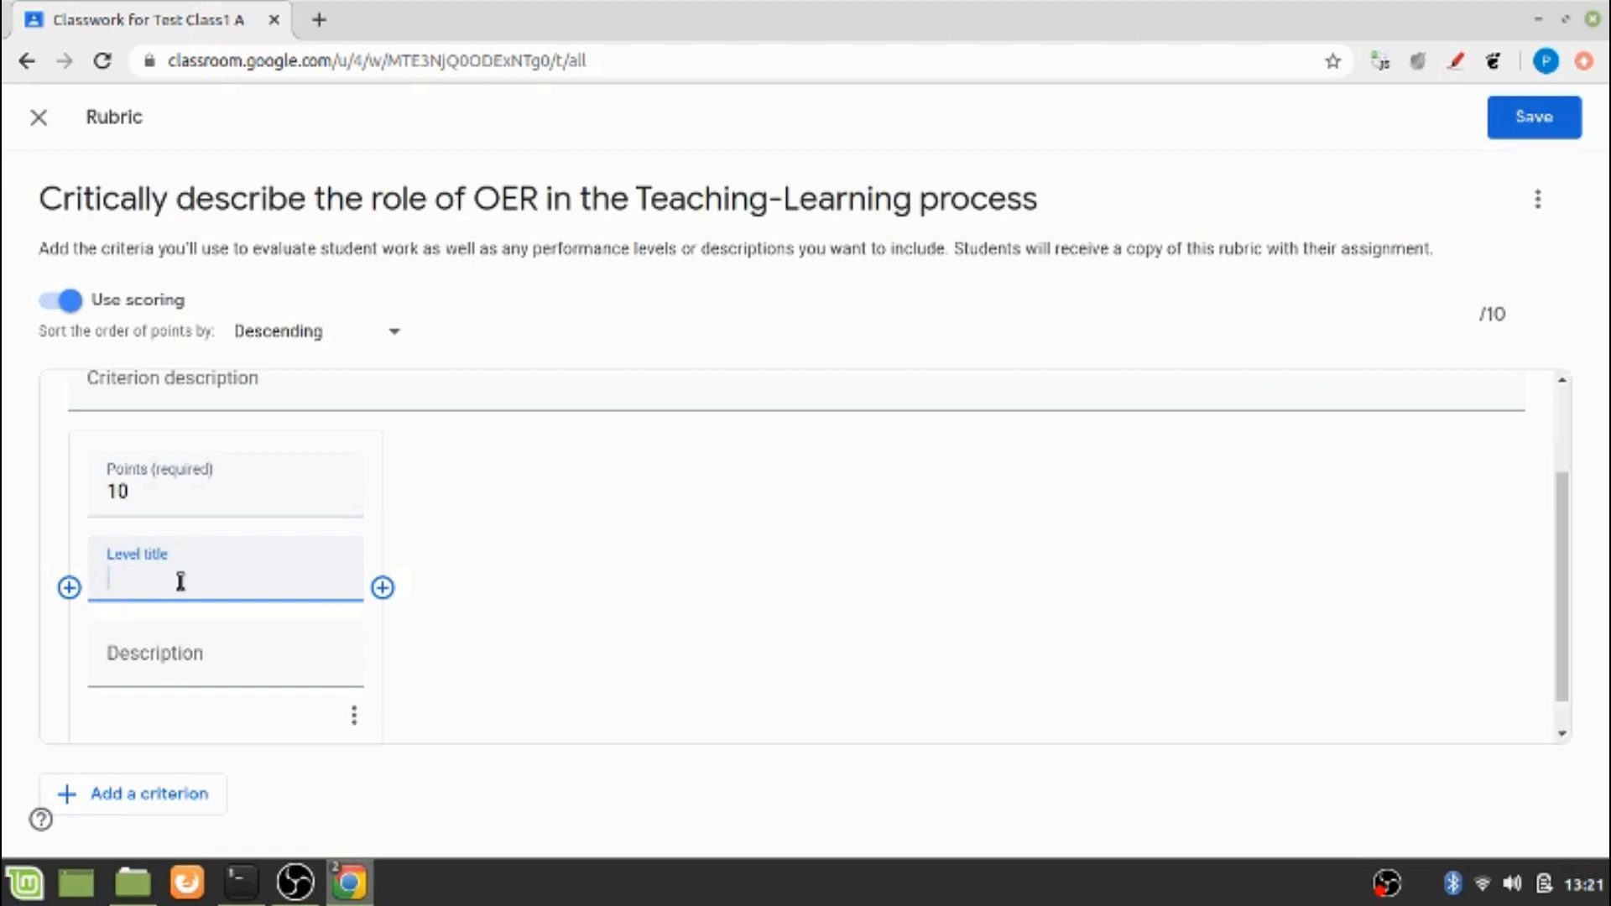
{"action": "type", "text": "Excellent"}
Step: Enter "Content is Up to date" as the description of the Excellent level in the Content Input criterion
{"action": "left_click", "coordinate": [167, 663]}
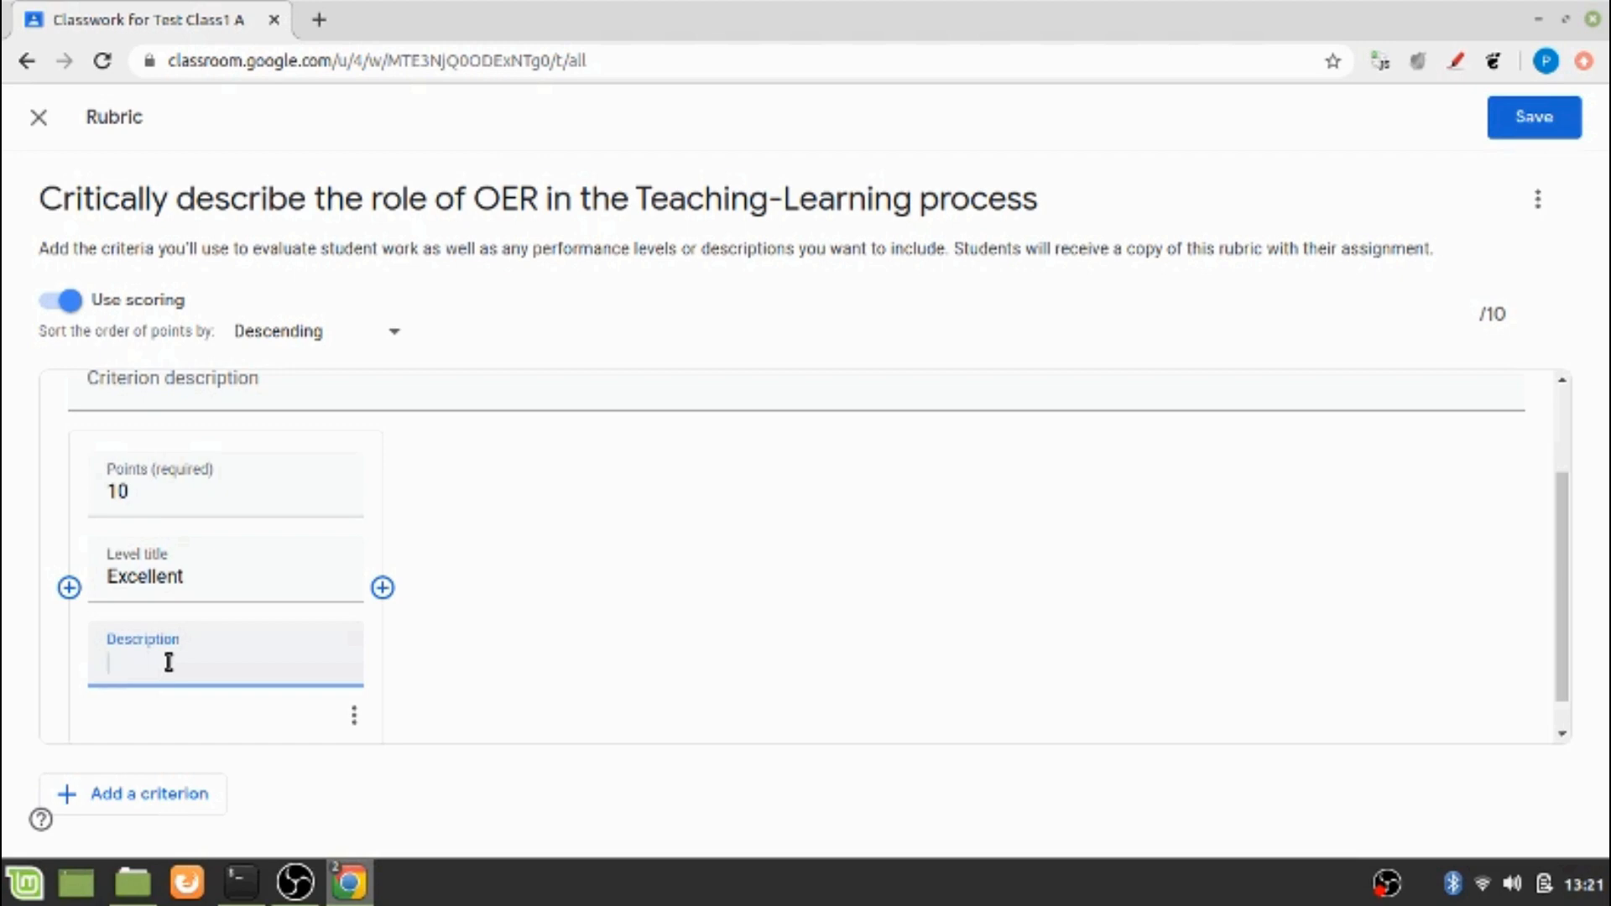
{"action": "type", "text": "C"}
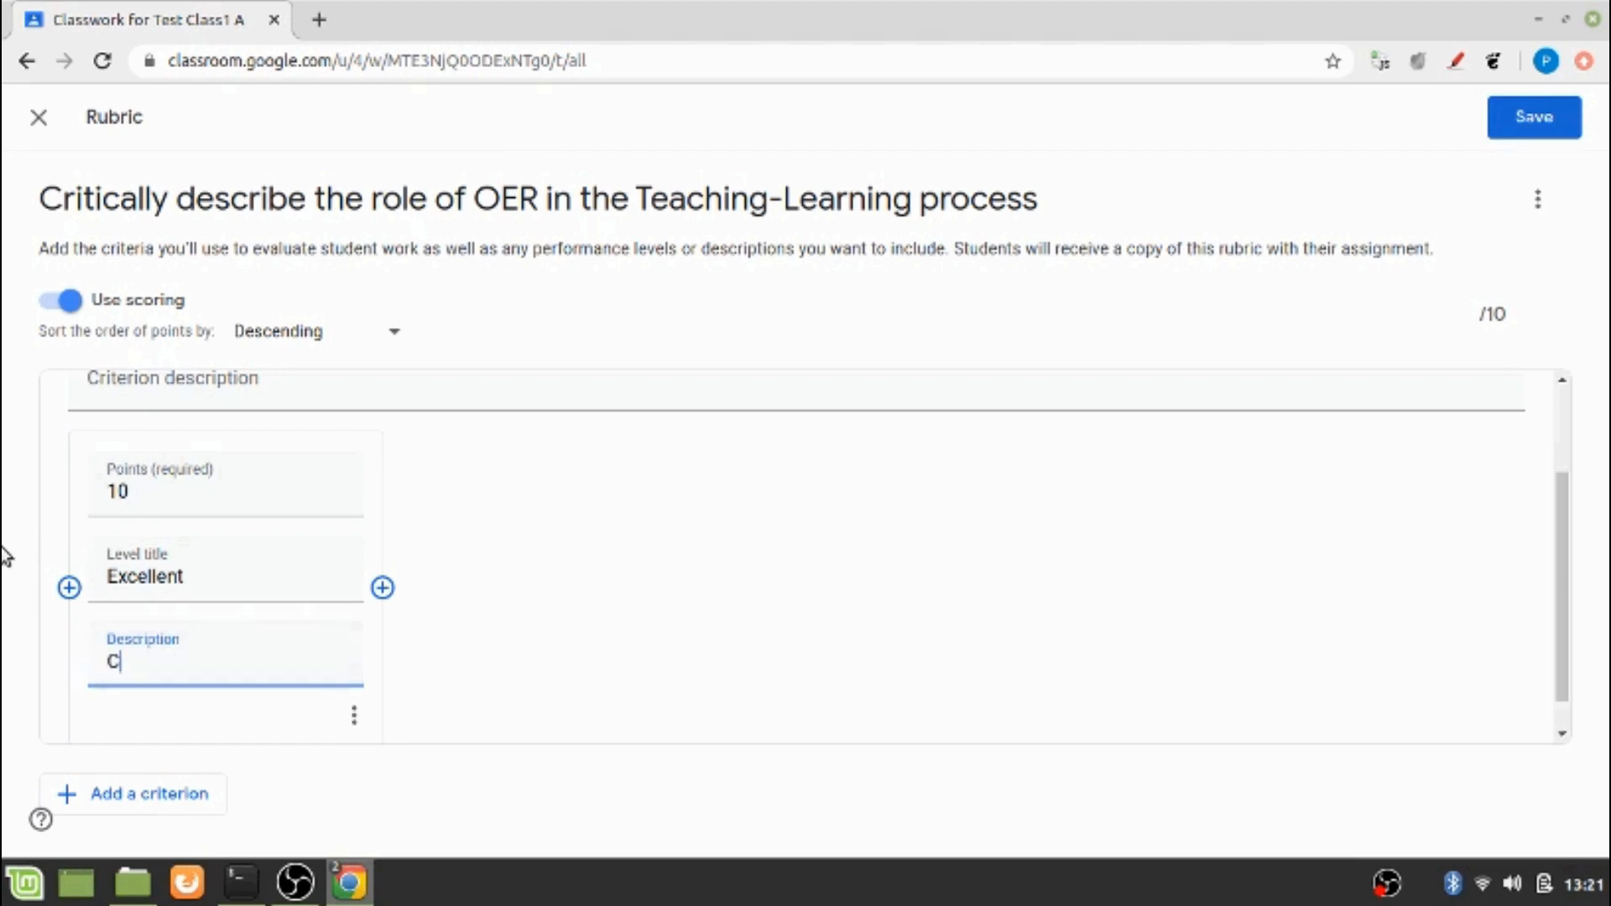
{"action": "type", "text": "ontent is Up to date"}
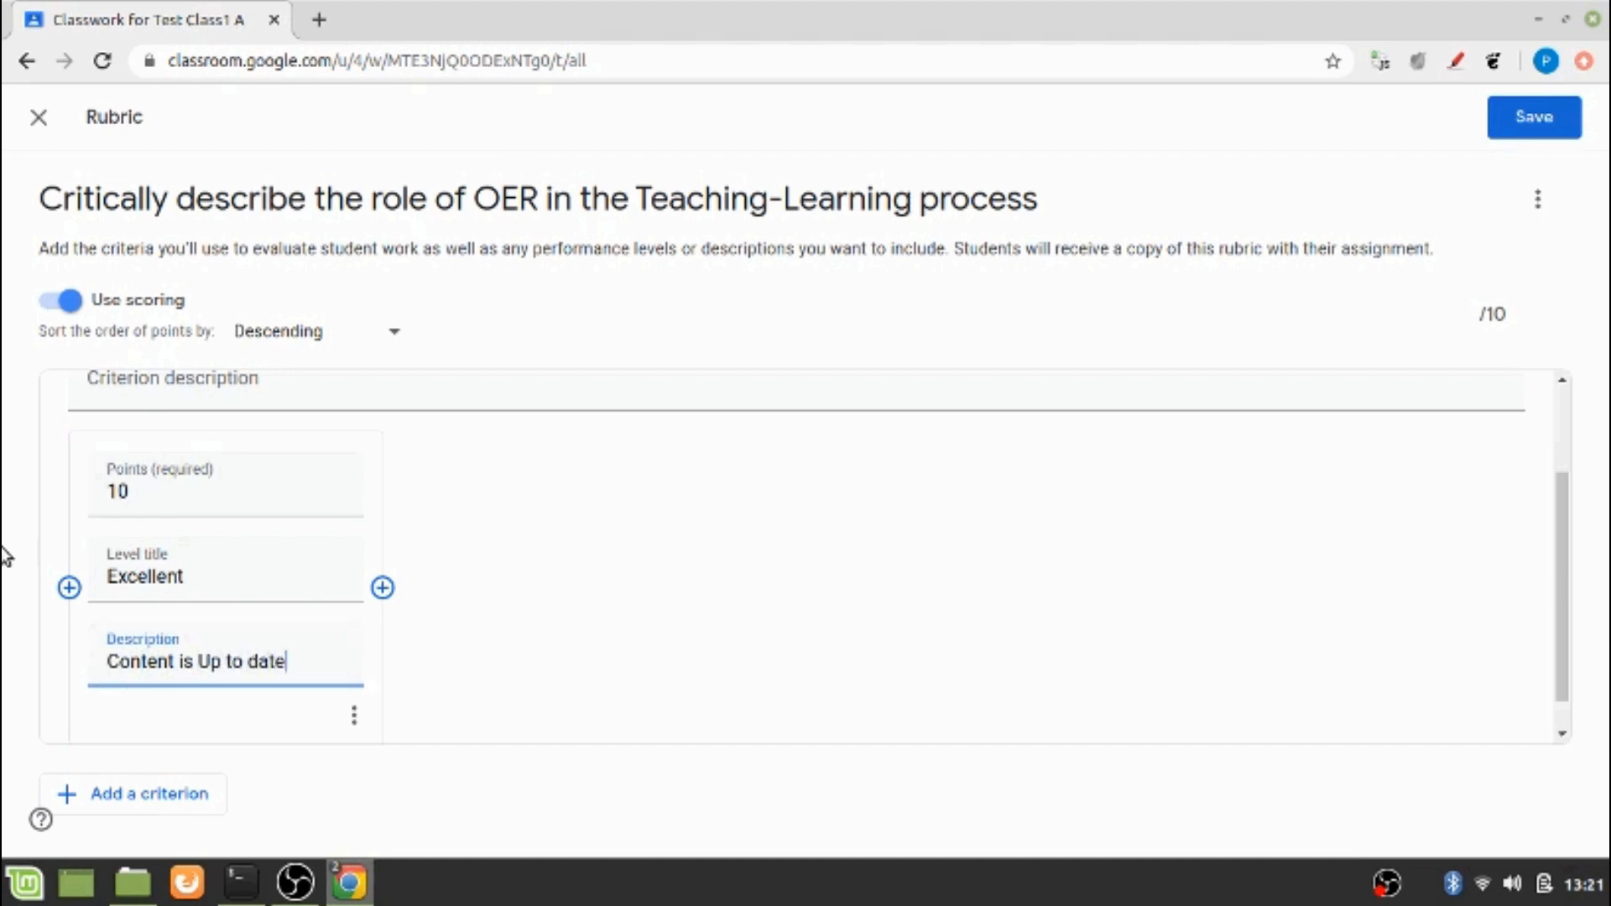
{"action": "type", "text": "."}
{"action": "key", "text": "ctrl+a"}
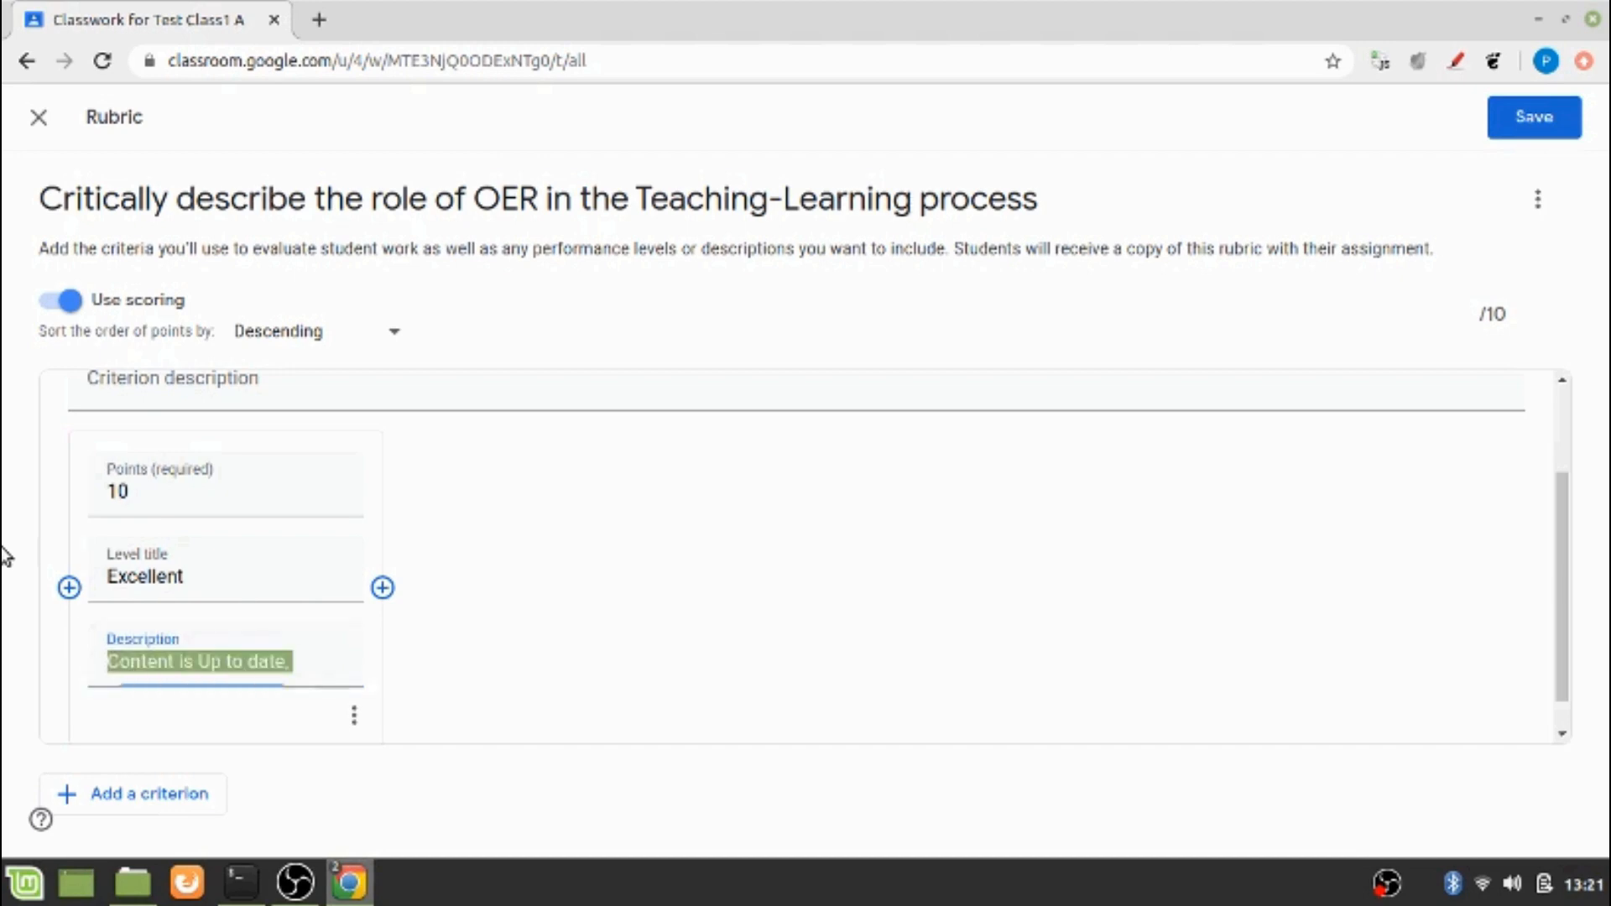
{"action": "type", "text": "C"}
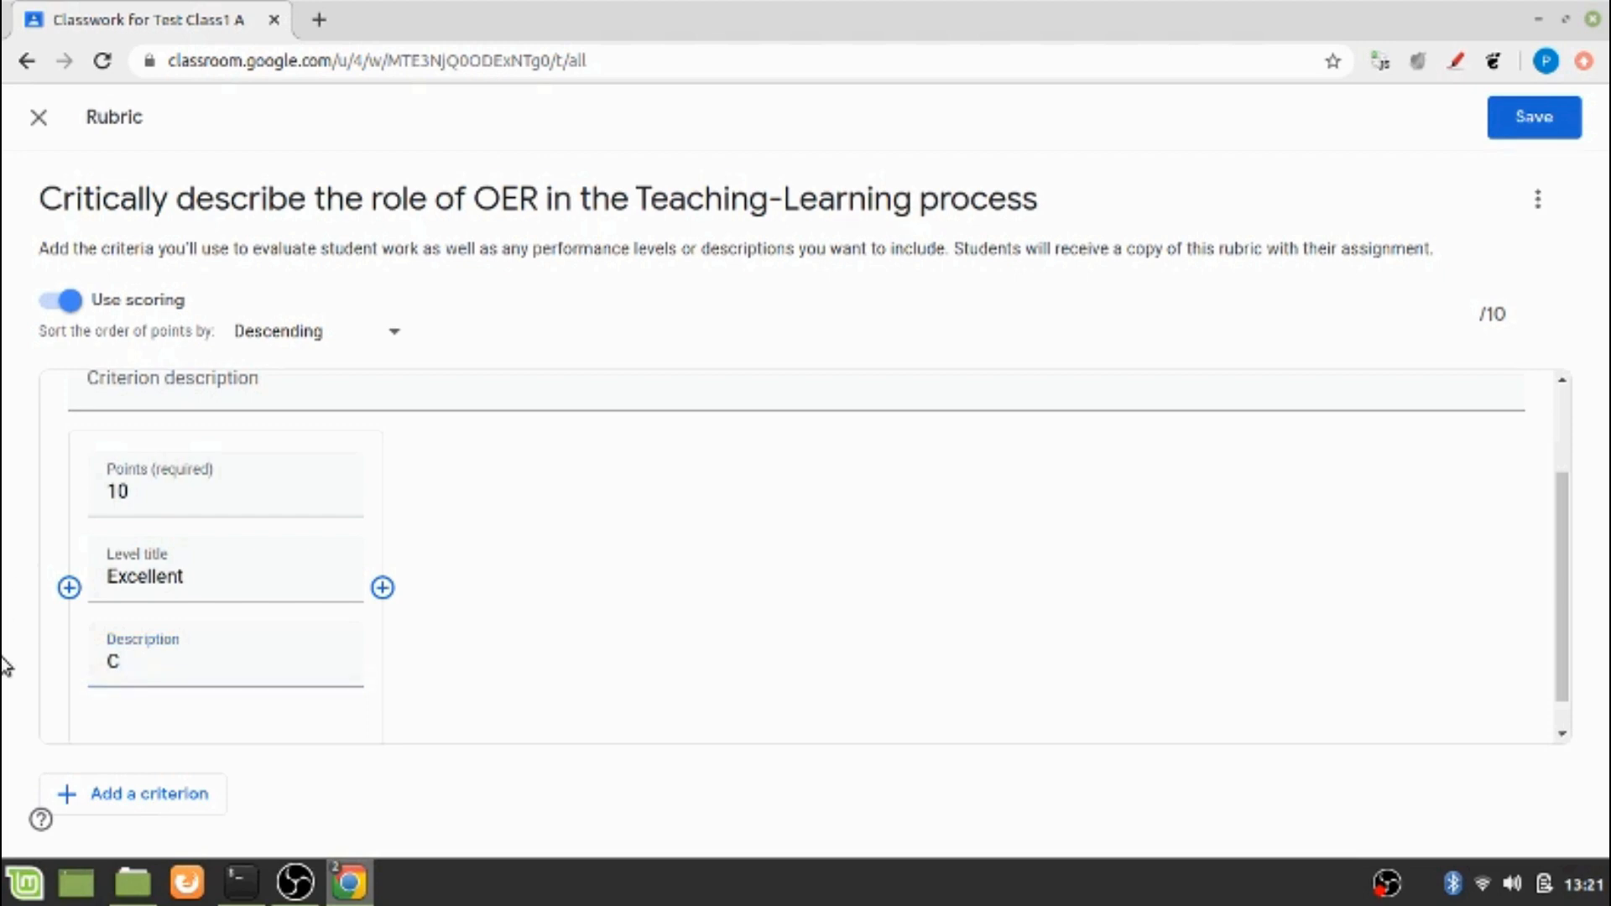
{"action": "left_click", "coordinate": [159, 674]}
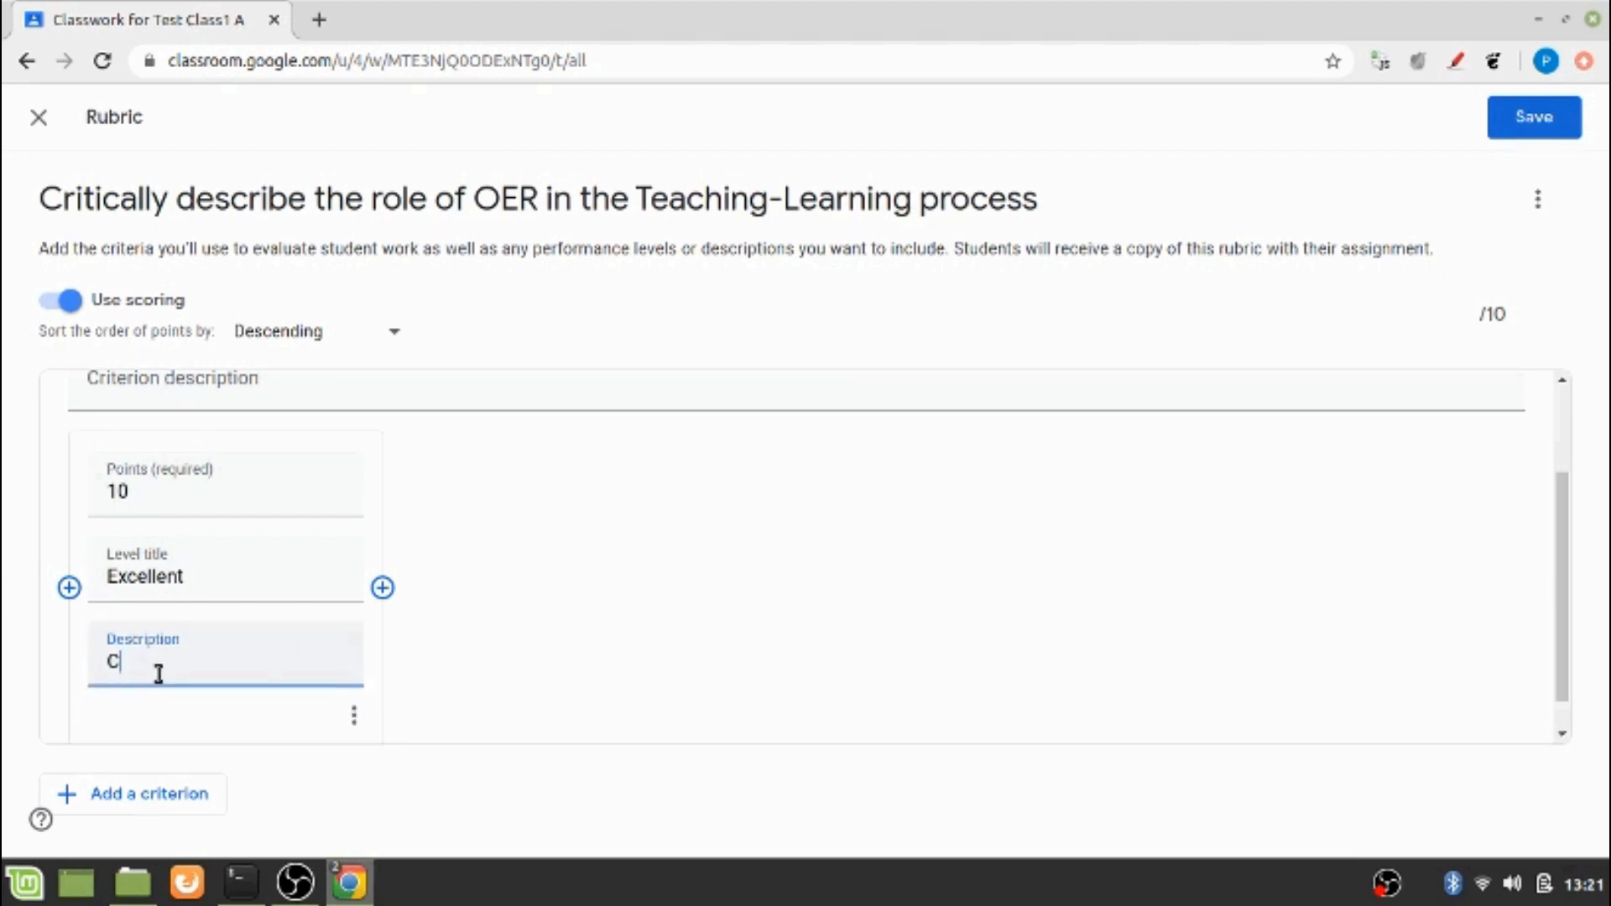
{"action": "key", "text": "ctrl+z"}
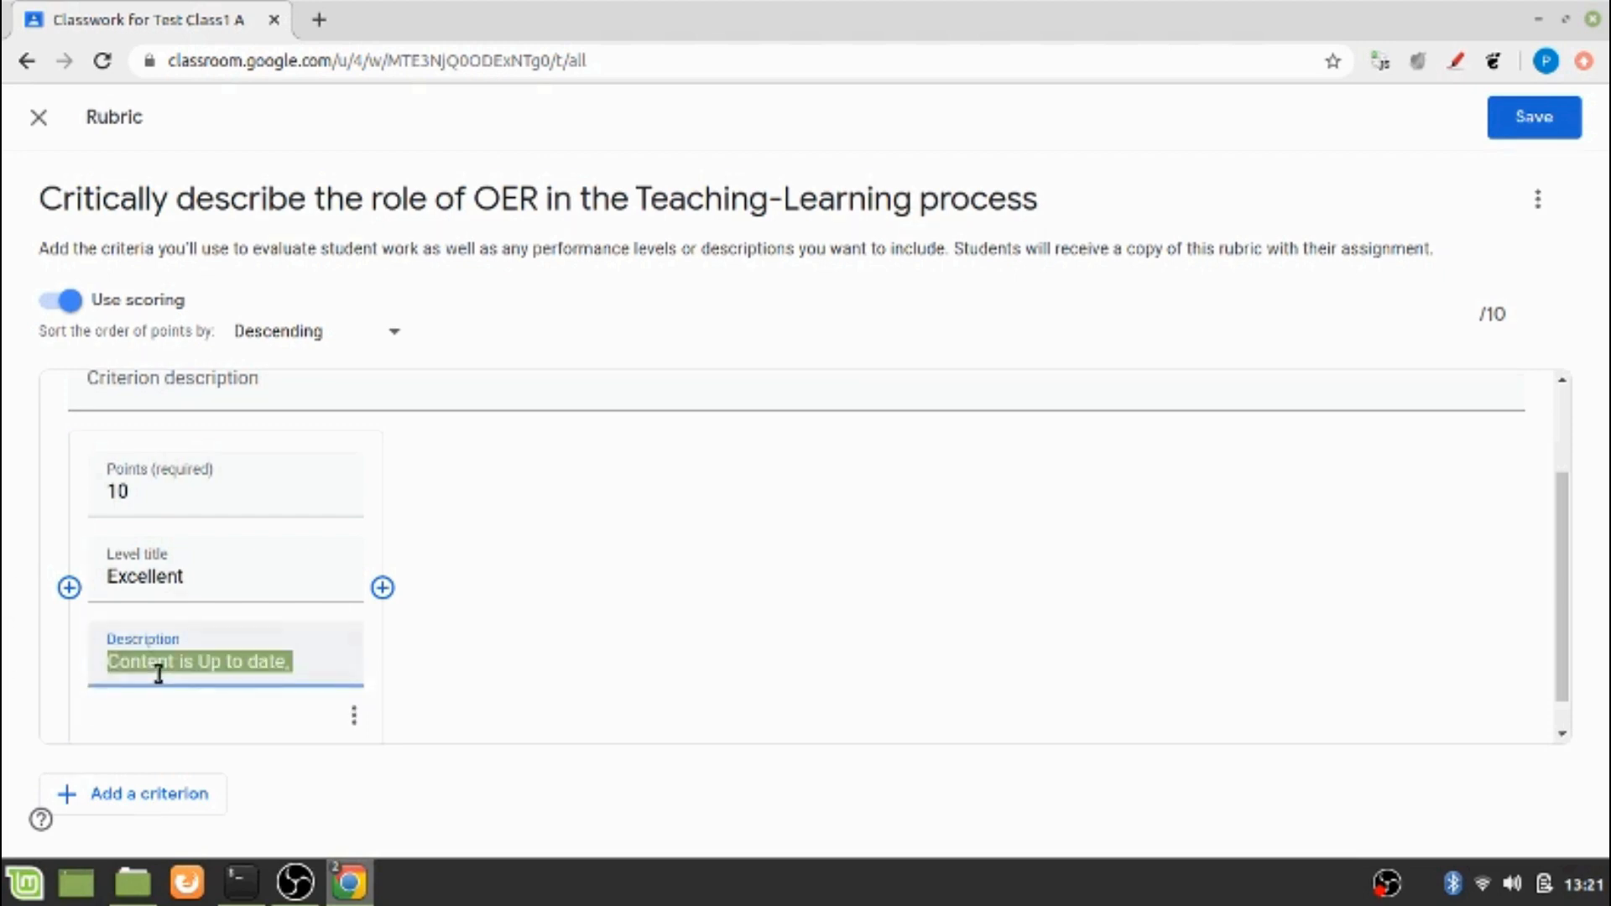
Step: Complete the Excellent level's description so it reads "Content is Up to date and it covers all the recent advancements"
{"action": "left_click", "coordinate": [315, 668]}
{"action": "type", "text": "and"}
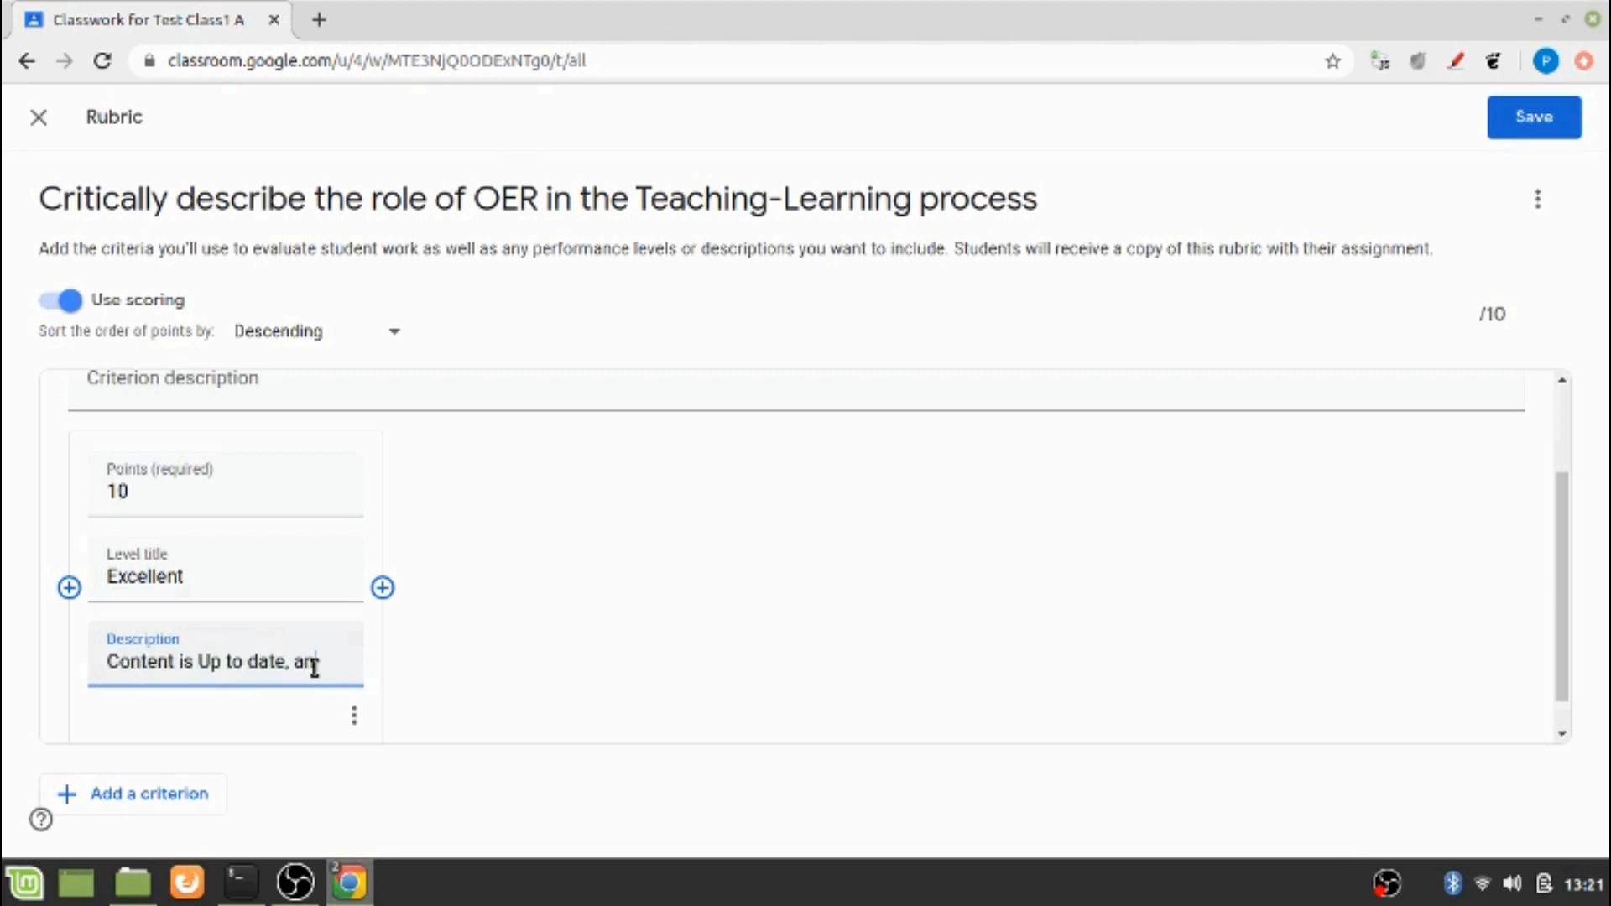
{"action": "key", "text": "BackSpace"}
{"action": "key", "text": "BackSpace"}
{"action": "key", "text": "BackSpace"}
{"action": "key", "text": "BackSpace"}
{"action": "key", "text": "BackSpace"}
{"action": "type", "text": "and it covers "}
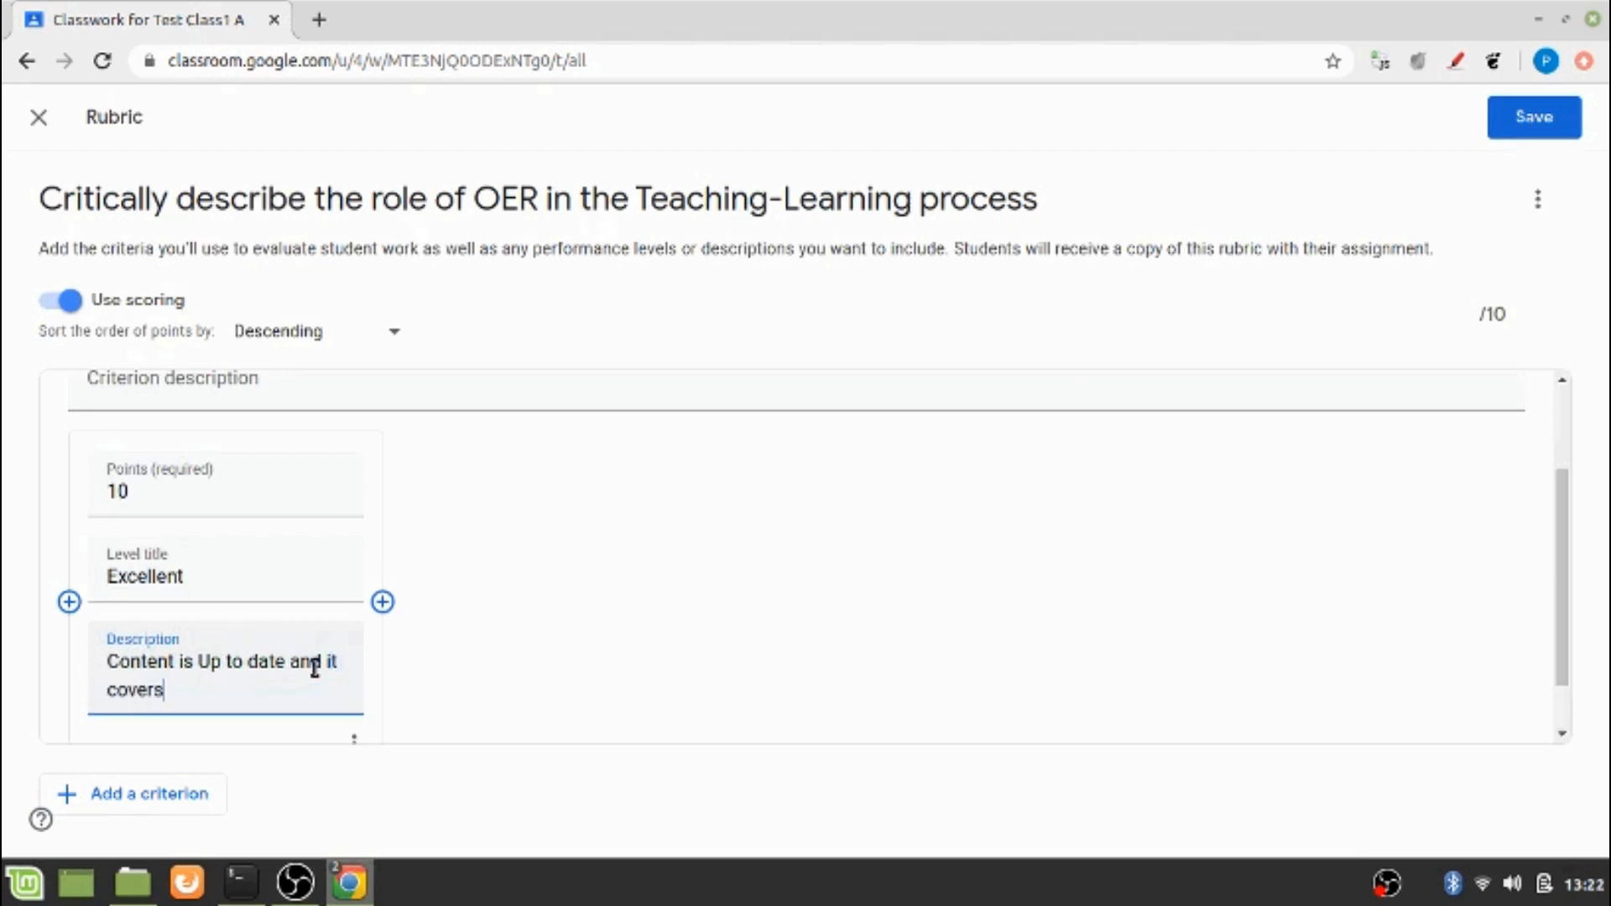
{"action": "type", "text": "all the recent ad"}
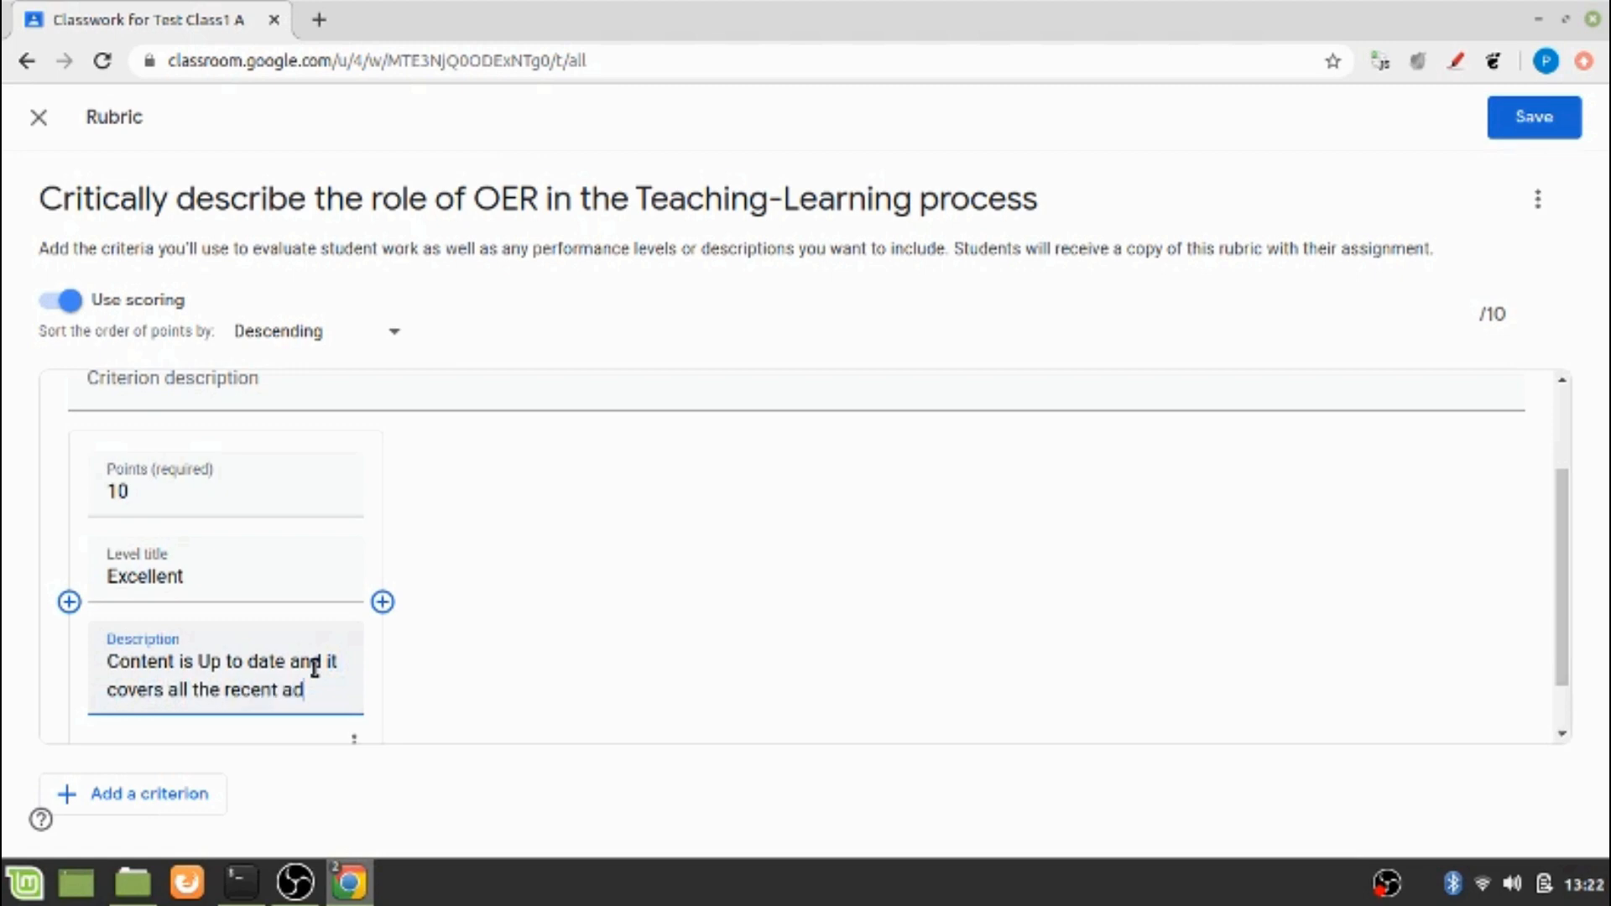
{"action": "type", "text": "vancemen"}
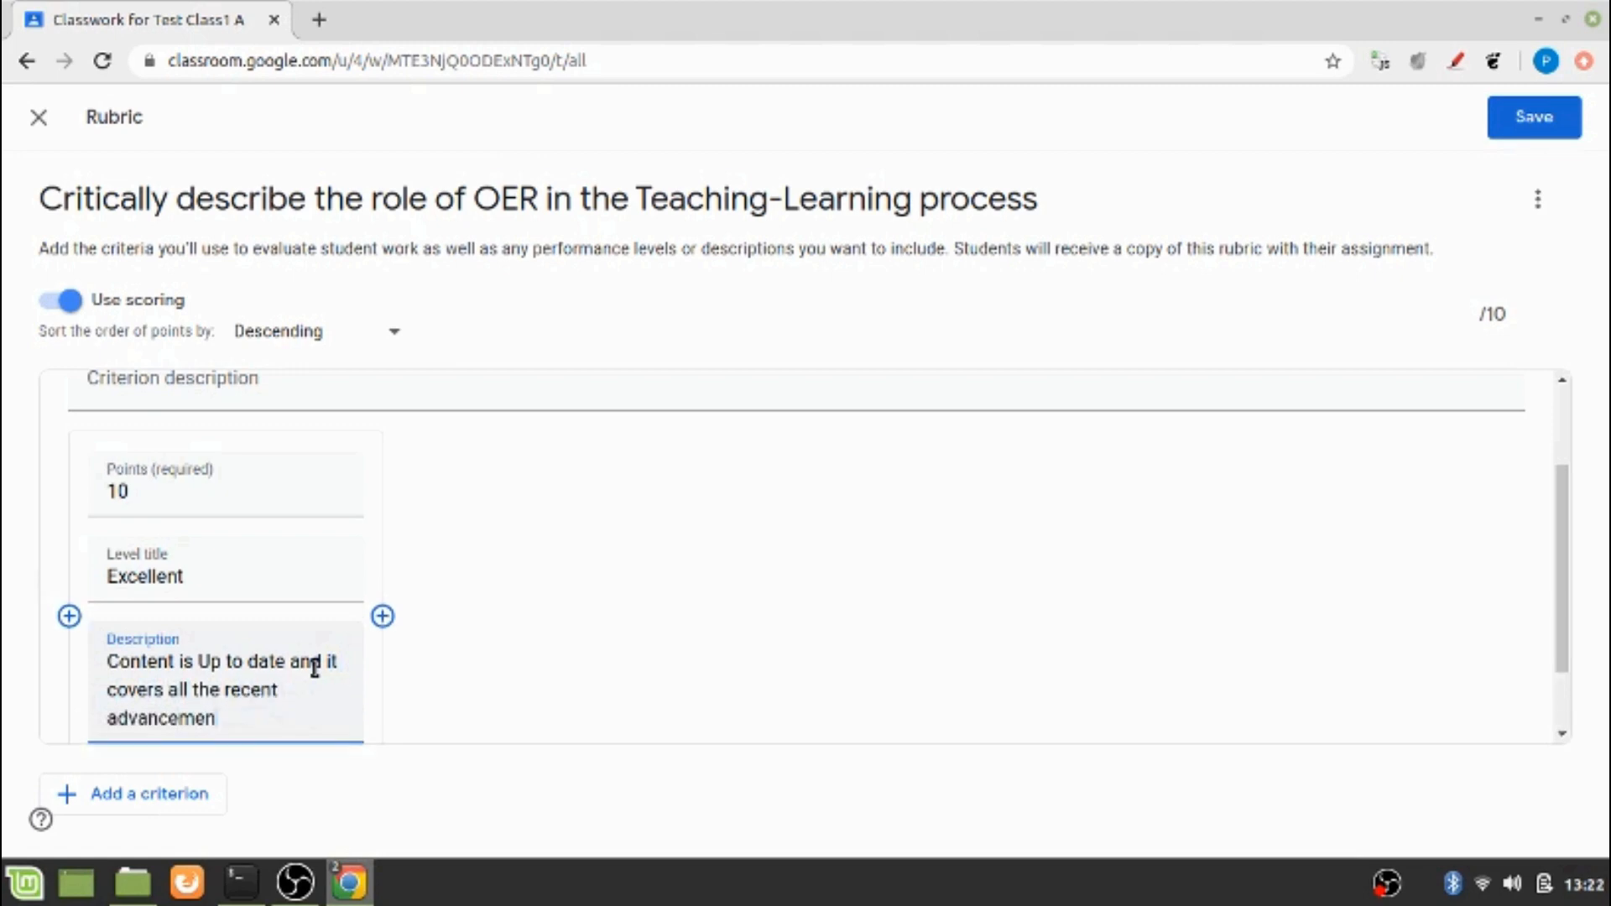
{"action": "type", "text": "ts"}
Step: Add a second level after Excellent in the Content Input criterion, worth 5 points and titled "Average"
{"action": "left_click_drag", "start_coordinate": [1563, 572], "coordinate": [1572, 471]}
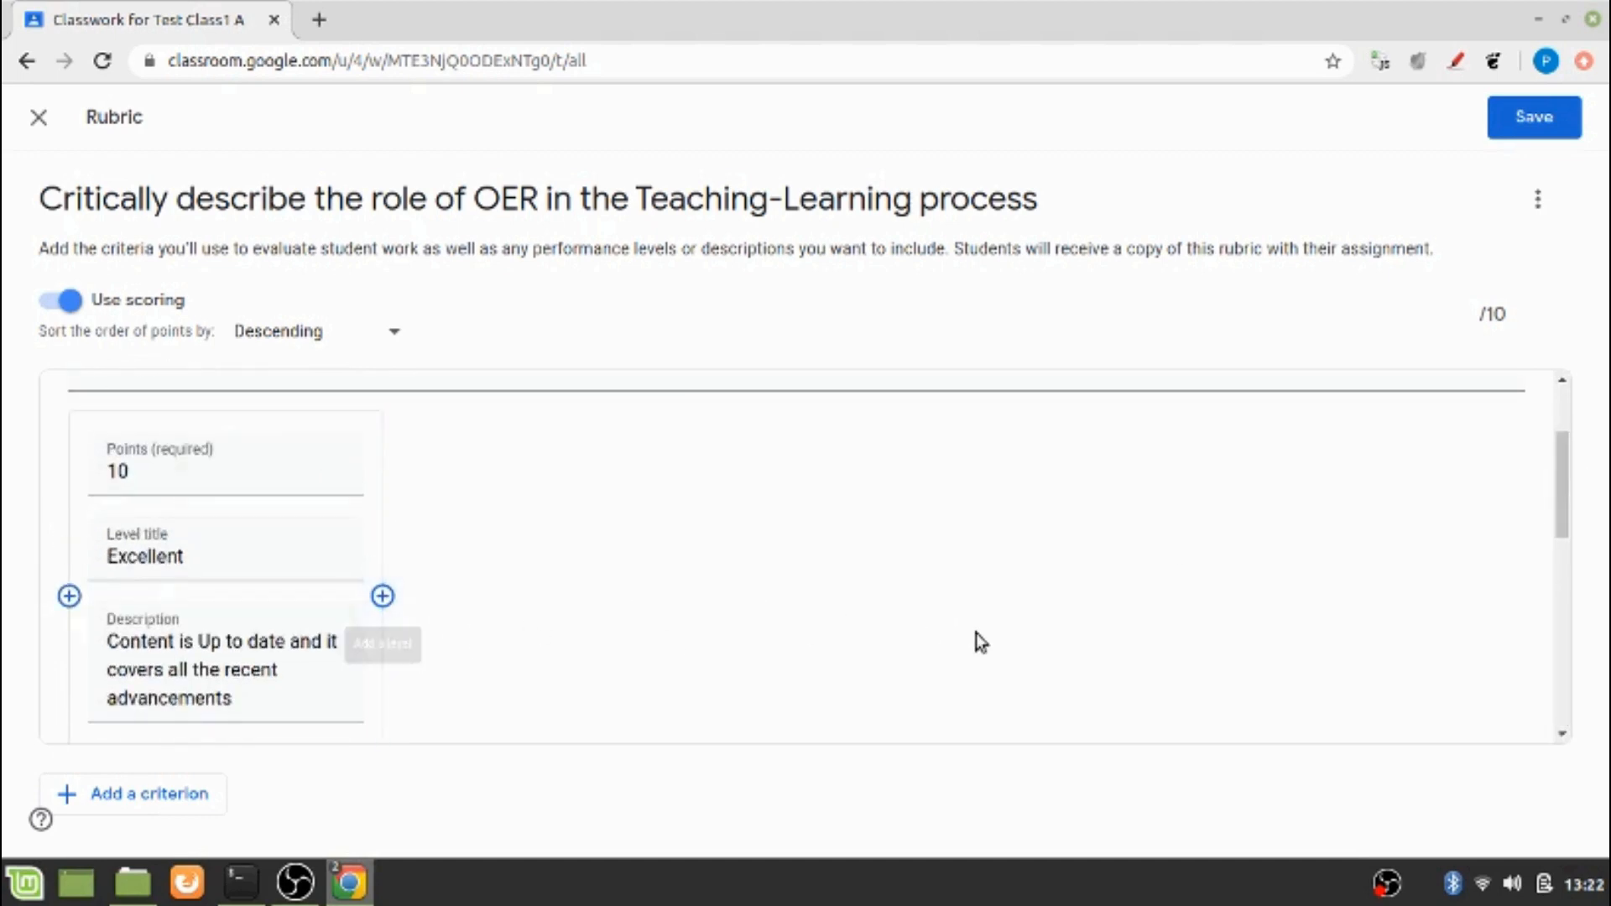
{"action": "scroll", "coordinate": [1565, 511], "scroll_direction": "down", "scroll_amount": 2}
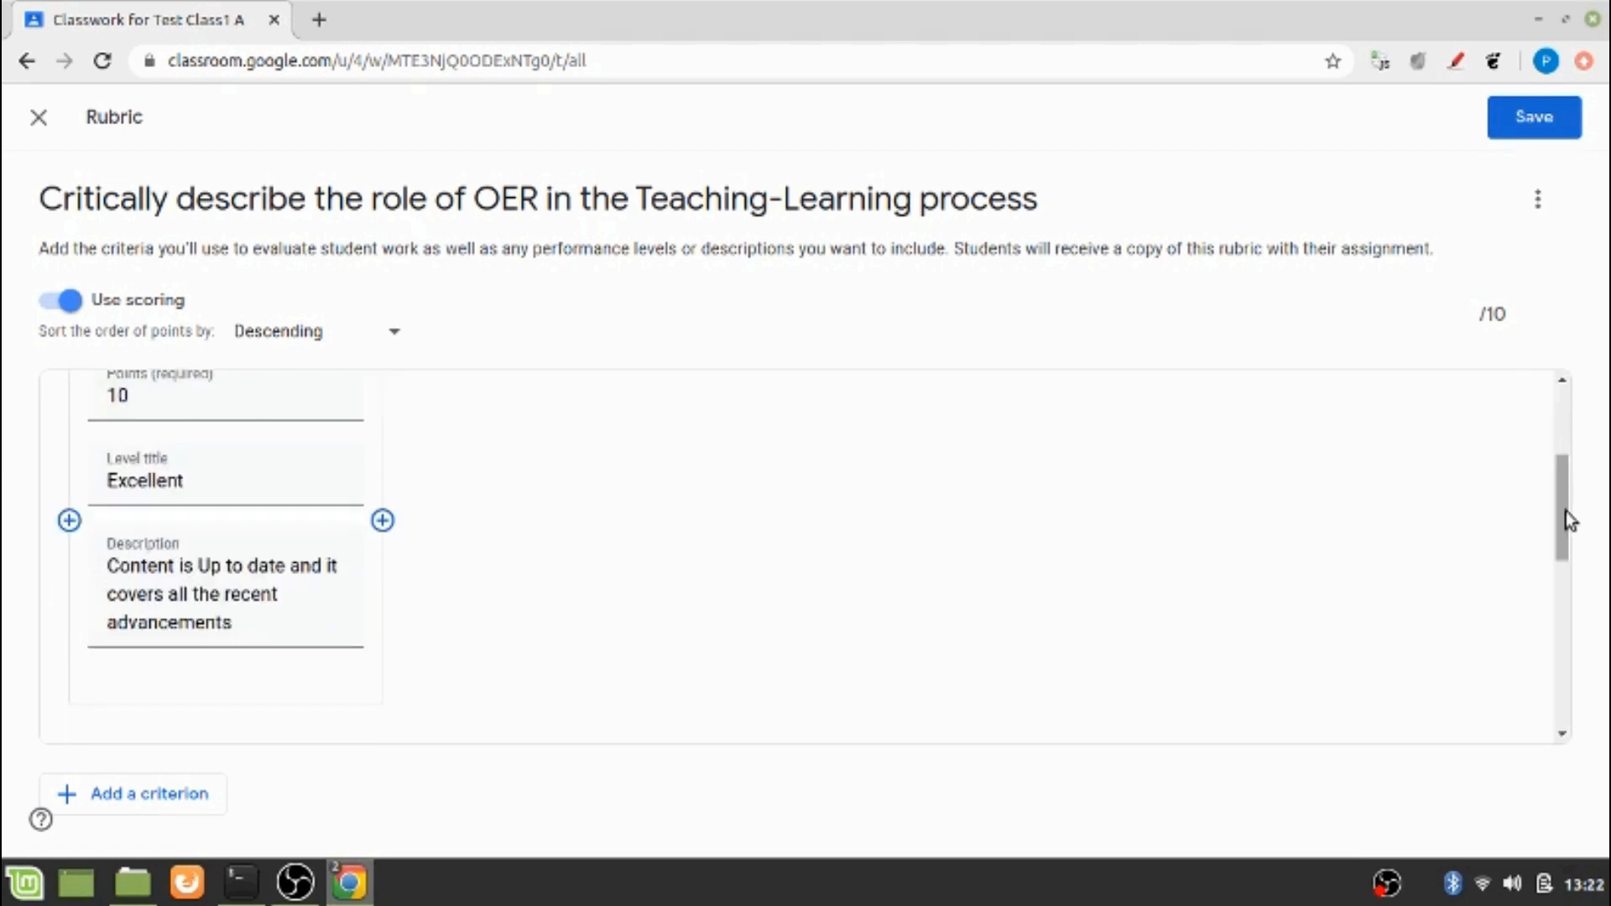
{"action": "left_click", "coordinate": [383, 521]}
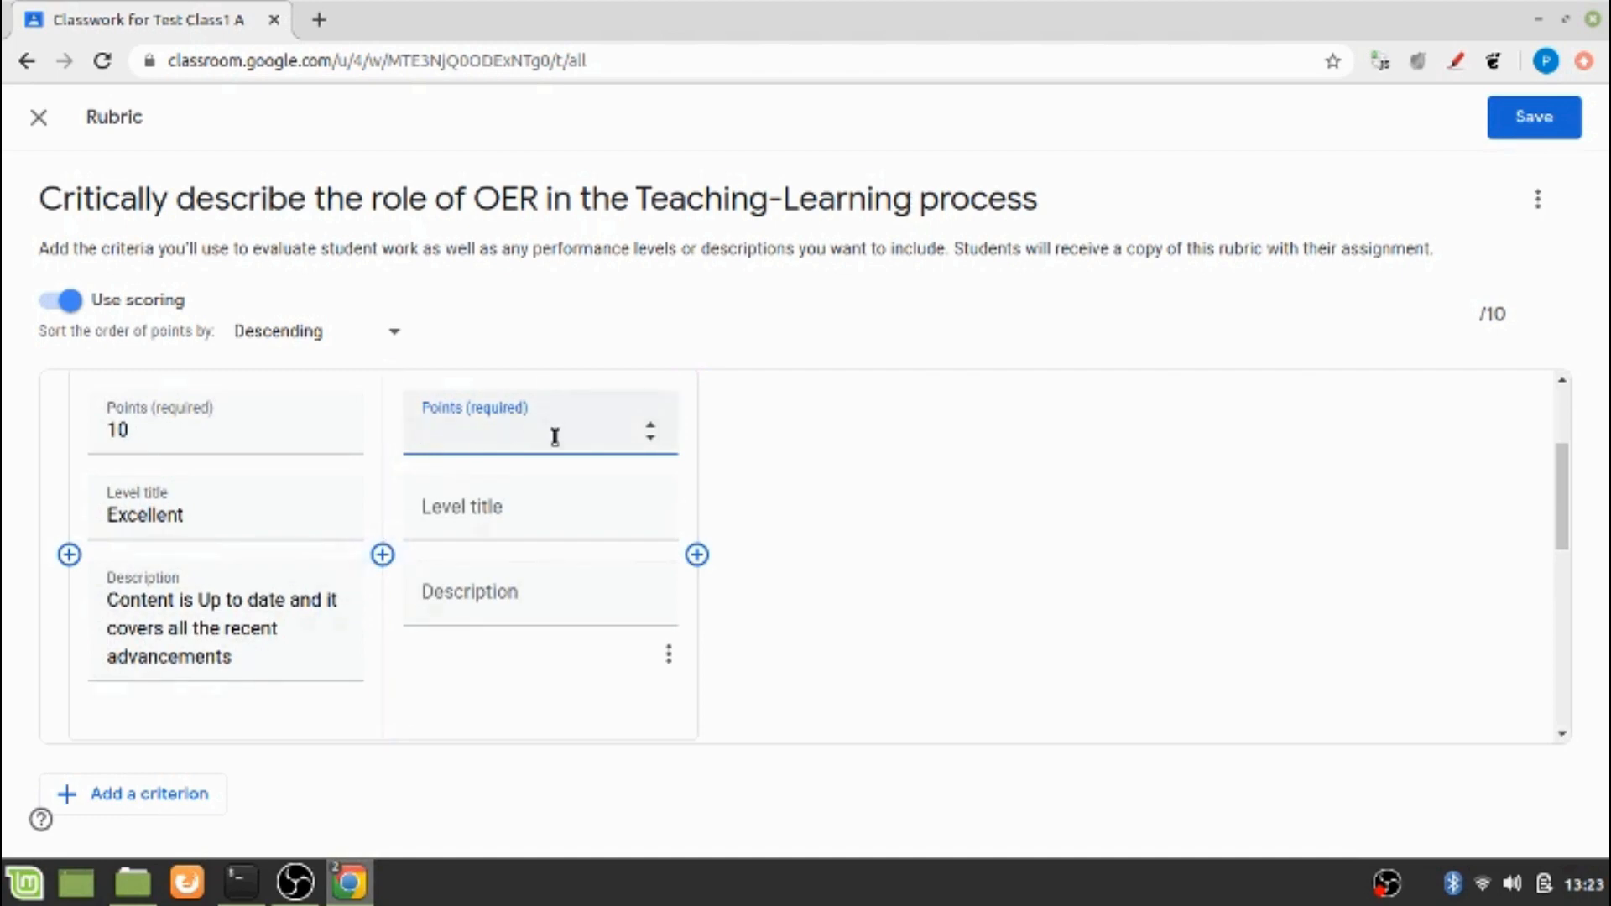
{"action": "type", "text": "5"}
{"action": "left_click", "coordinate": [524, 526]}
{"action": "type", "text": "Average"}
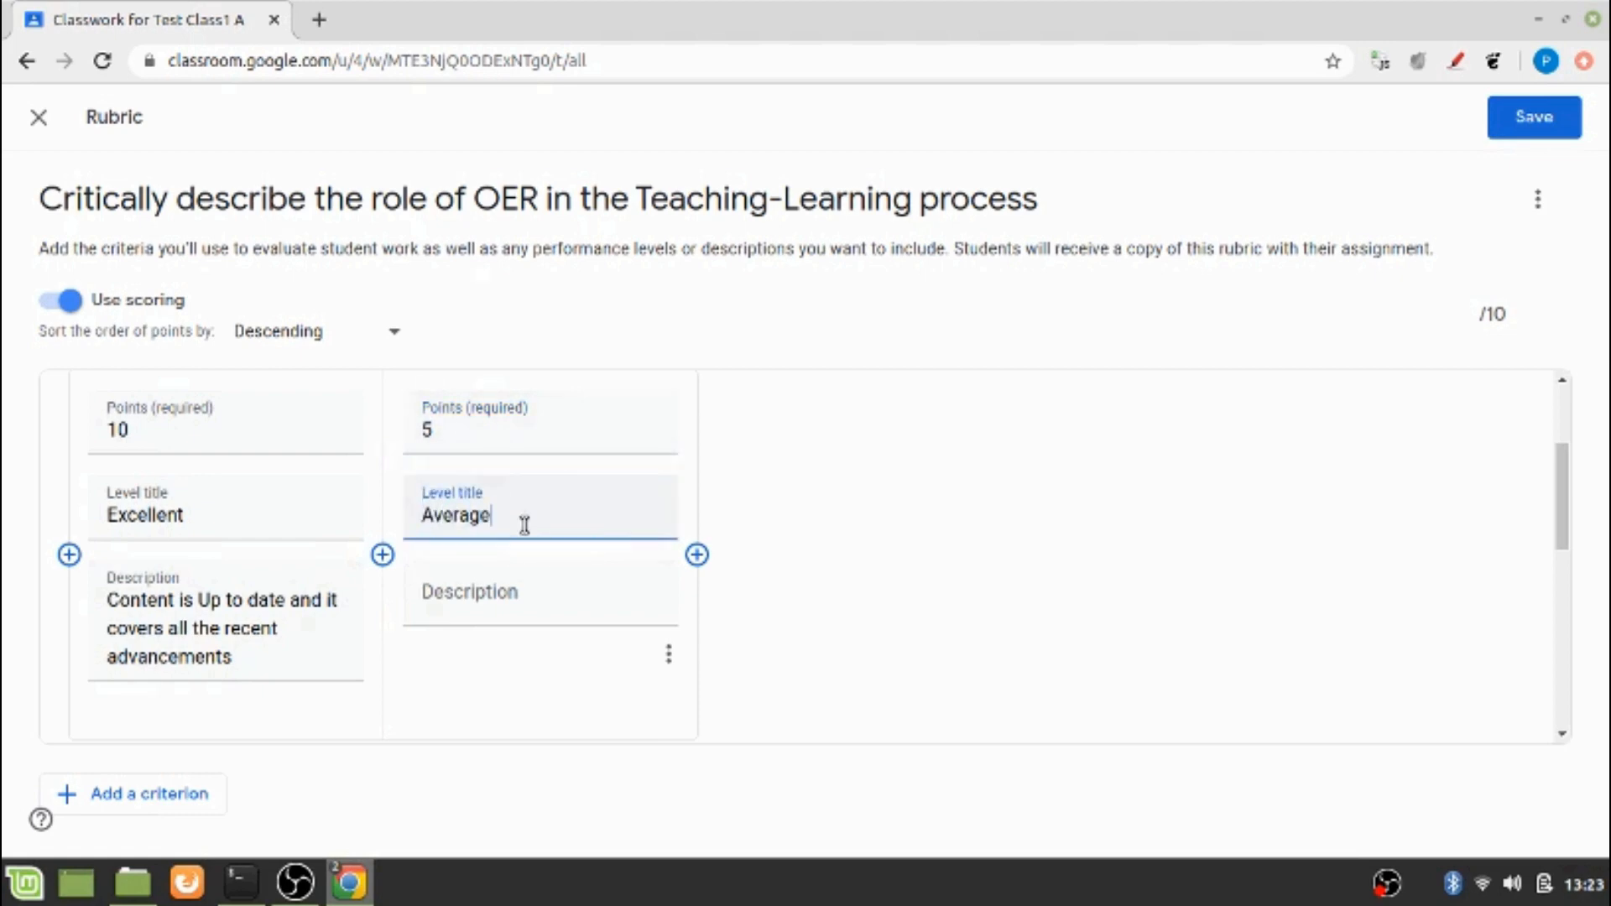
Step: Describe the Average level as "Content is Up to date does not include recent advancements"
{"action": "left_click", "coordinate": [497, 604]}
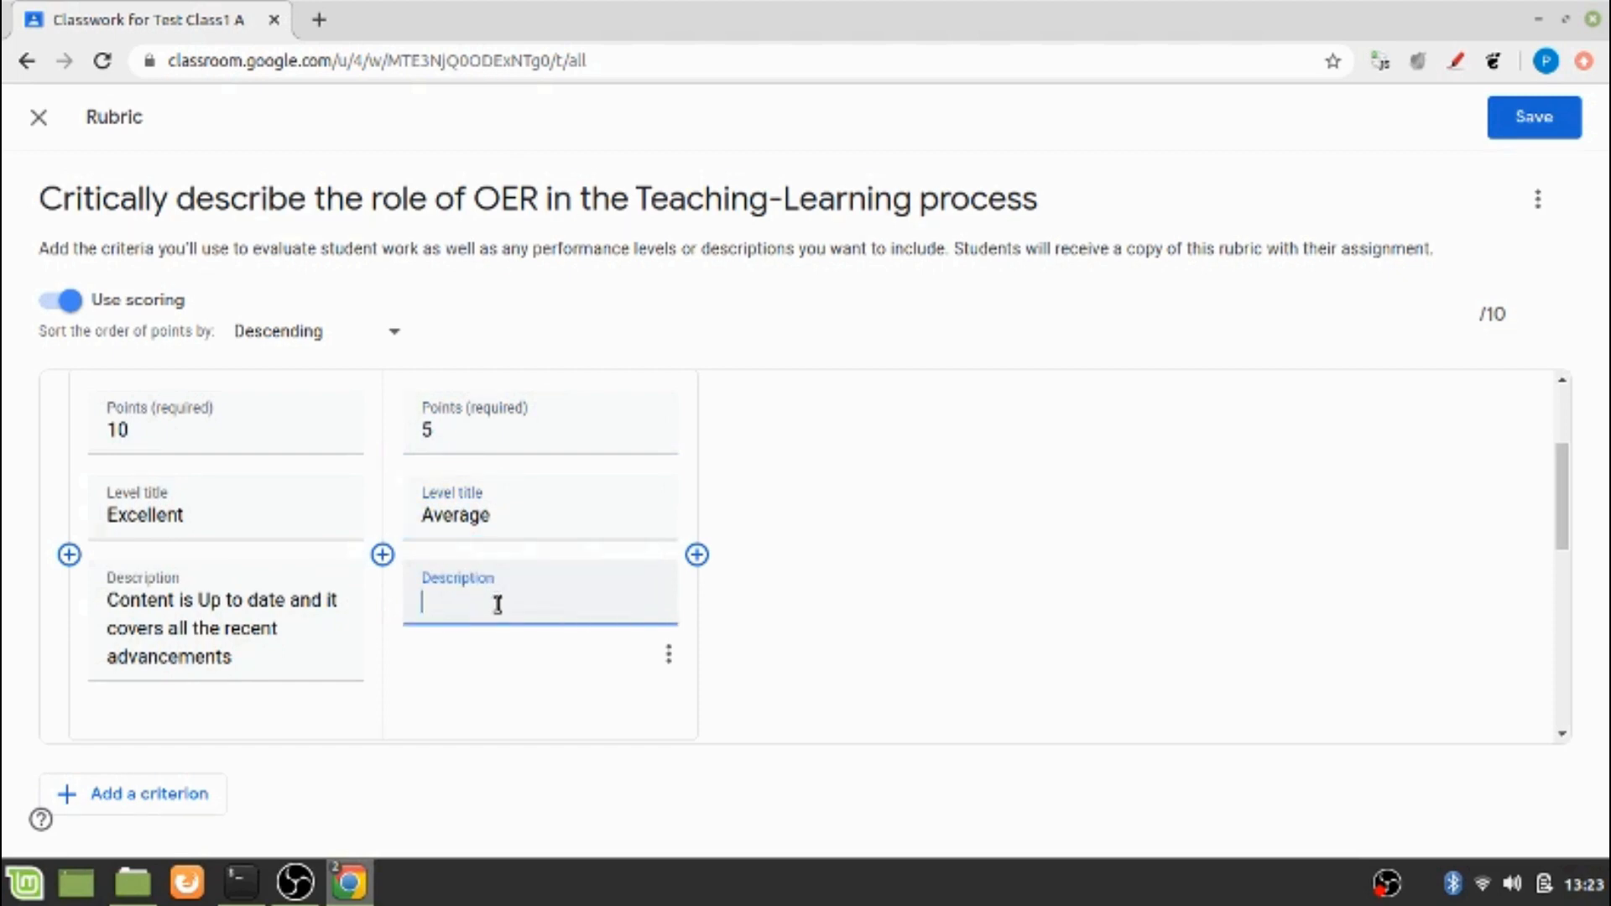
{"action": "type", "text": "Content is Up to date "}
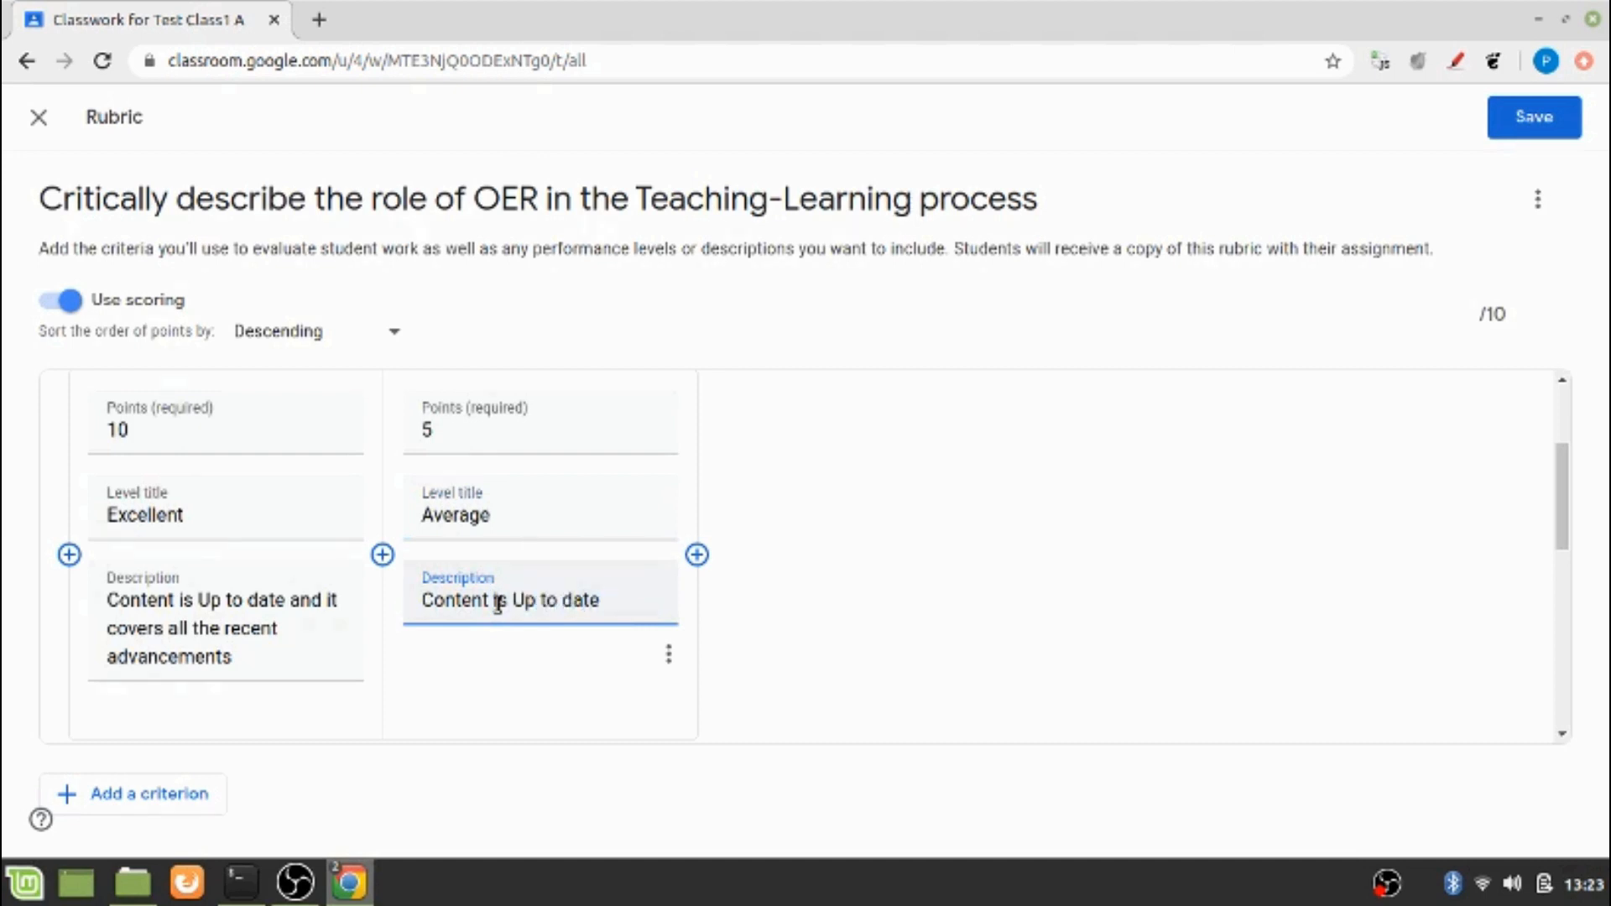
{"action": "type", "text": "doesnot"}
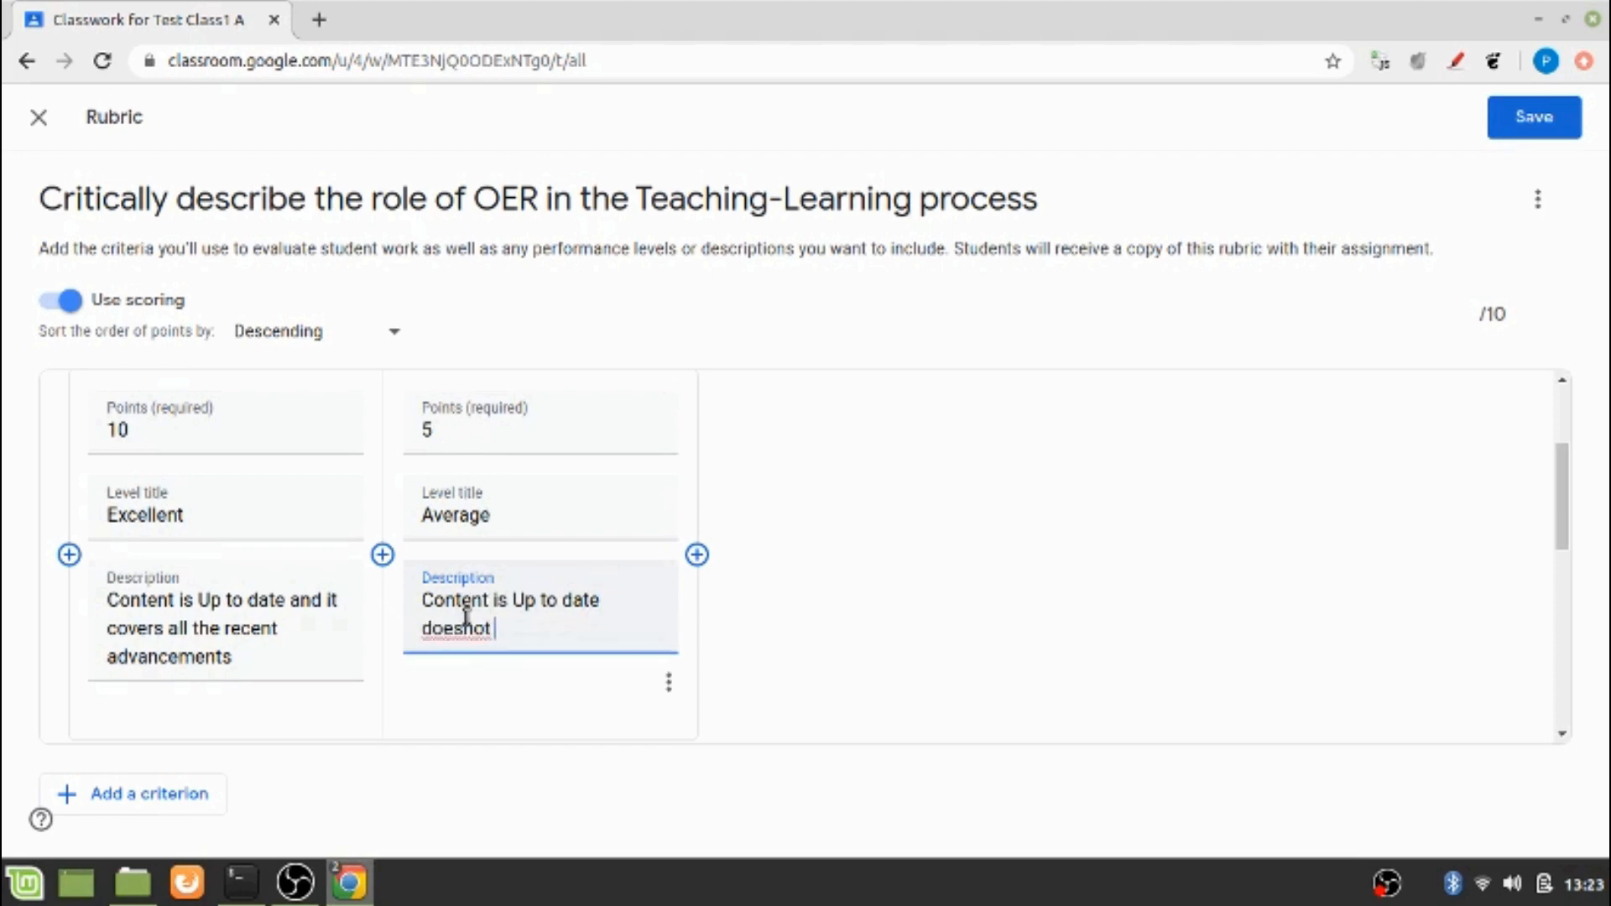
{"action": "left_click", "coordinate": [467, 629]}
{"action": "type", "text": "include"}
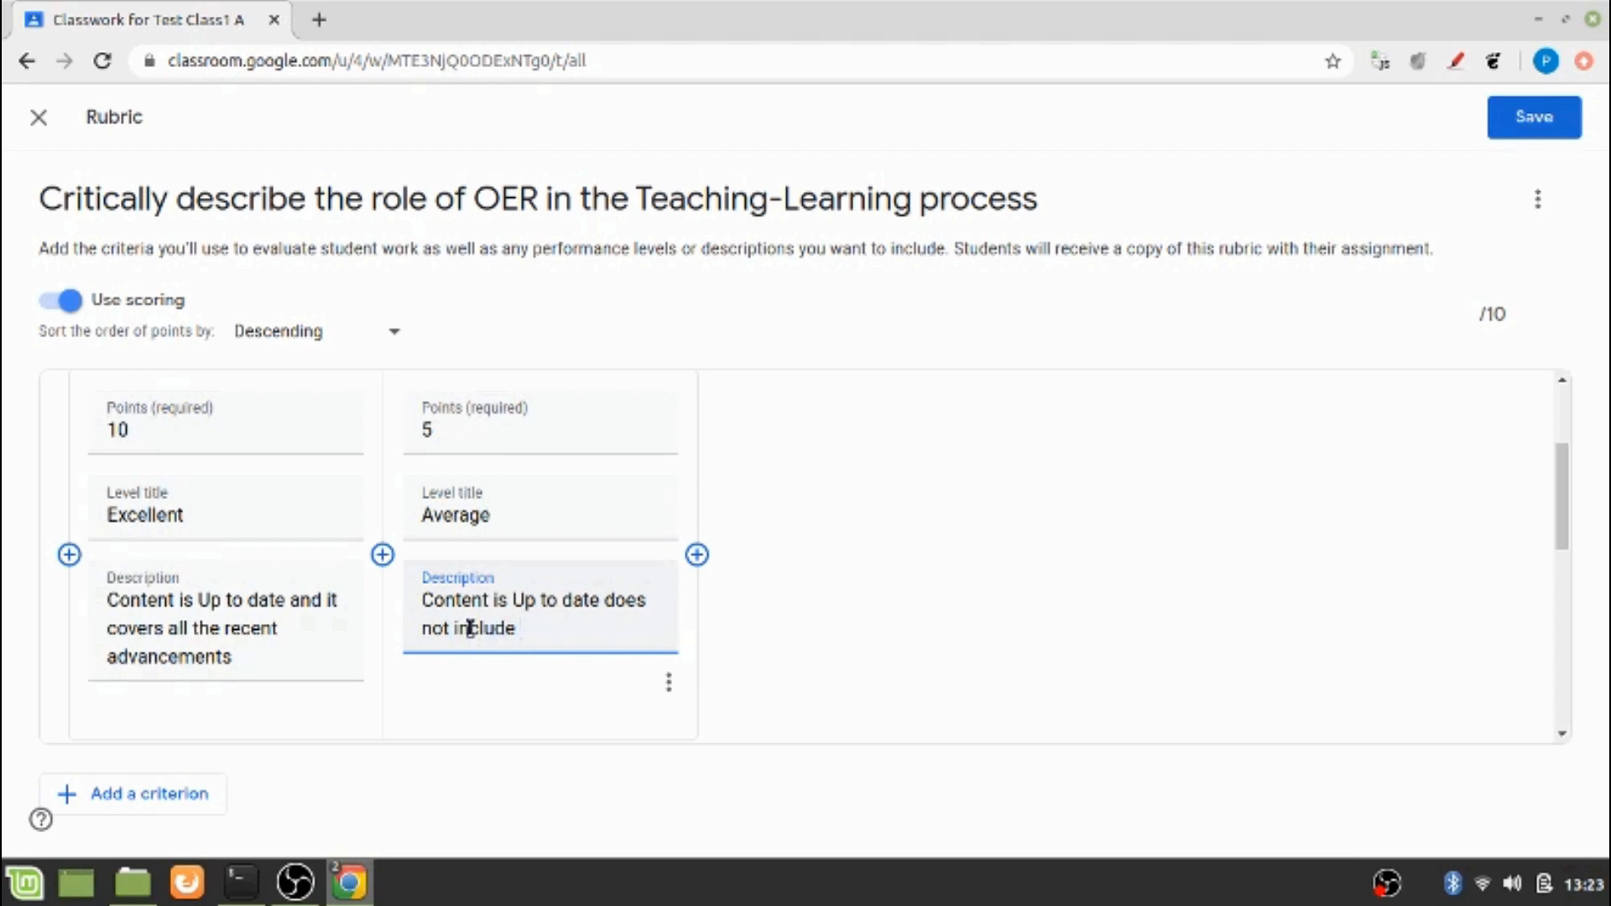
{"action": "type", "text": " recent adv"}
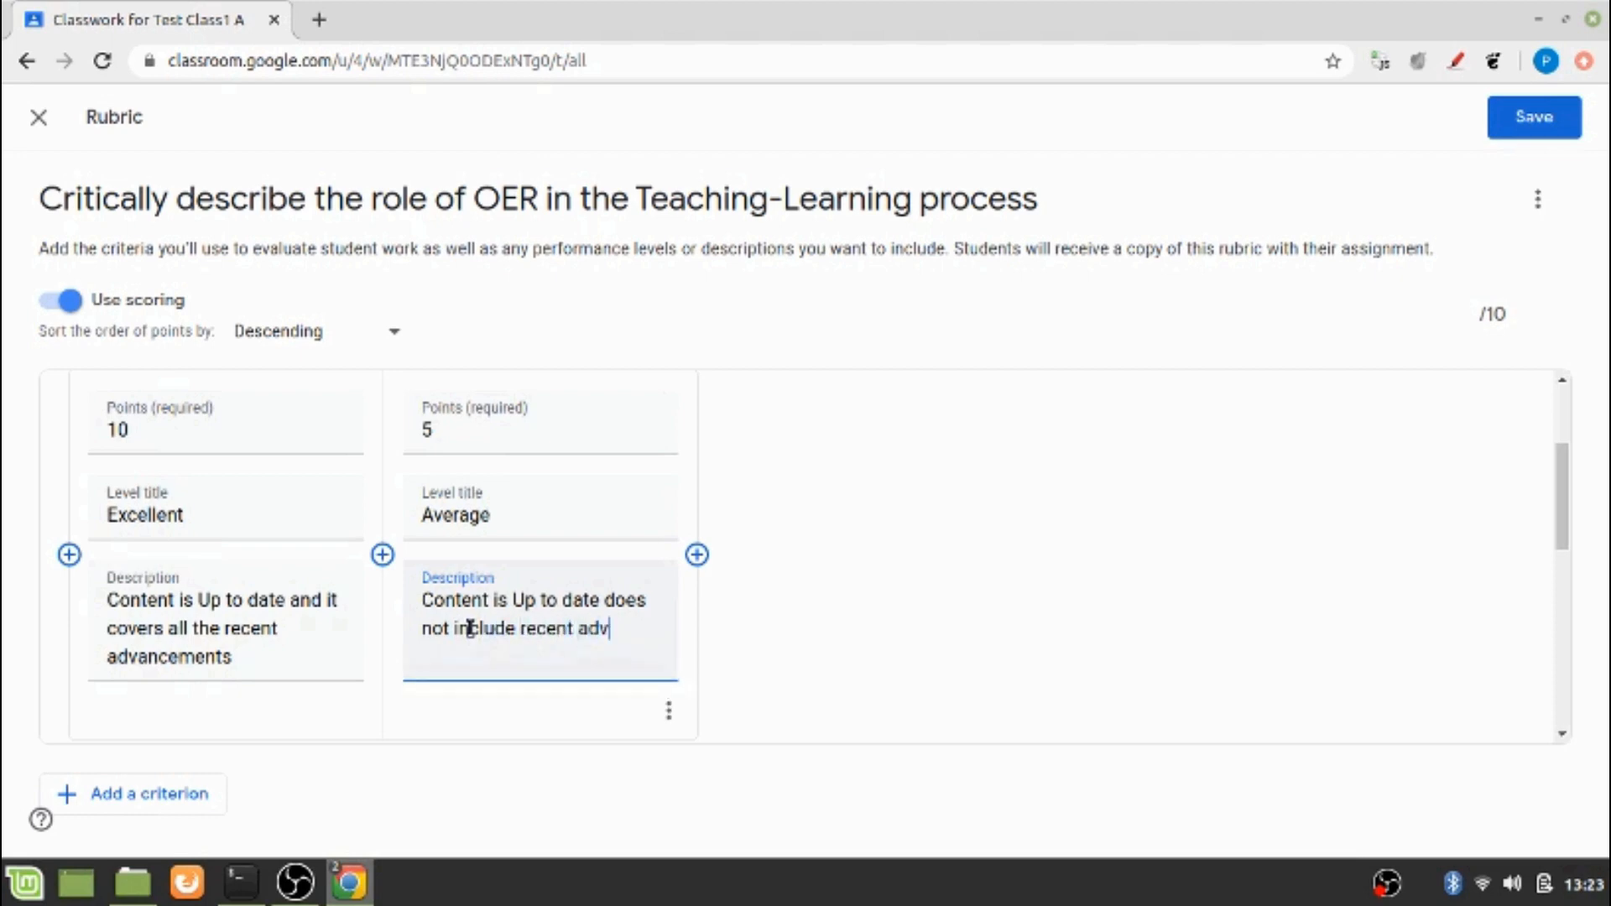
{"action": "type", "text": "ancements"}
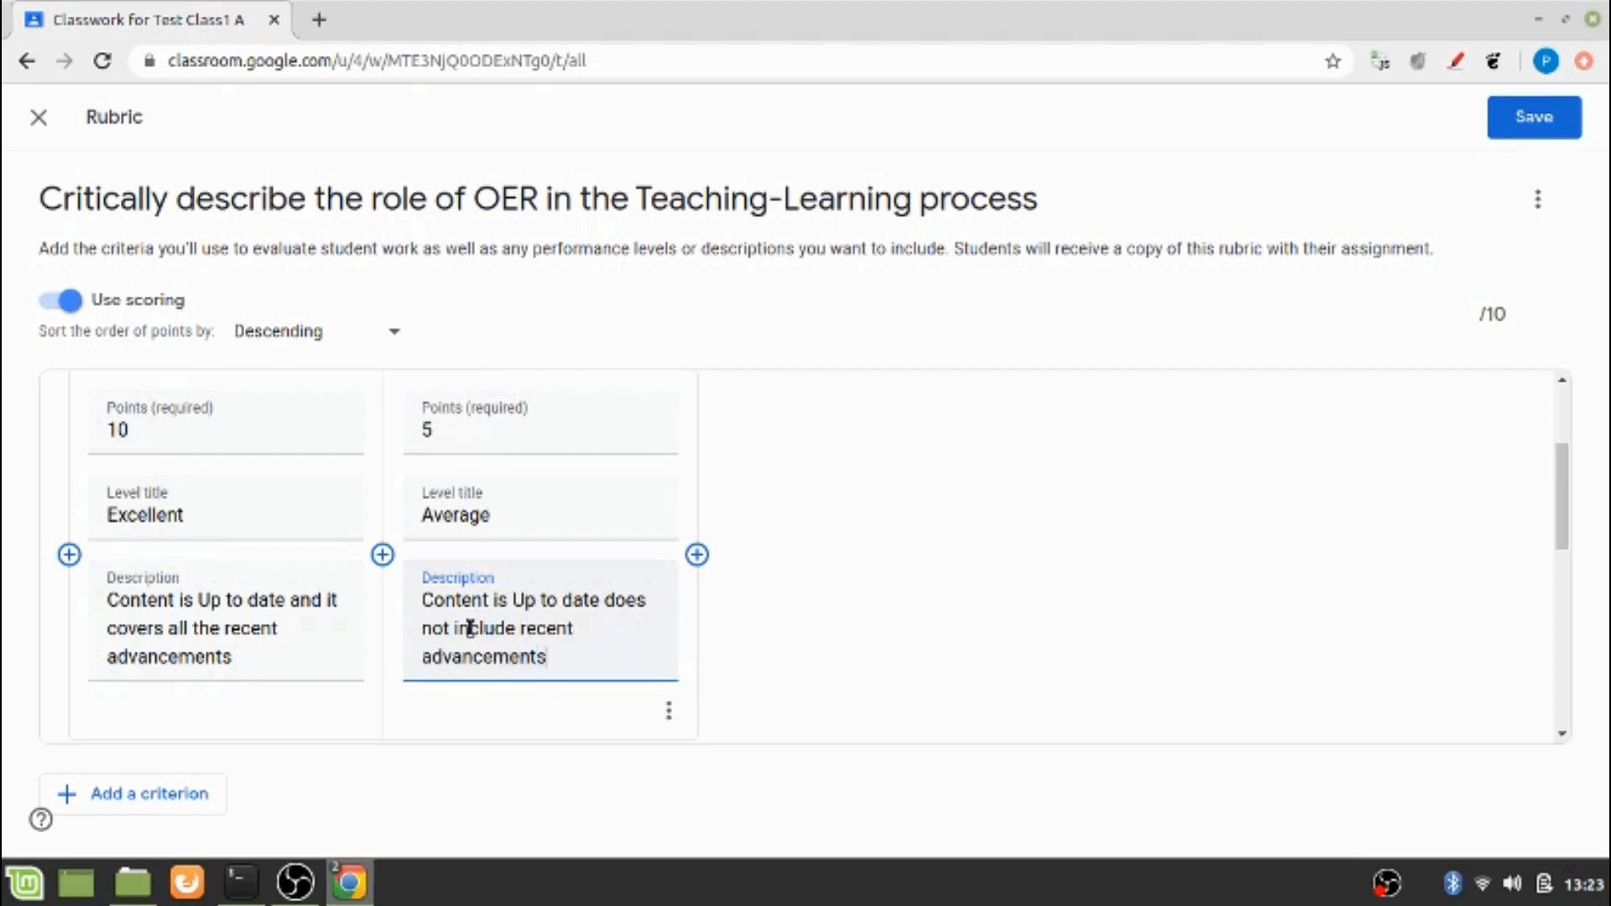
{"action": "left_click", "coordinate": [860, 617]}
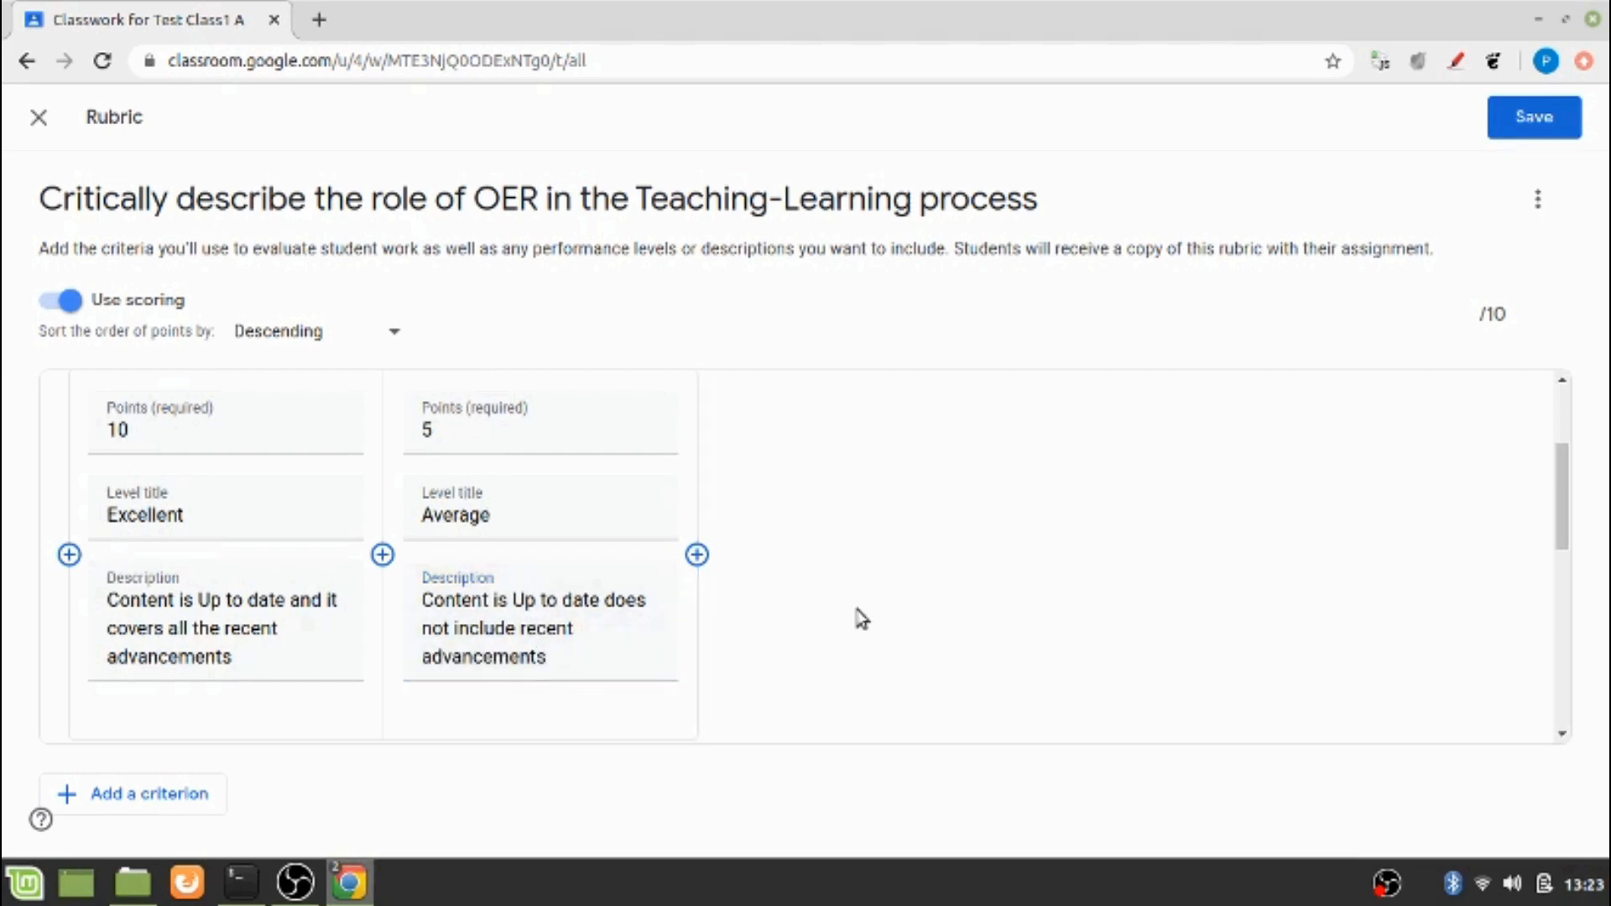
Step: Add a third level after Average in the Content Input criterion, worth 2 points and titled "Poor"
{"action": "left_click", "coordinate": [697, 554]}
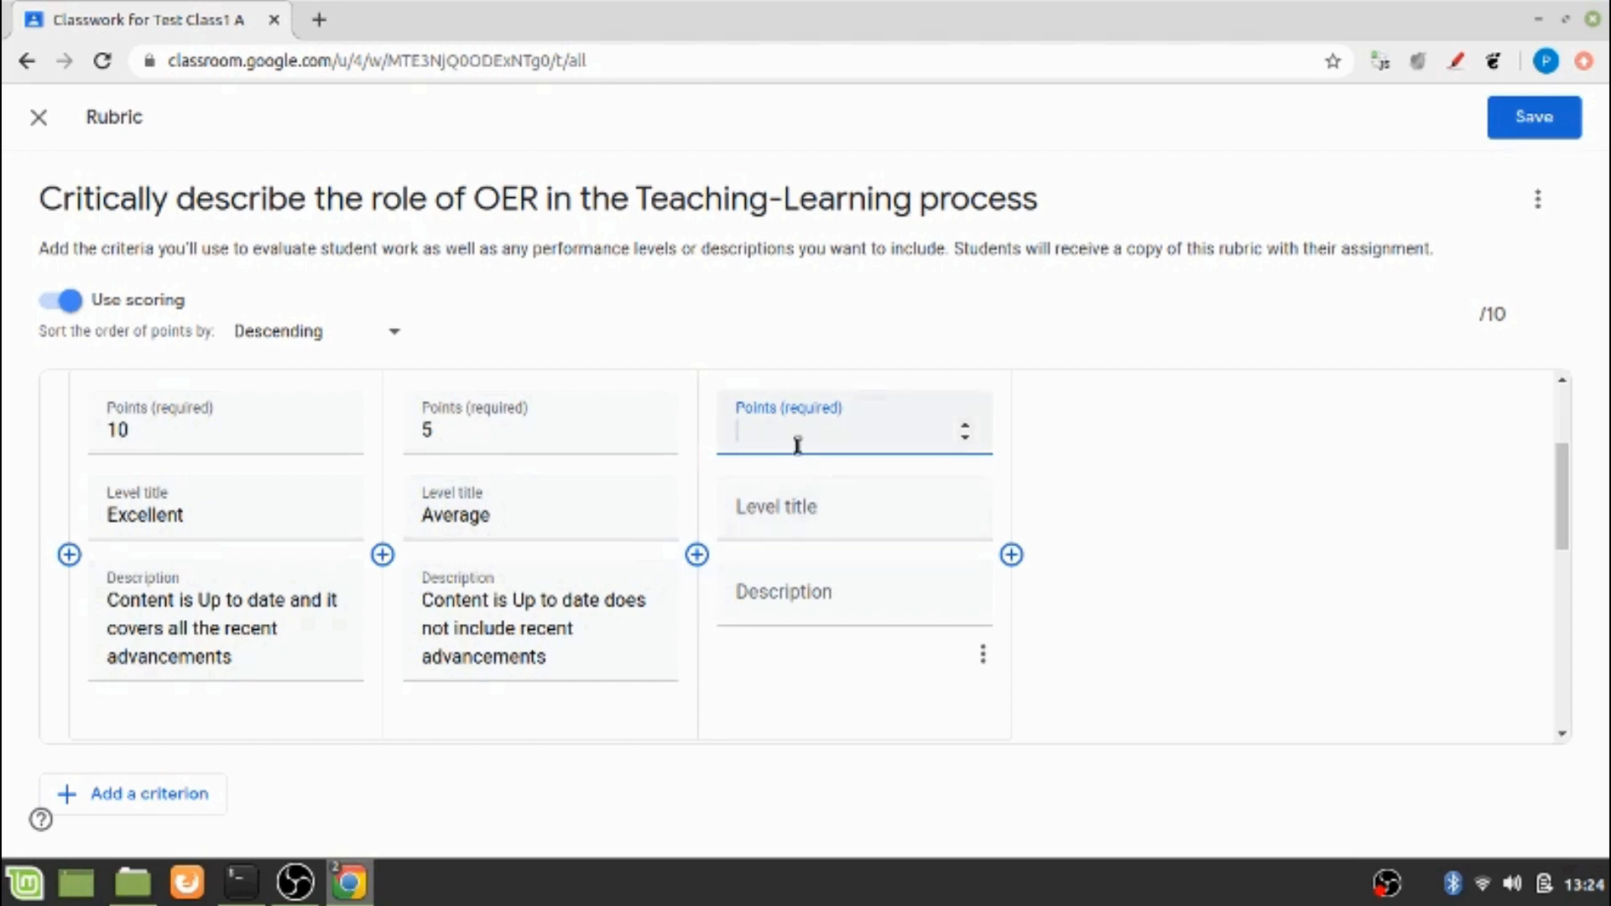
{"action": "type", "text": "2"}
{"action": "left_click", "coordinate": [793, 527]}
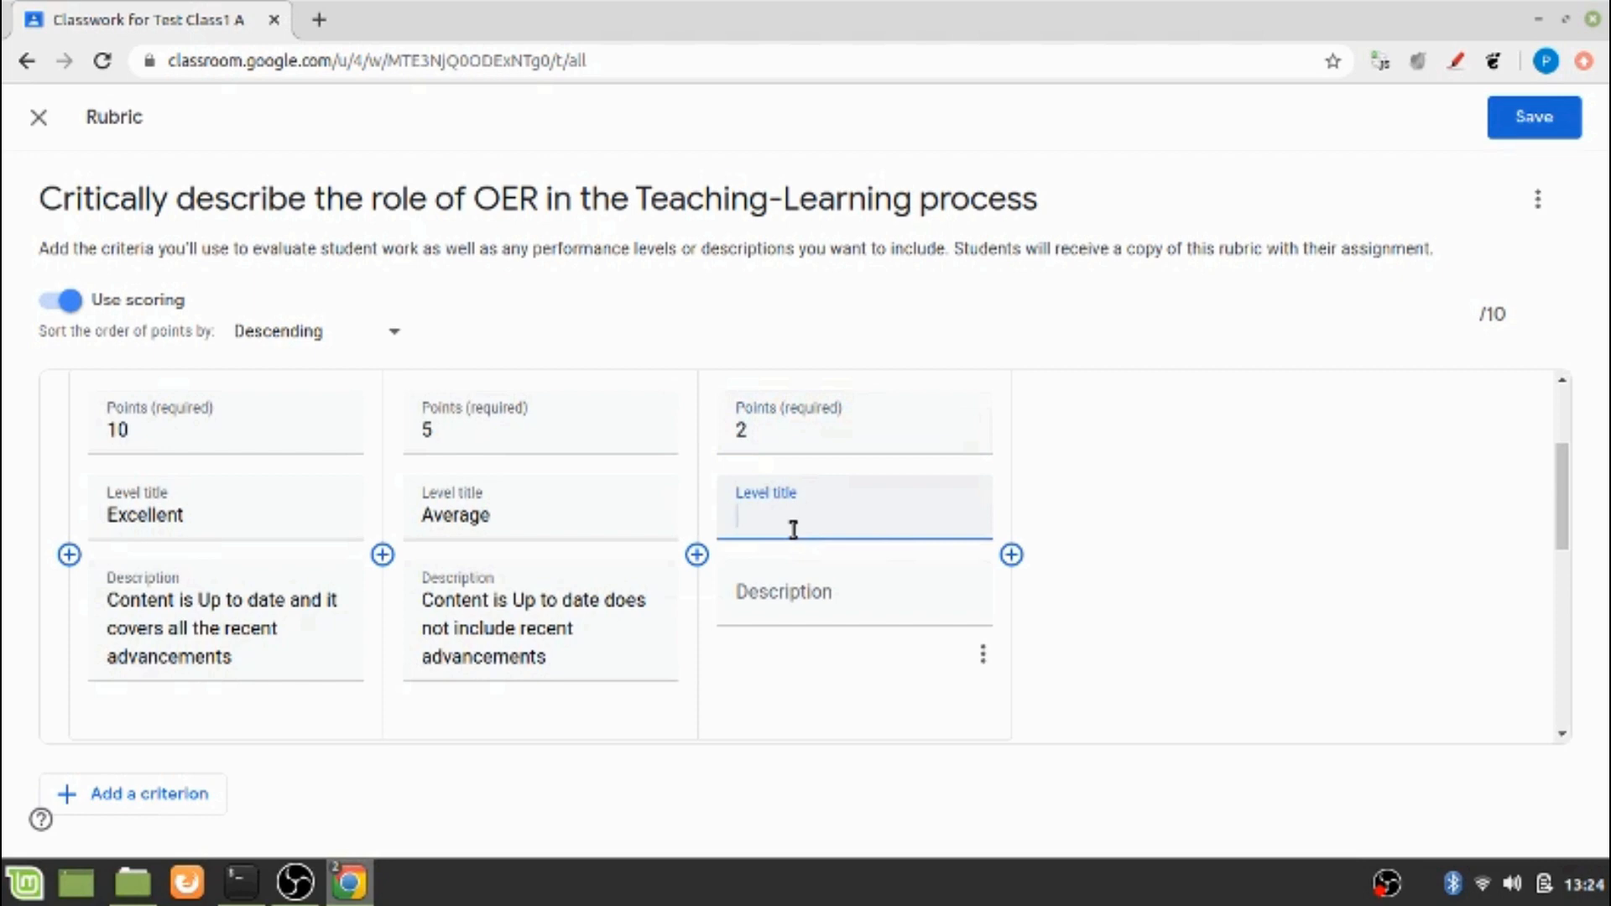
{"action": "type", "text": "Poor"}
Step: Describe the Poor level as "The content does not reflect the role of OER in TL process"
{"action": "left_click", "coordinate": [769, 589]}
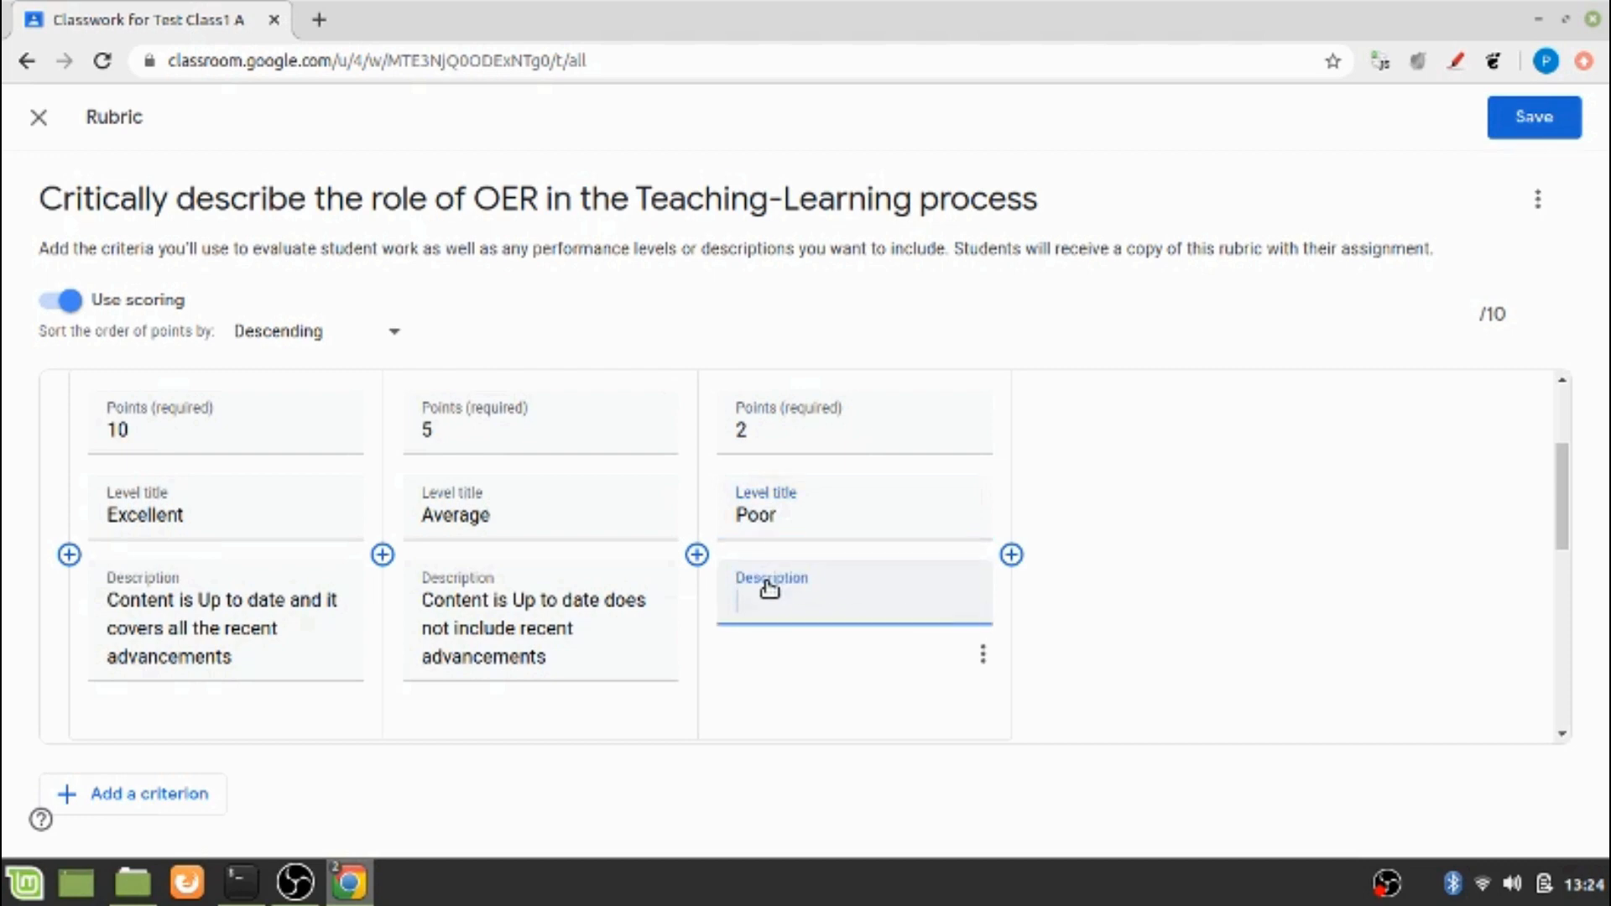
{"action": "type", "text": "The content "}
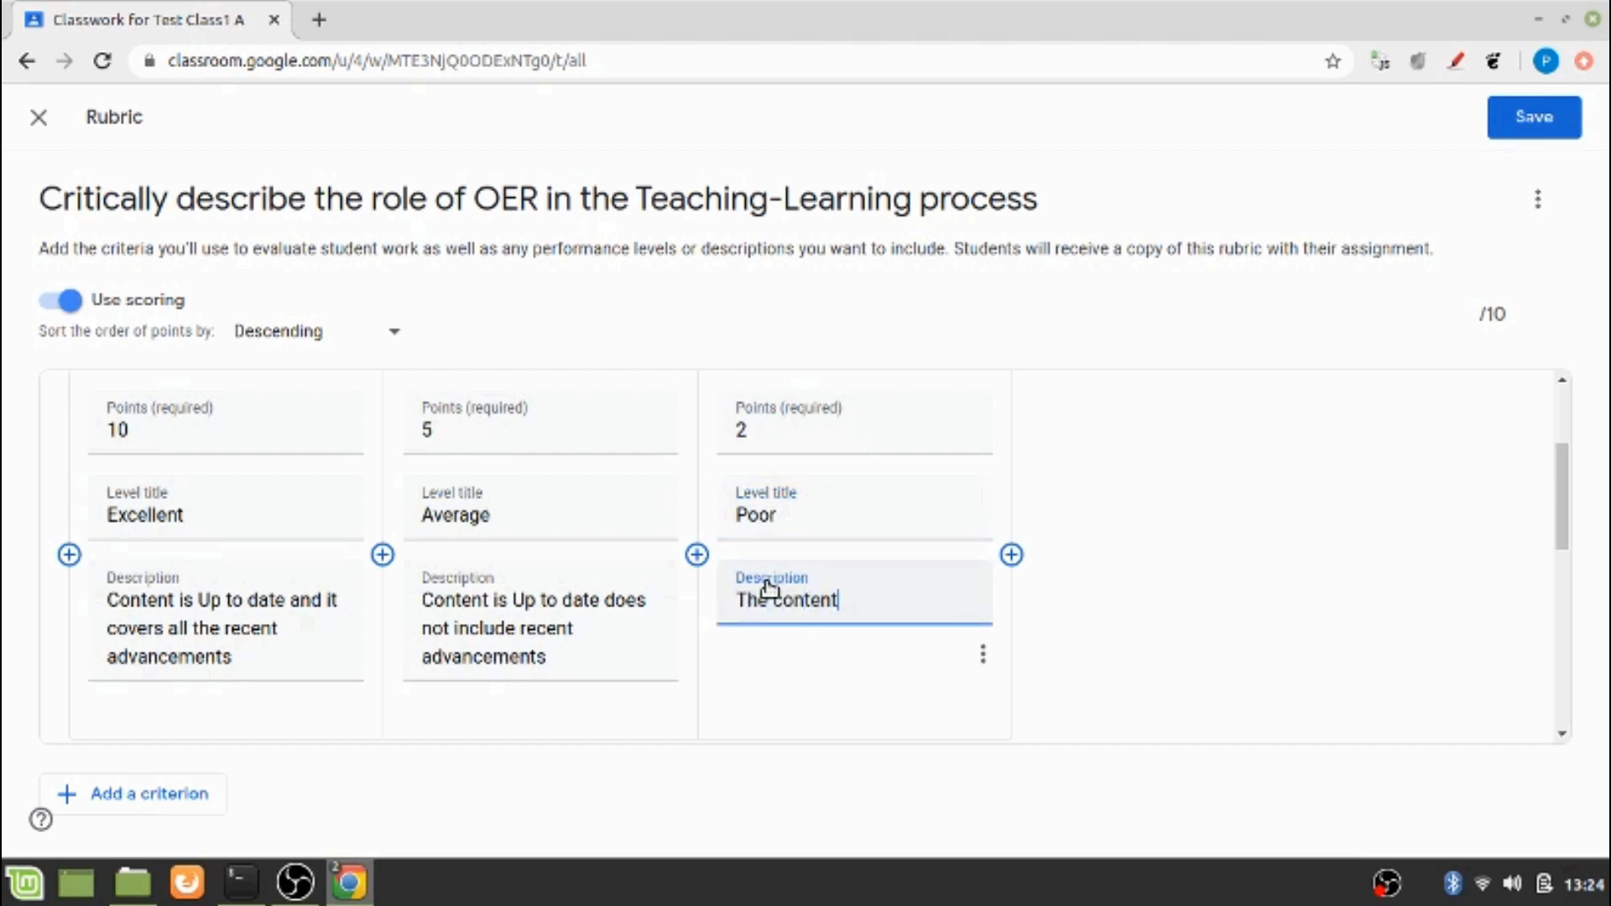
{"action": "type", "text": "doesn'"}
{"action": "key", "text": "BackSpace"}
{"action": "key", "text": "BackSpace"}
{"action": "type", "text": "s not reflect the "}
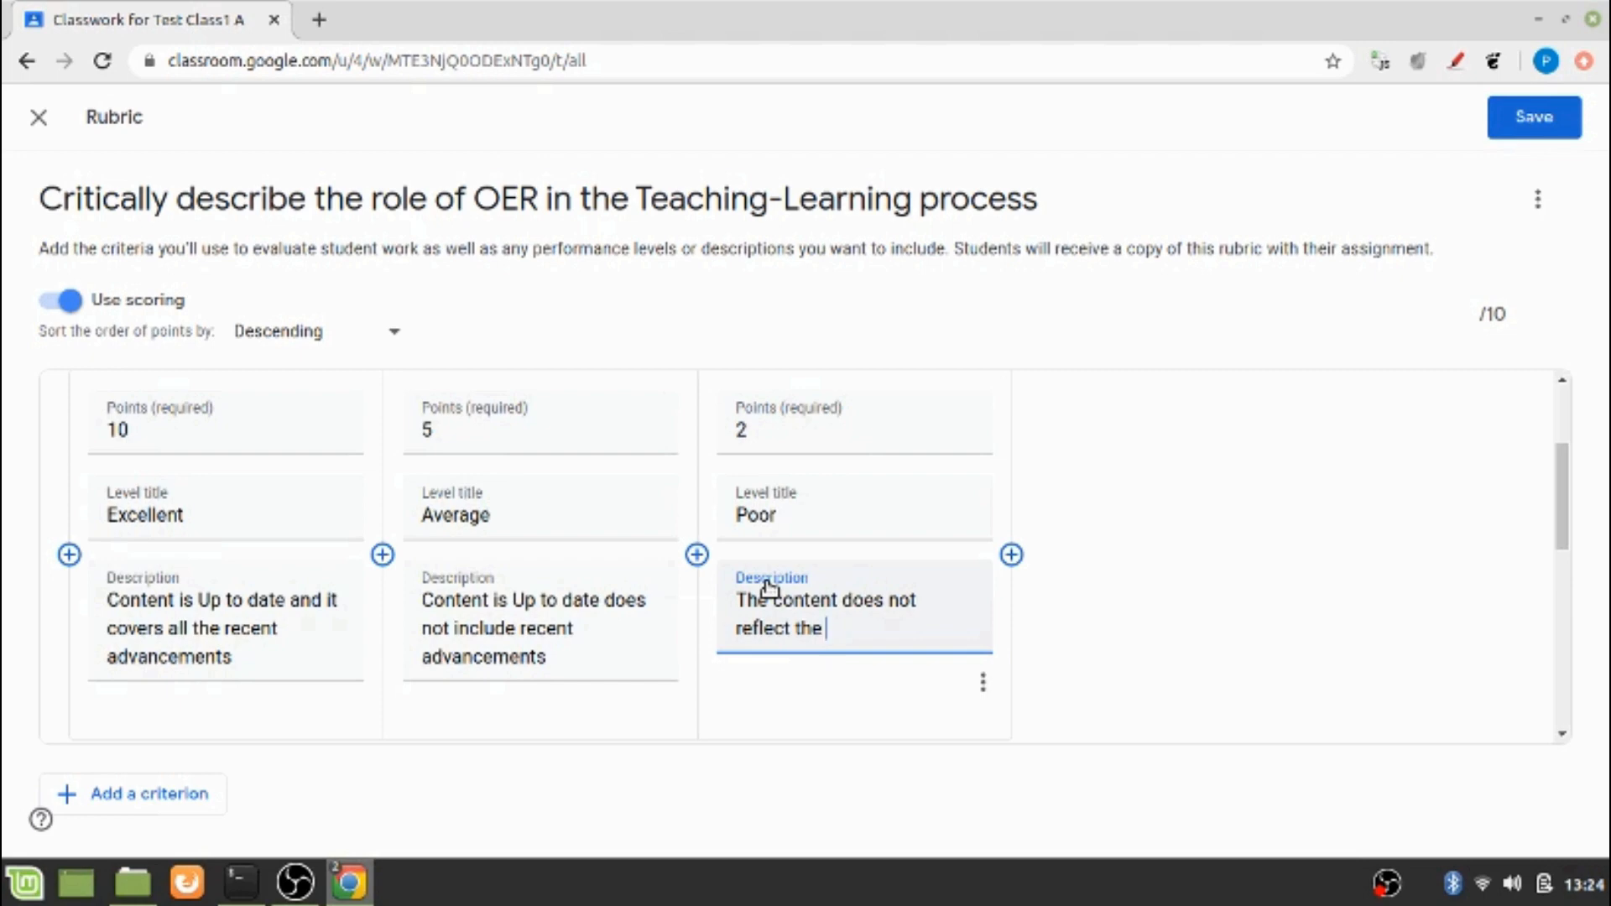
{"action": "type", "text": "role of OER i"}
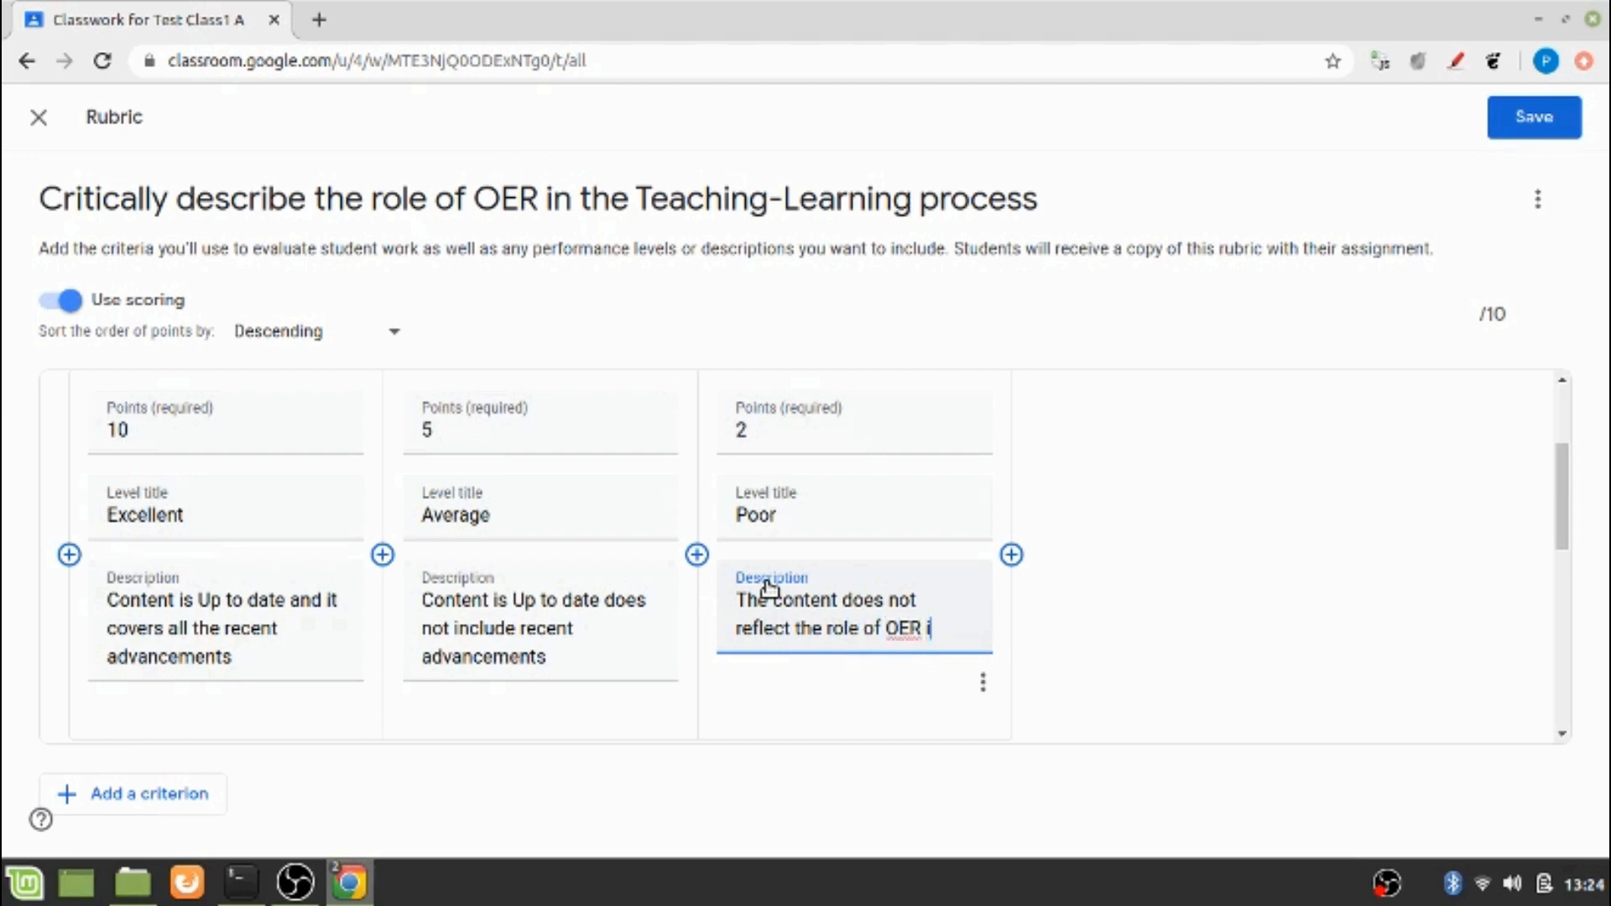
{"action": "type", "text": "n T"}
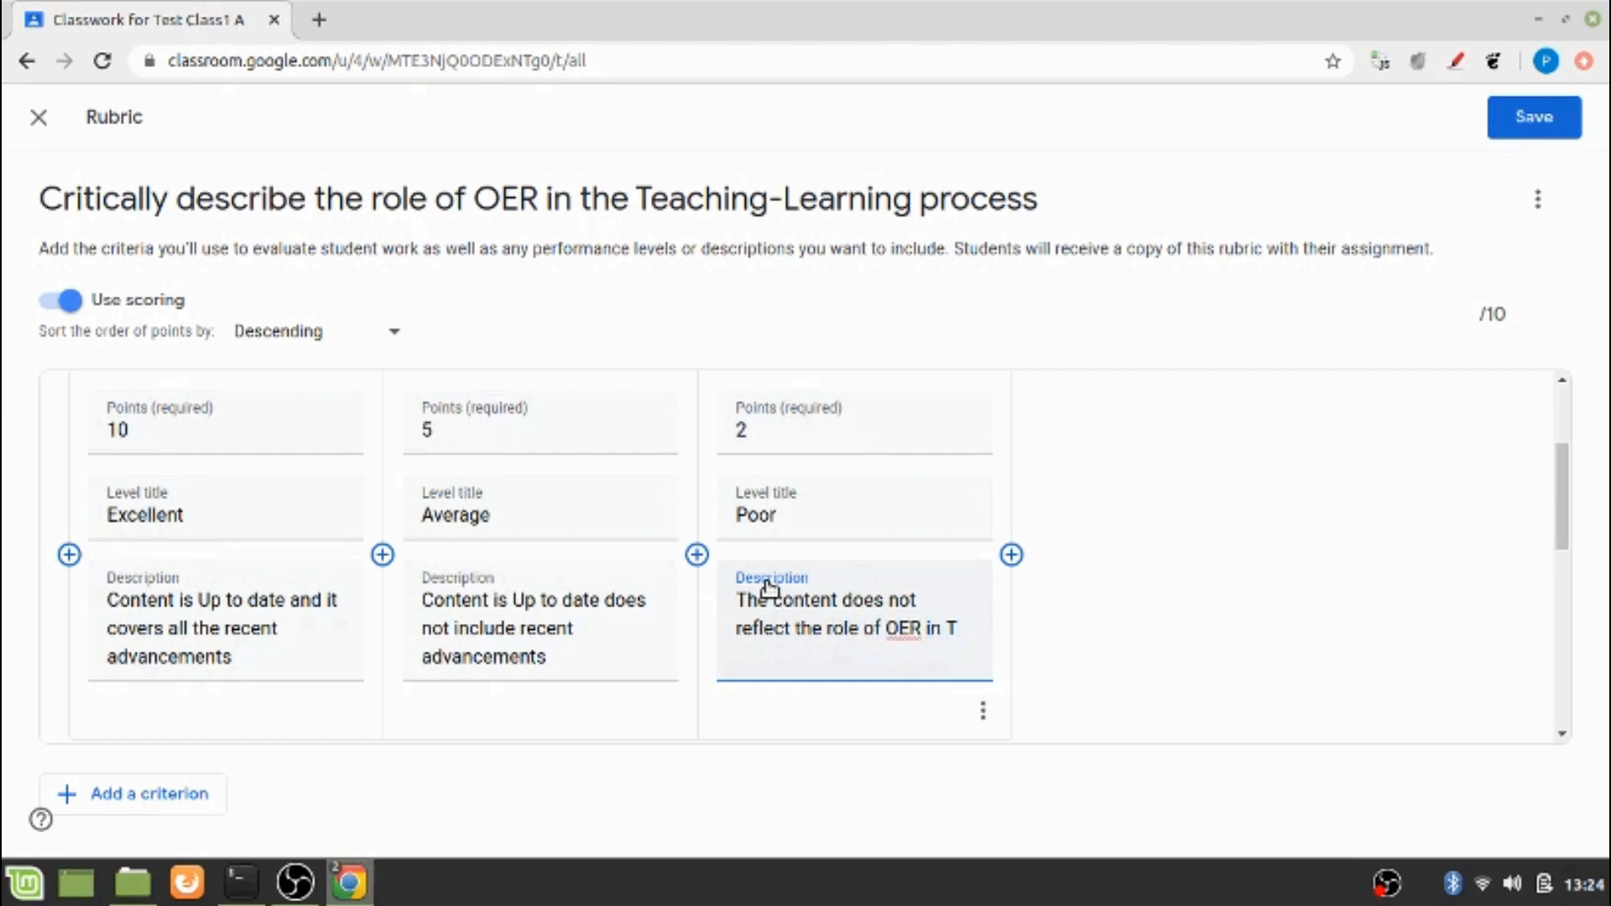
{"action": "type", "text": "L process"}
Step: Underline the Add a criterion option in red below the rubric, and close the annotation tool
{"action": "left_click", "coordinate": [1562, 524]}
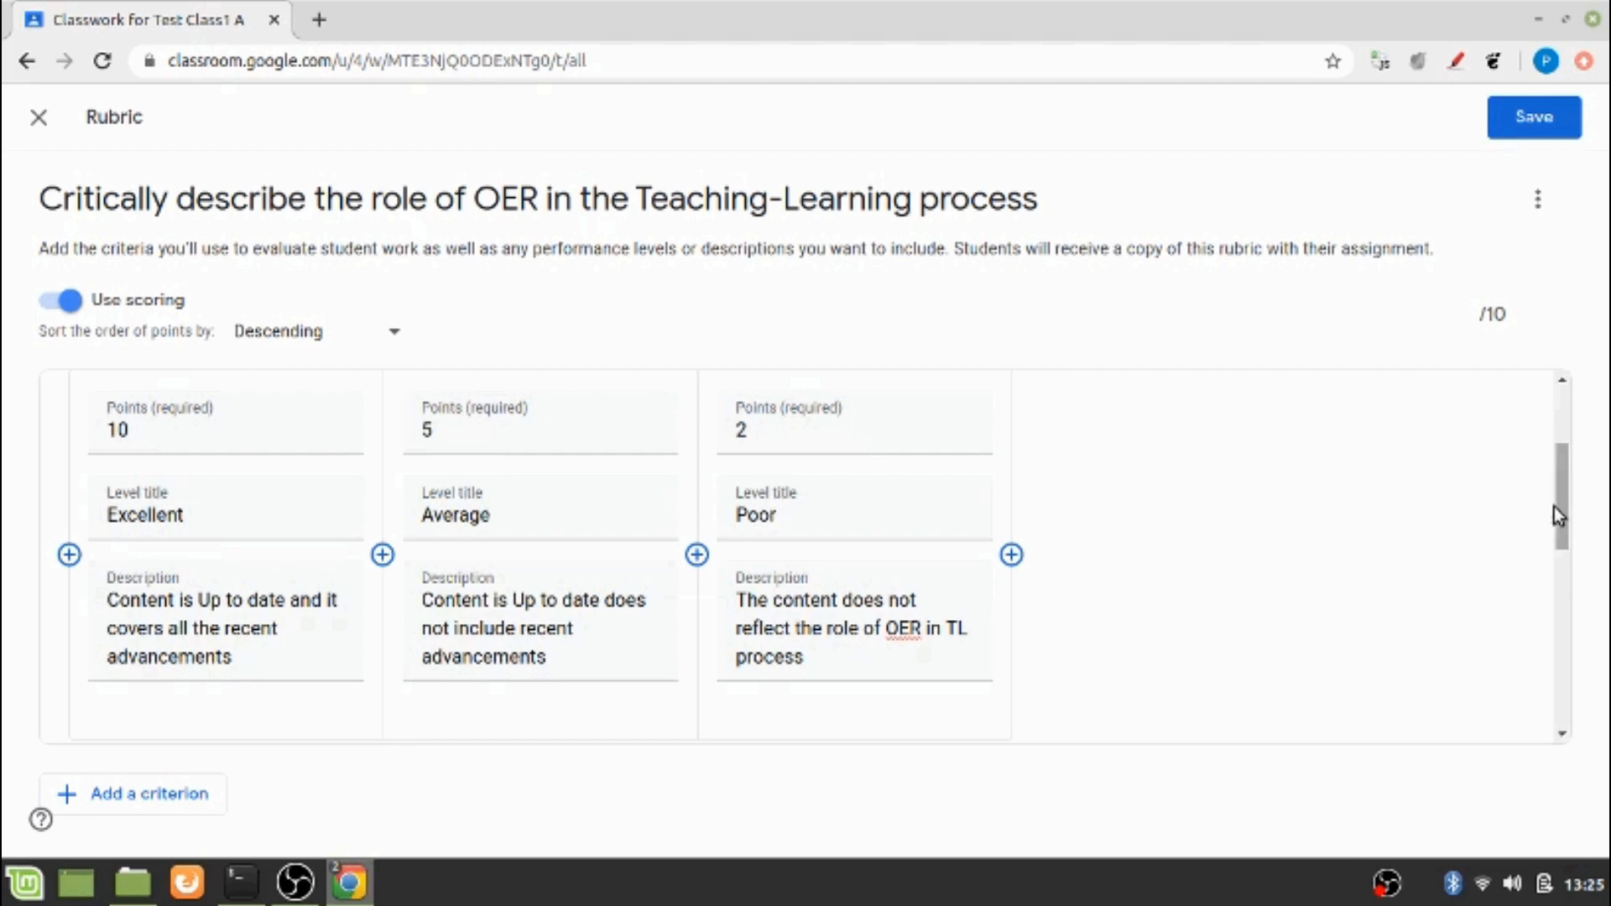
{"action": "left_click_drag", "start_coordinate": [1559, 508], "coordinate": [1563, 546]}
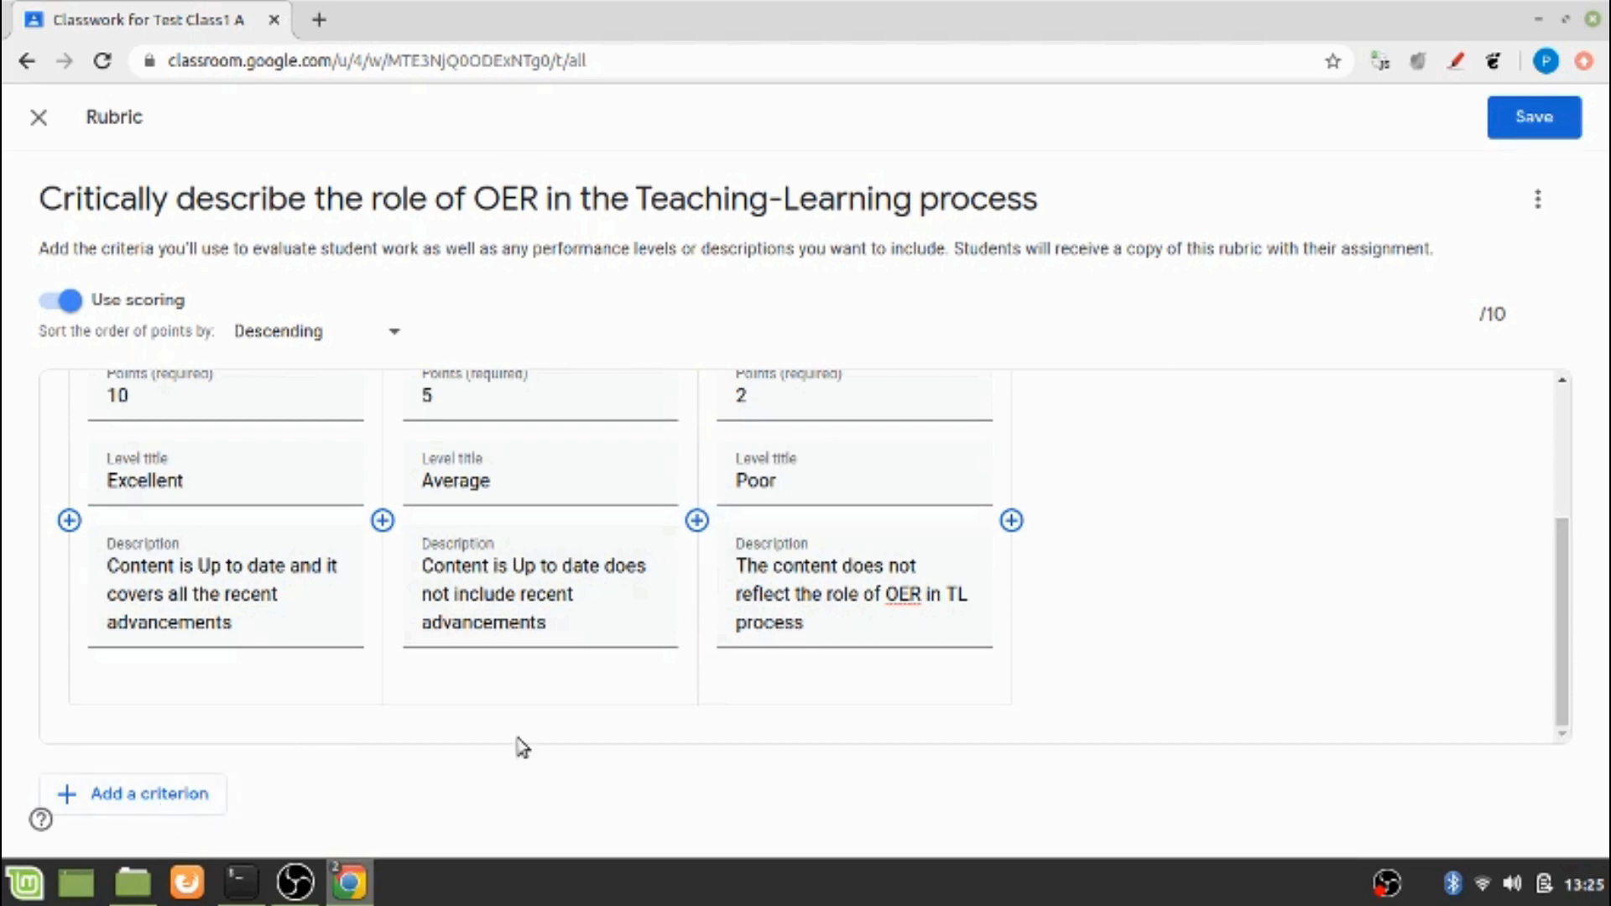
{"action": "left_click", "coordinate": [1456, 62]}
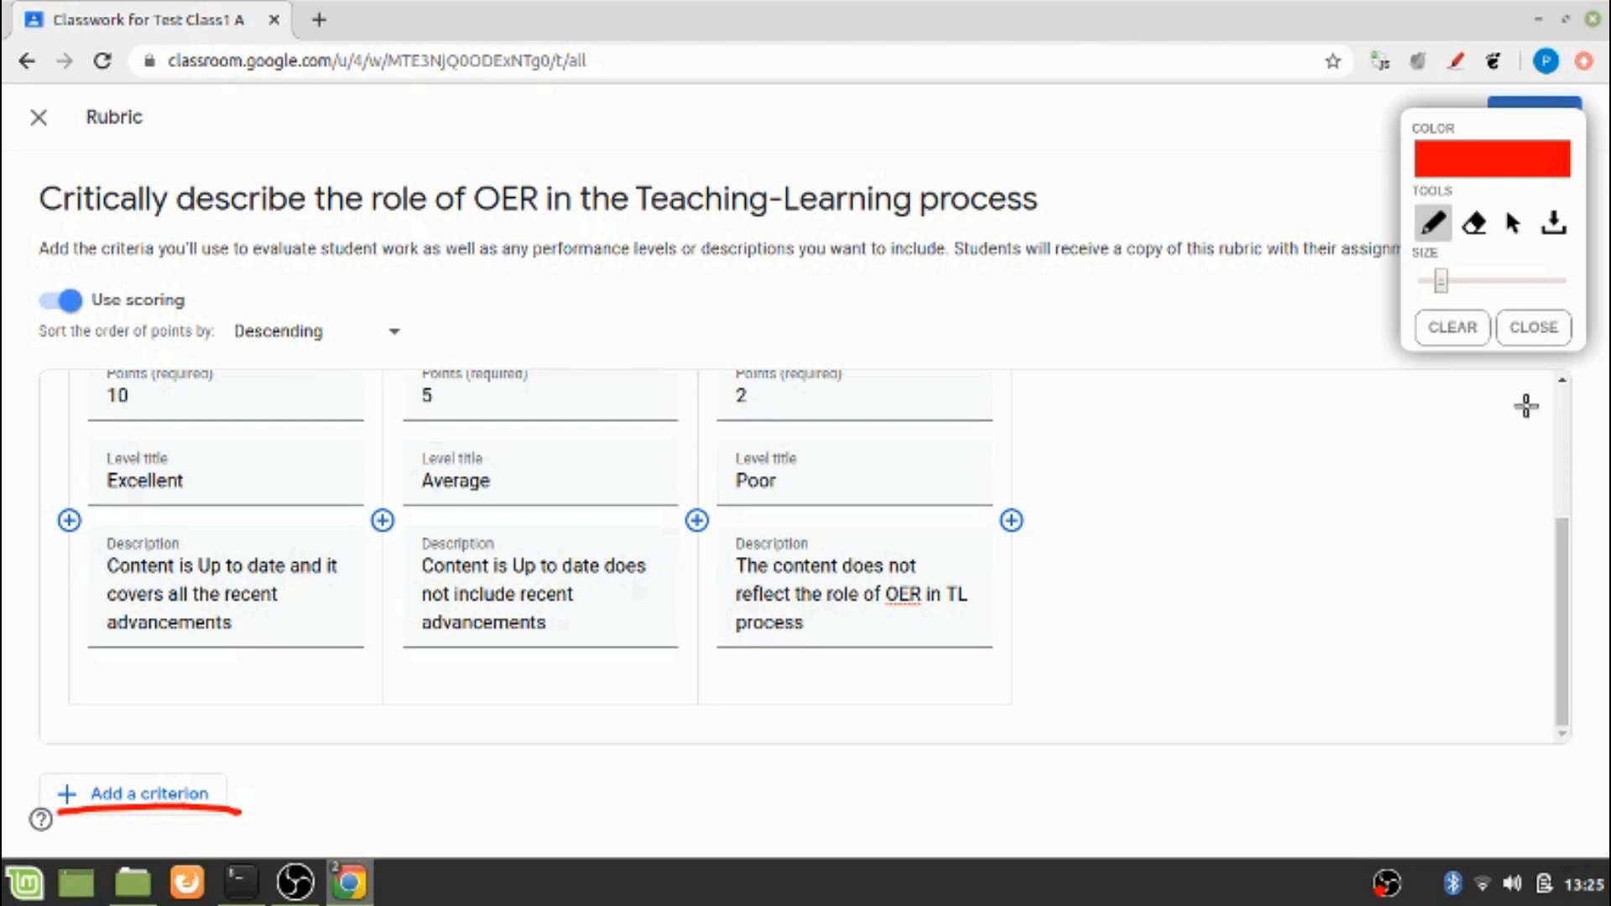
{"action": "left_click", "coordinate": [1528, 340]}
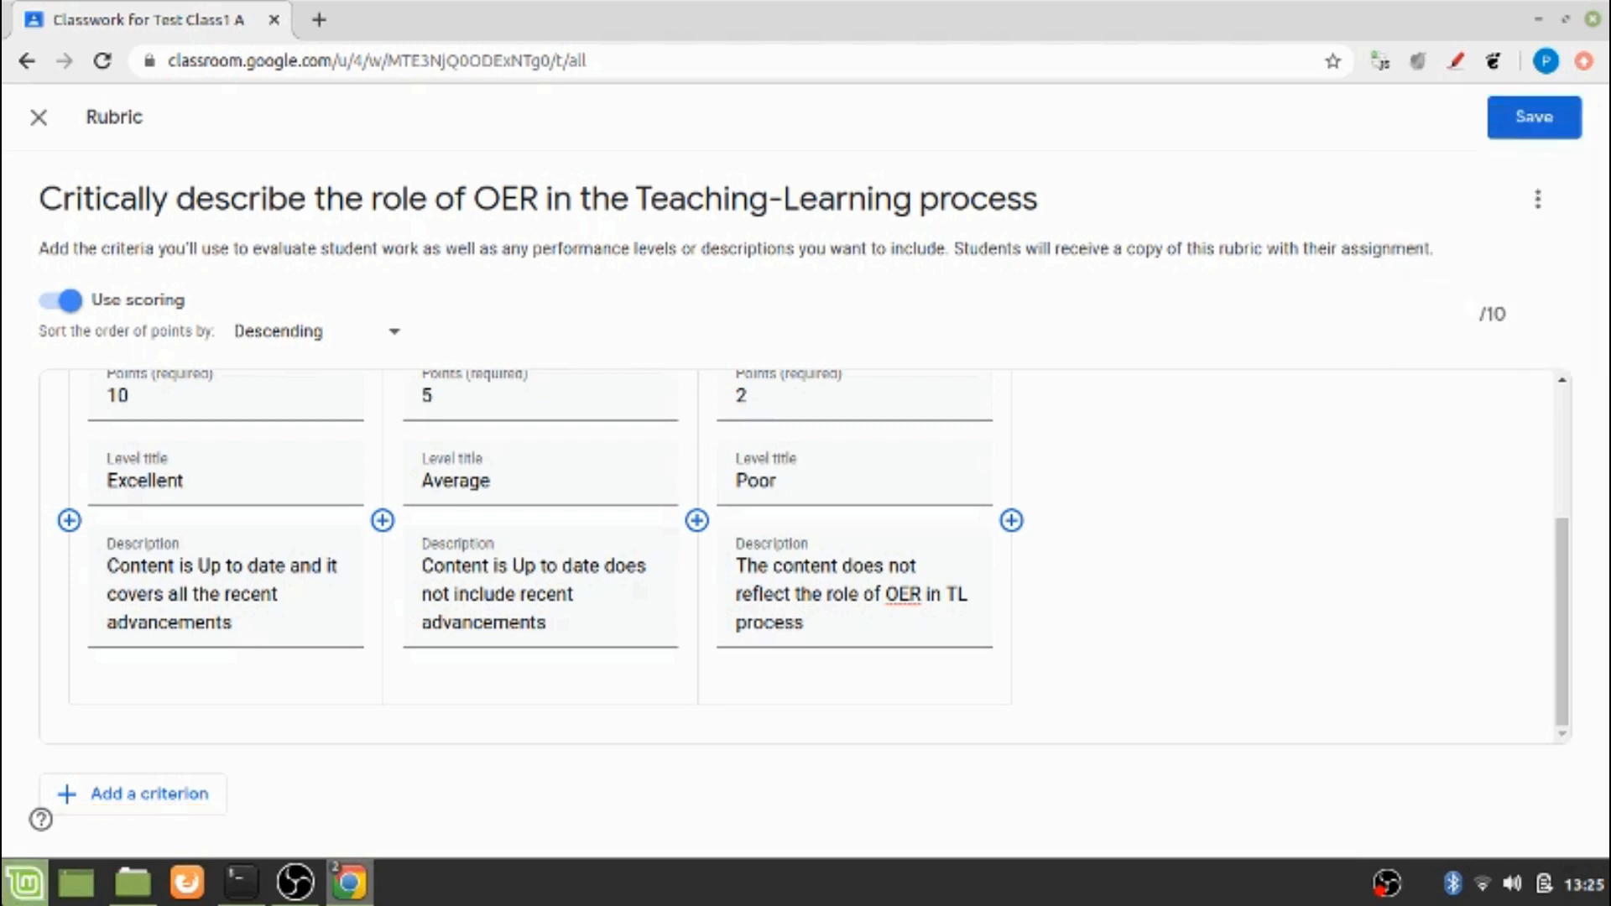
Step: Add a second criterion to the rubric and title it "Content Structure"
{"action": "left_click", "coordinate": [174, 802]}
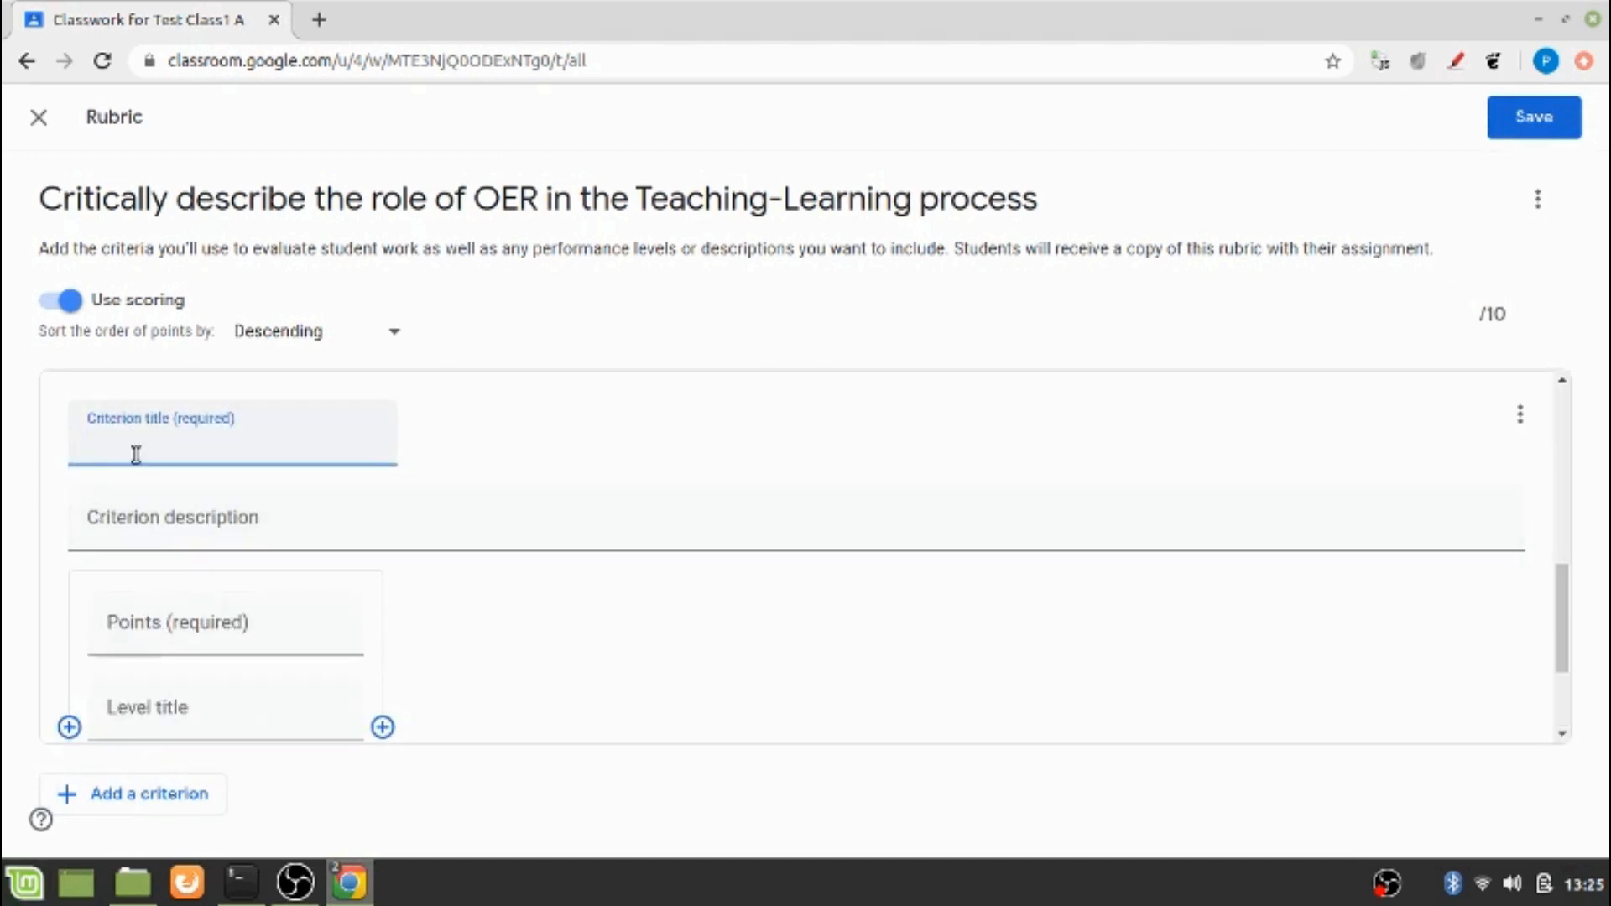
{"action": "type", "text": "Content Structure"}
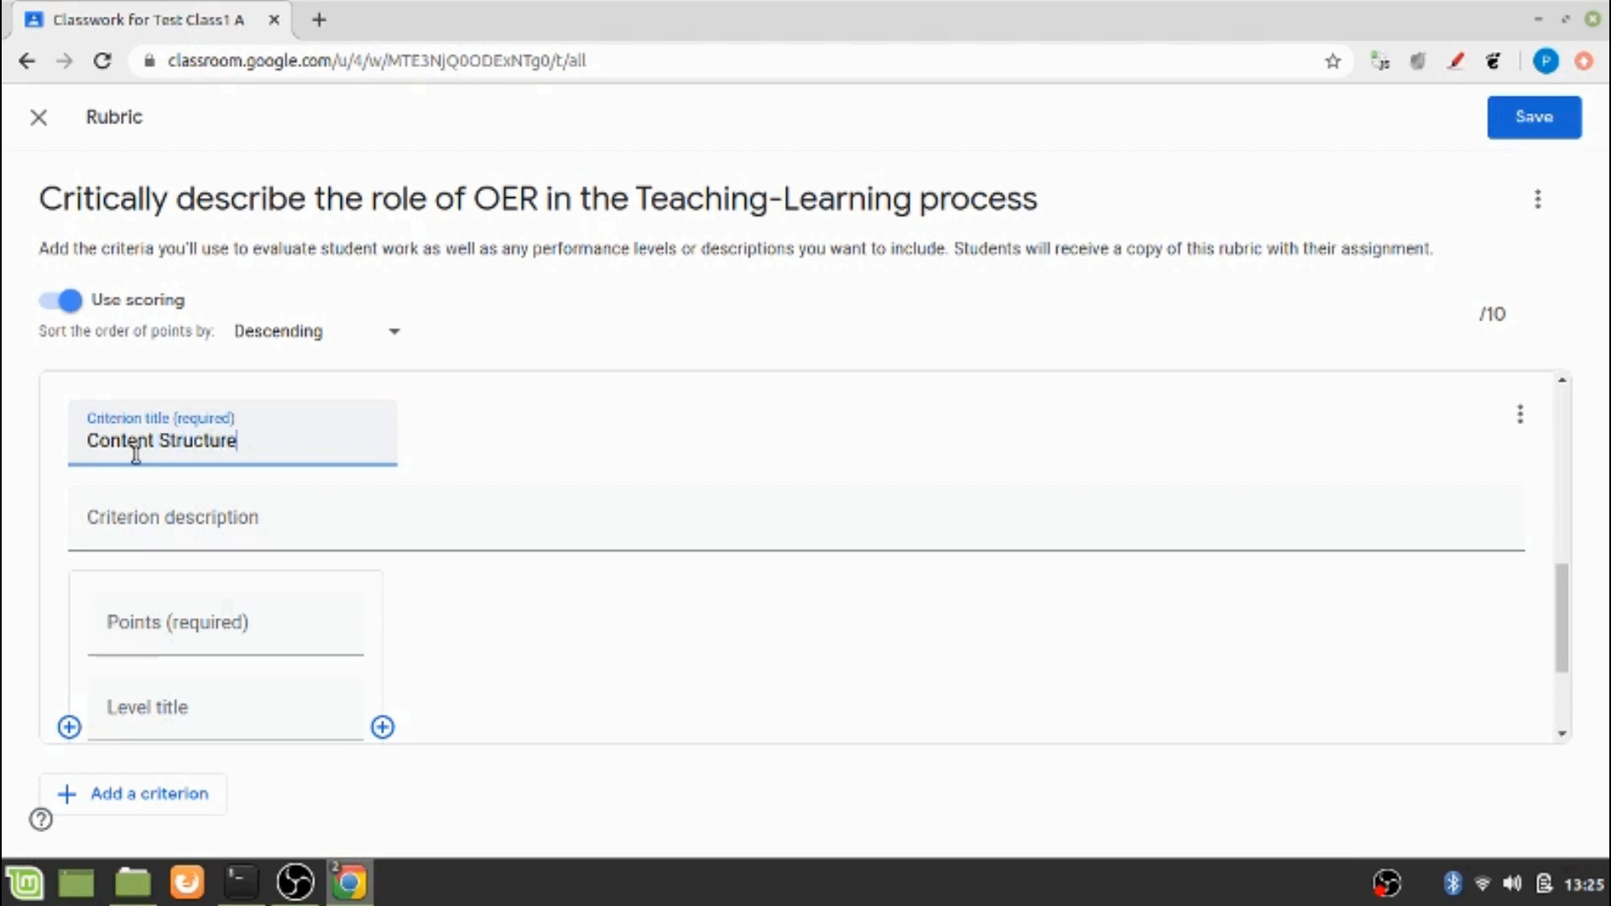
Step: Give the first level of the Content Structure criterion 8 points and the title "Excellent"
{"action": "left_click", "coordinate": [154, 621]}
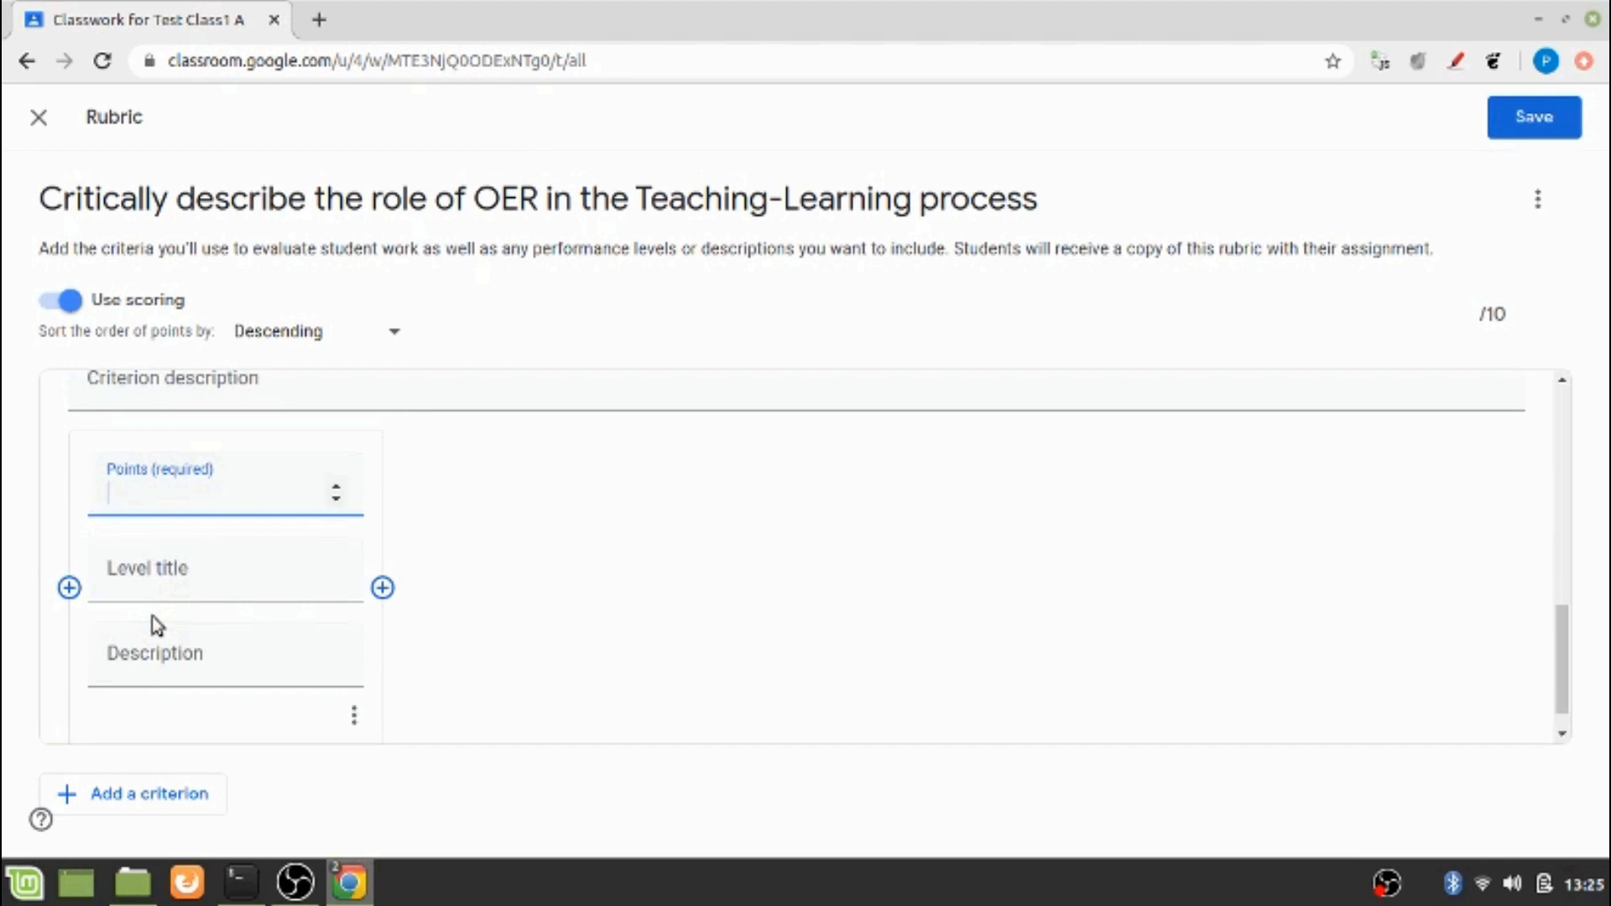
{"action": "type", "text": "8"}
{"action": "left_click", "coordinate": [139, 568]}
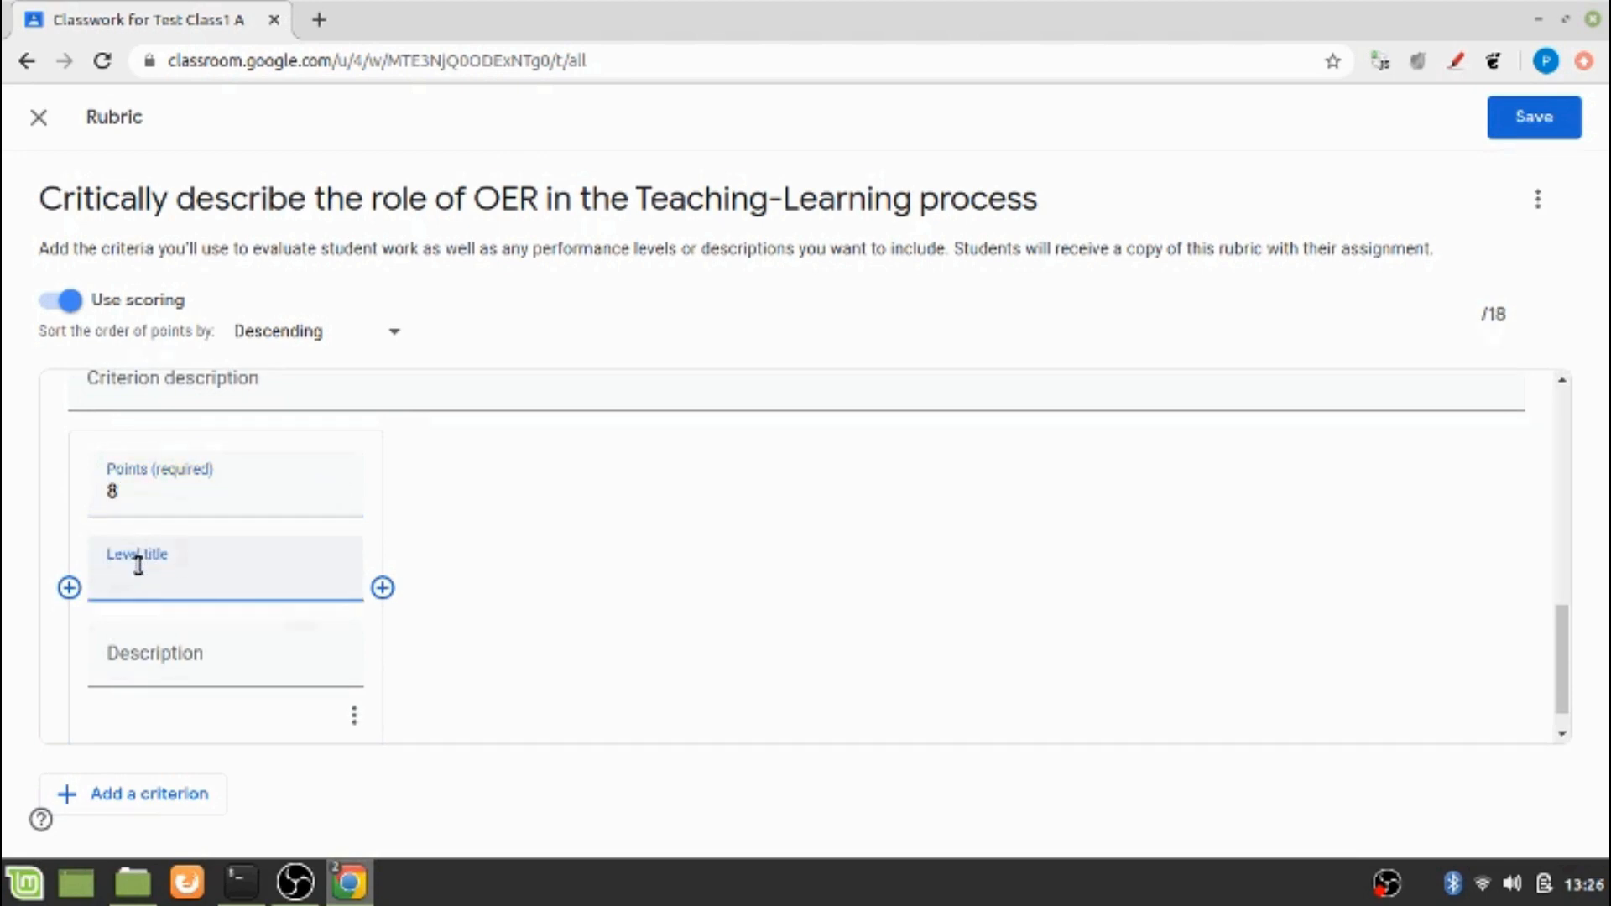
{"action": "type", "text": "Excellent"}
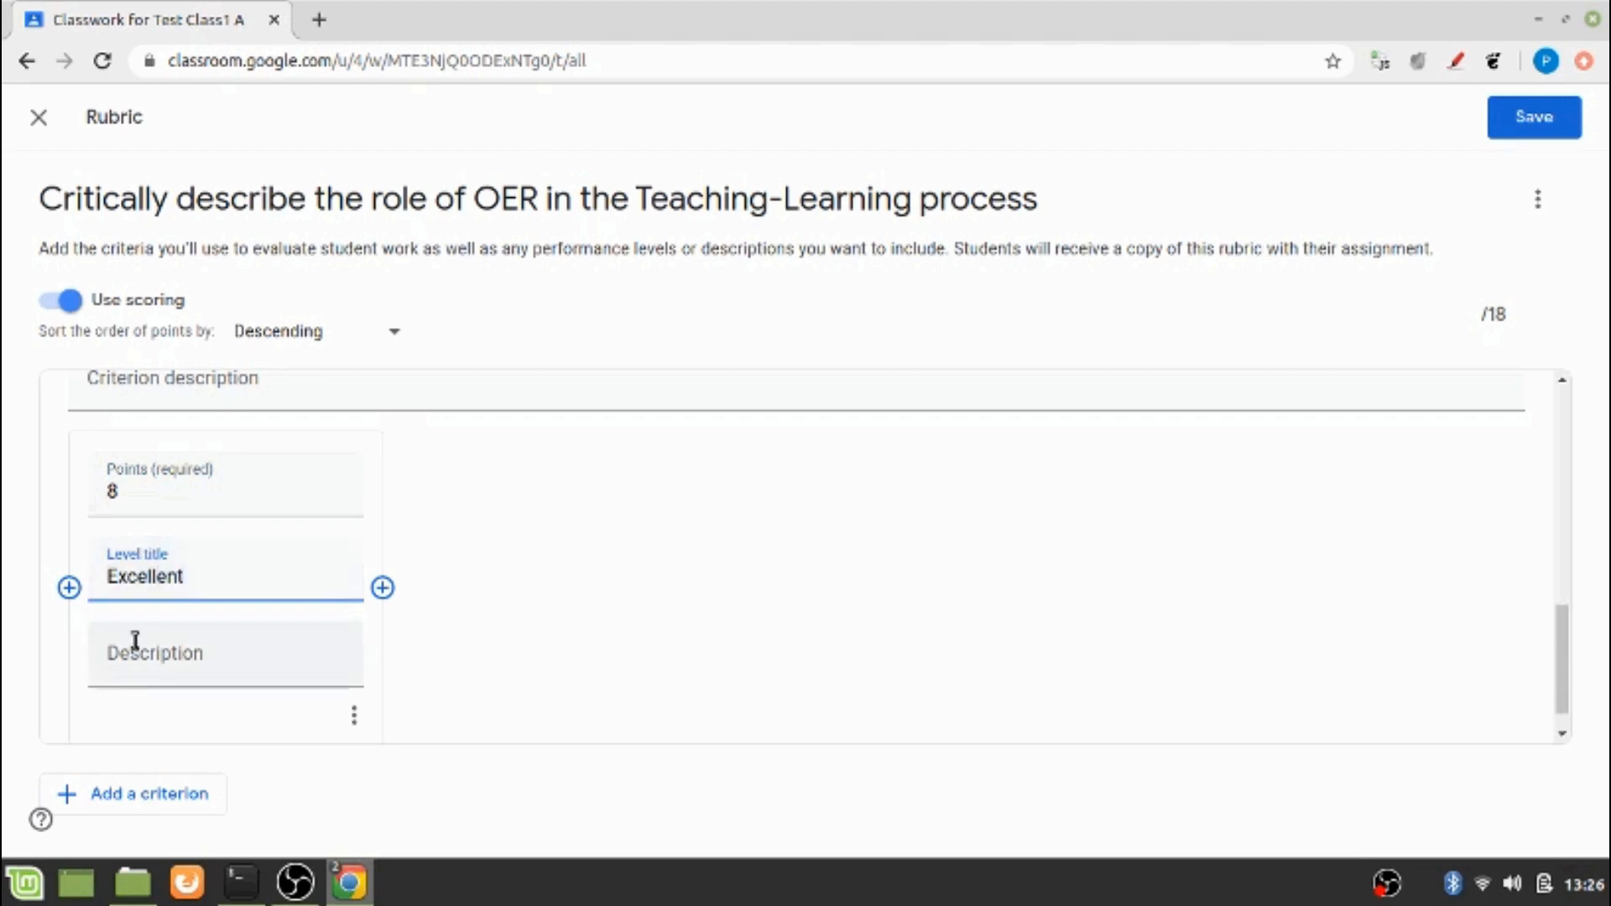
Step: Describe the Excellent level of Content Structure as "Content is very well structured"
{"action": "left_click", "coordinate": [139, 649]}
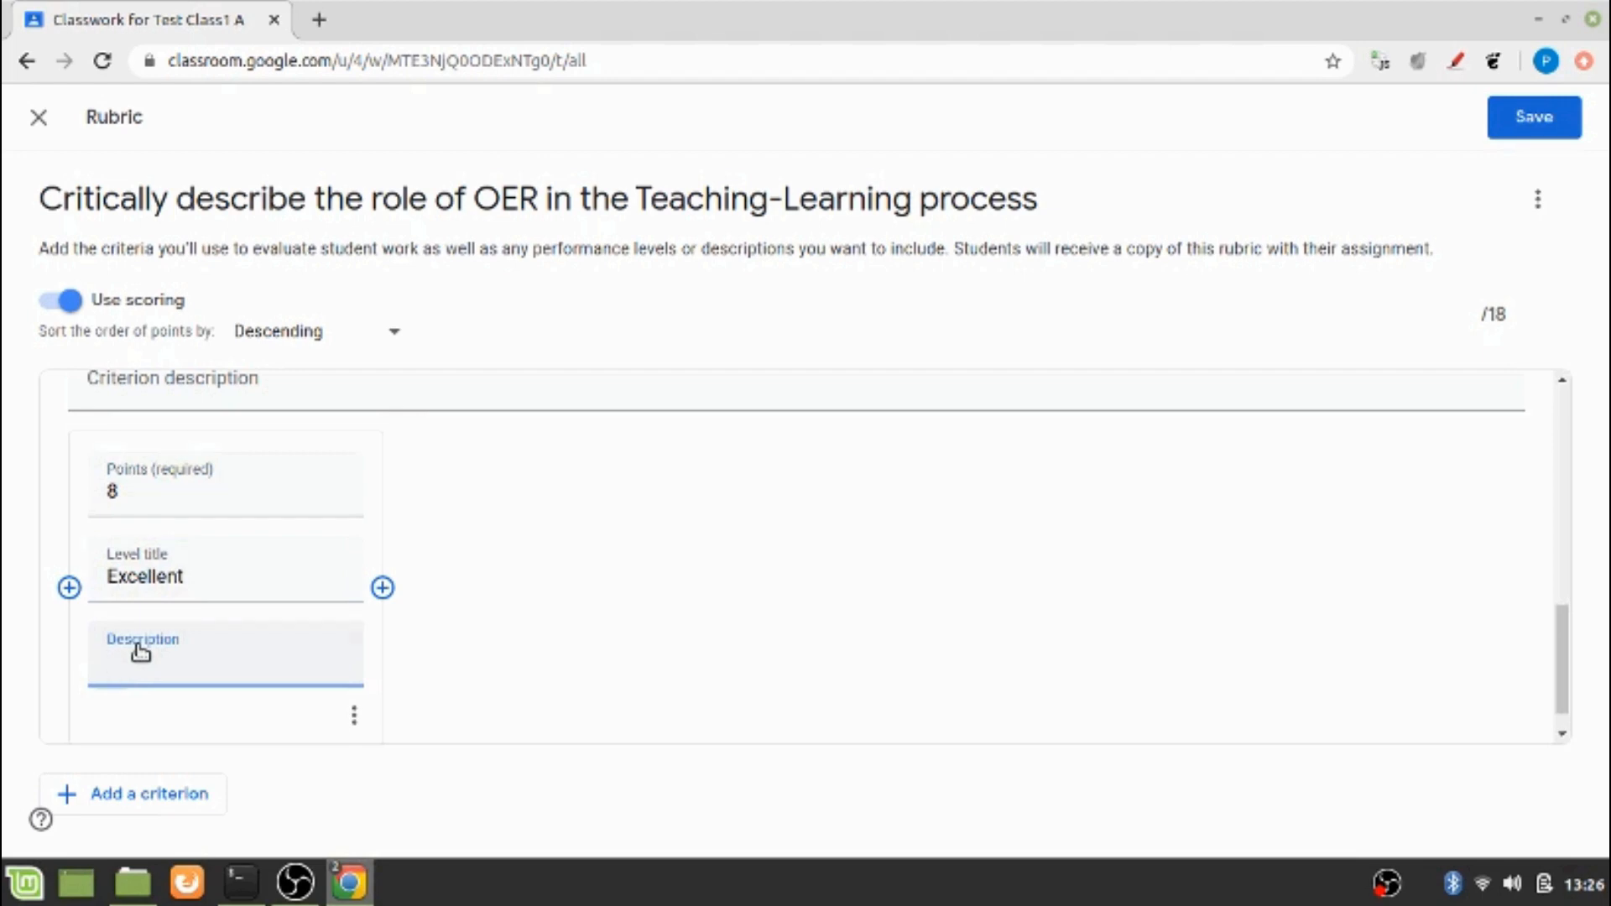
{"action": "type", "text": "Content is "}
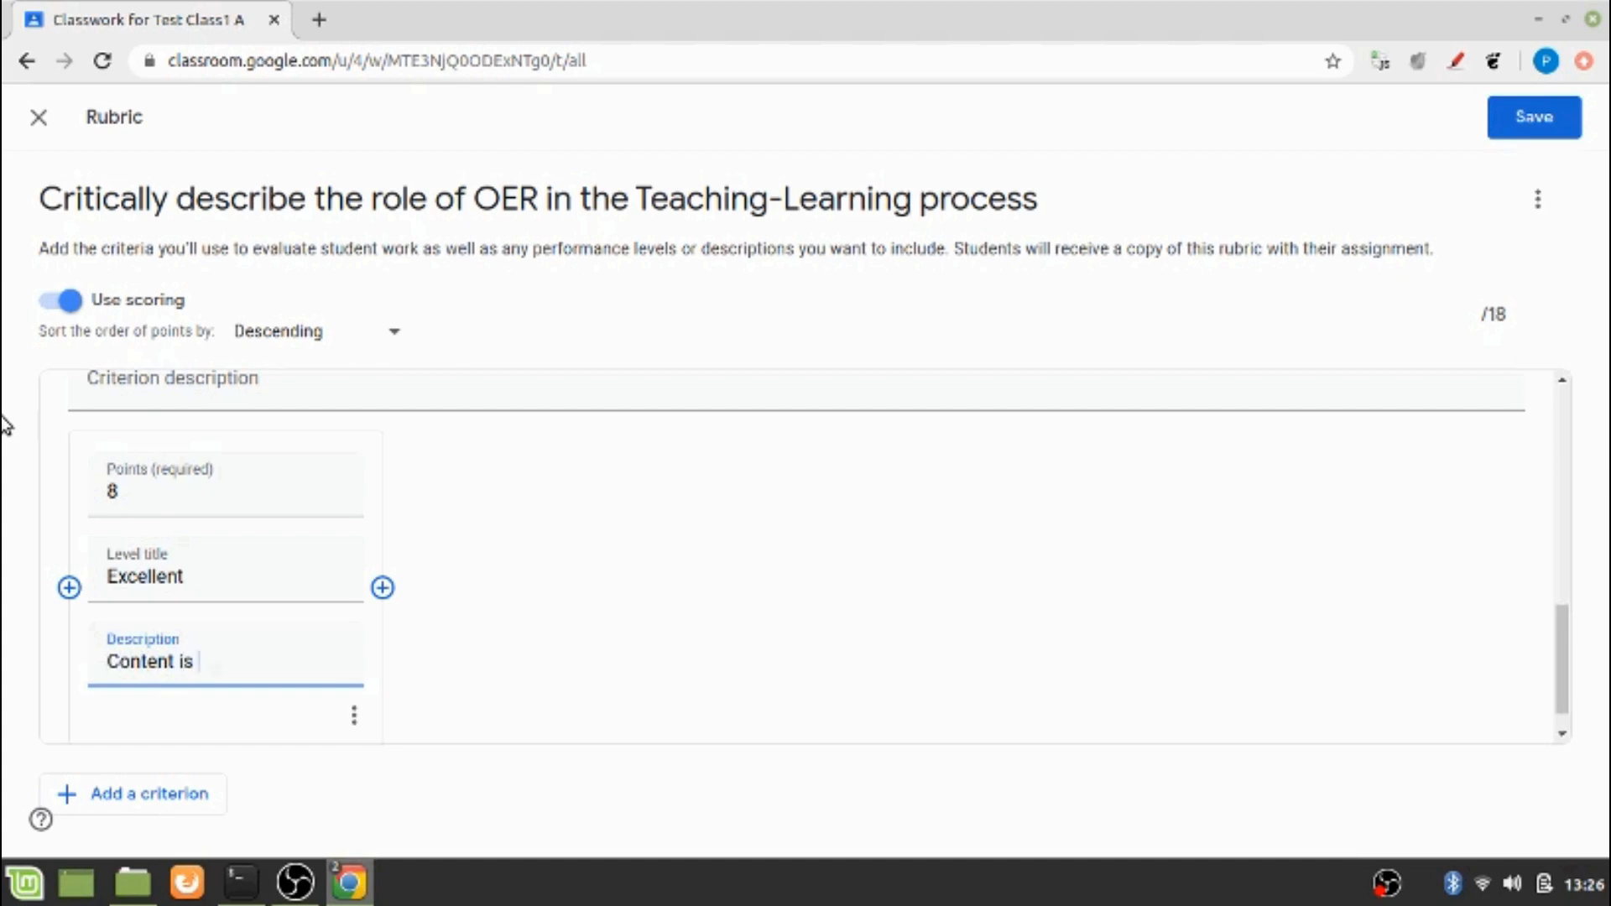
{"action": "type", "text": "well structu"}
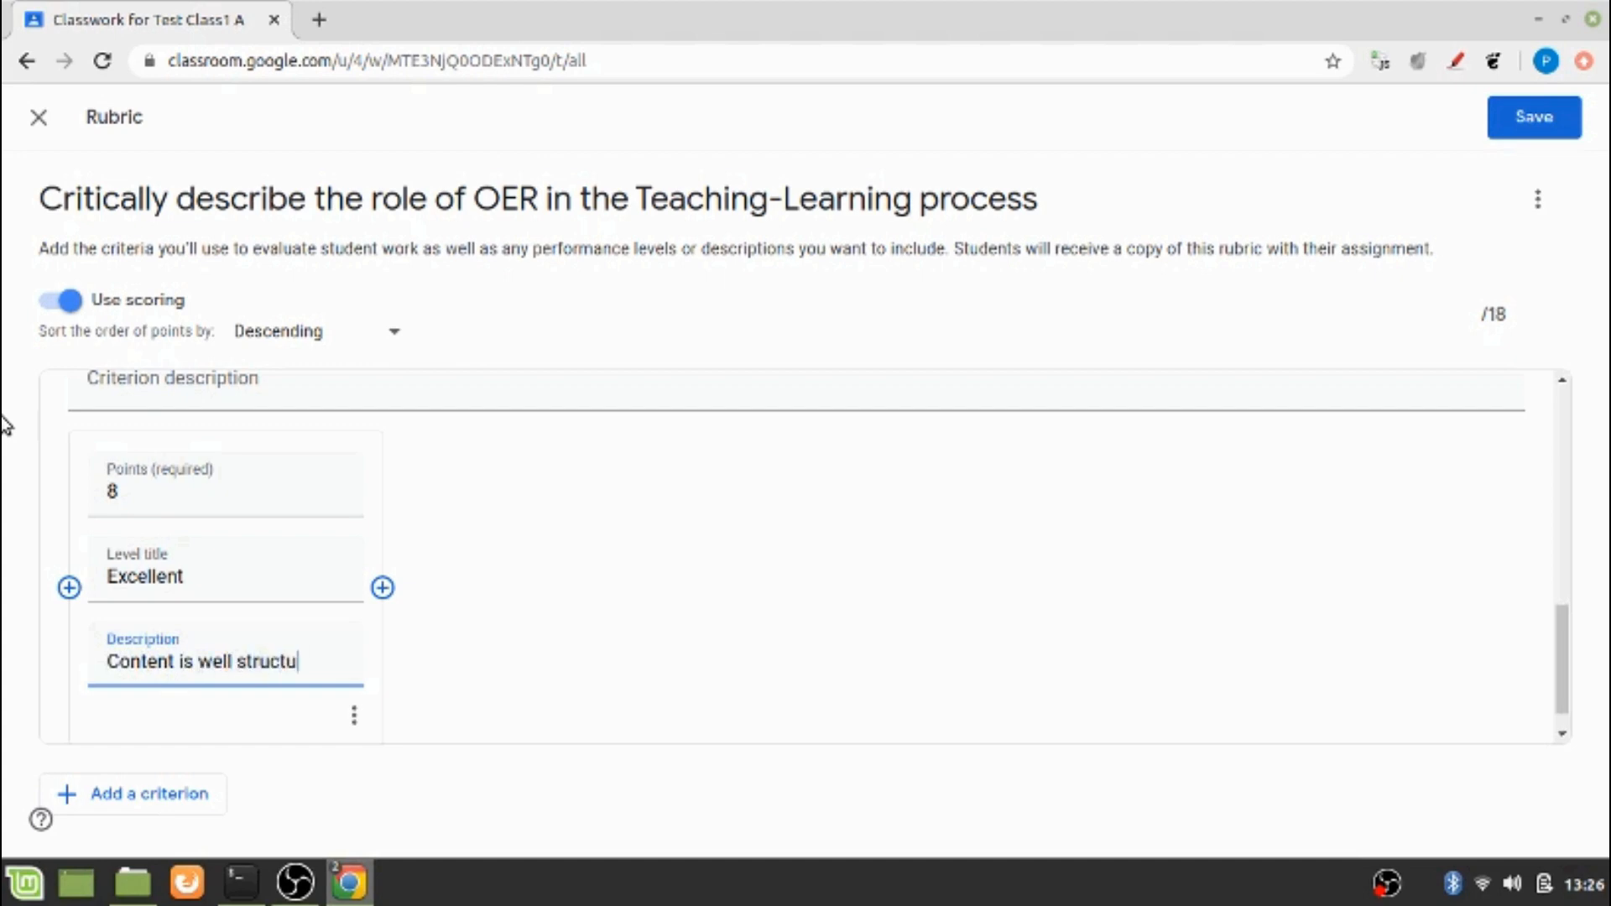
{"action": "type", "text": "red"}
{"action": "left_click", "coordinate": [204, 659]}
{"action": "type", "text": "very"}
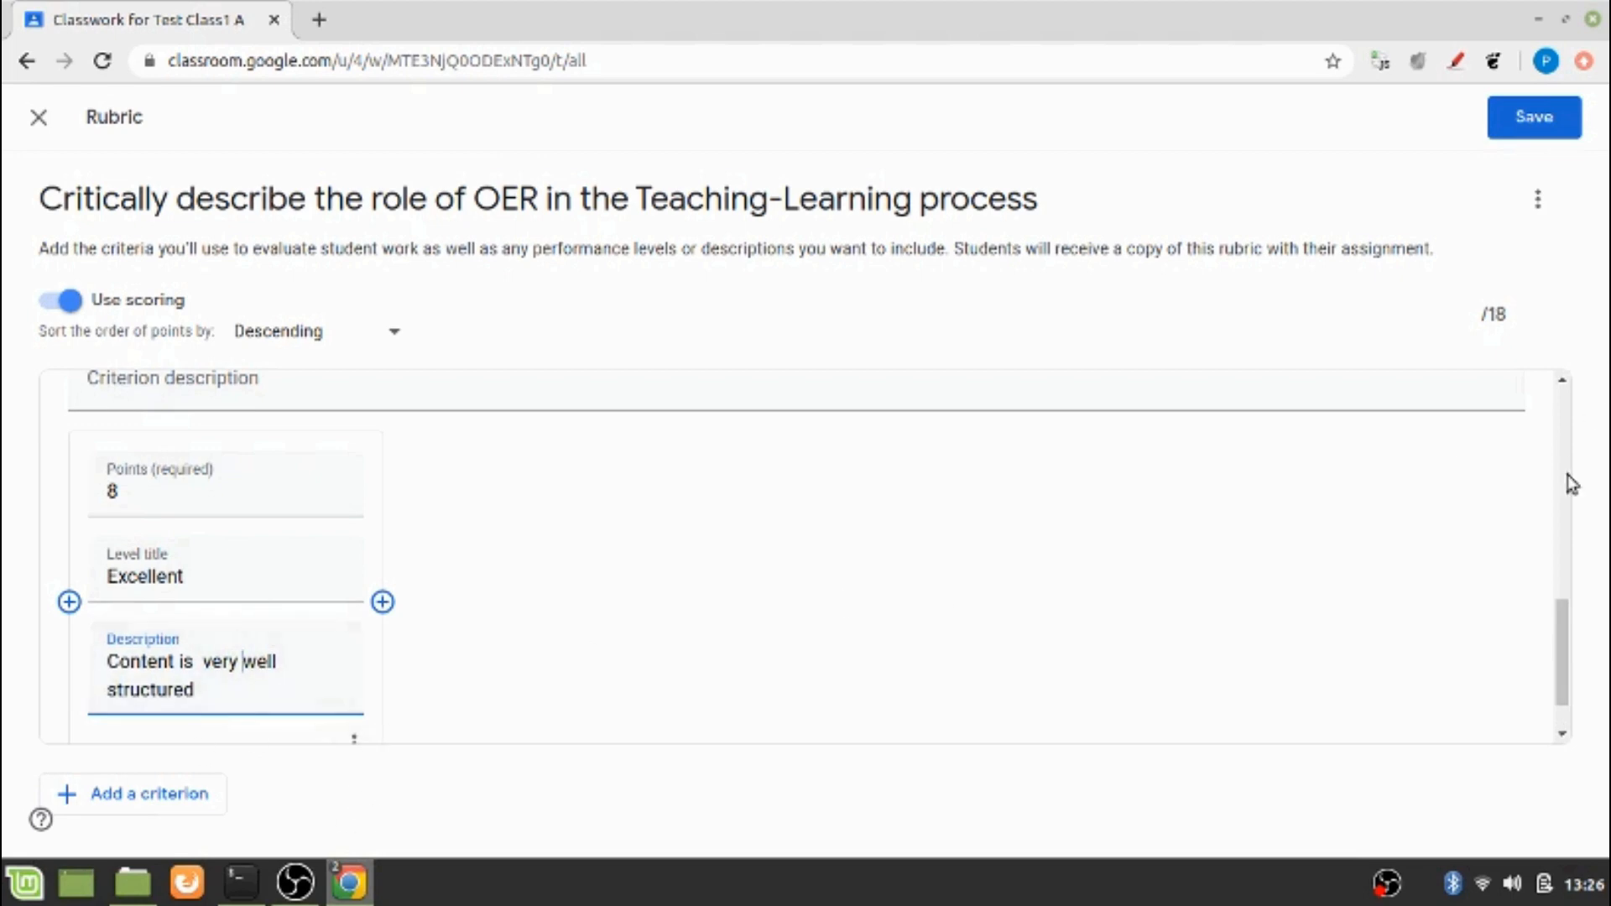
Step: Add a second level after Excellent in the Content Structure criterion, worth 4 points and titled "Average"
{"action": "left_click", "coordinate": [388, 602]}
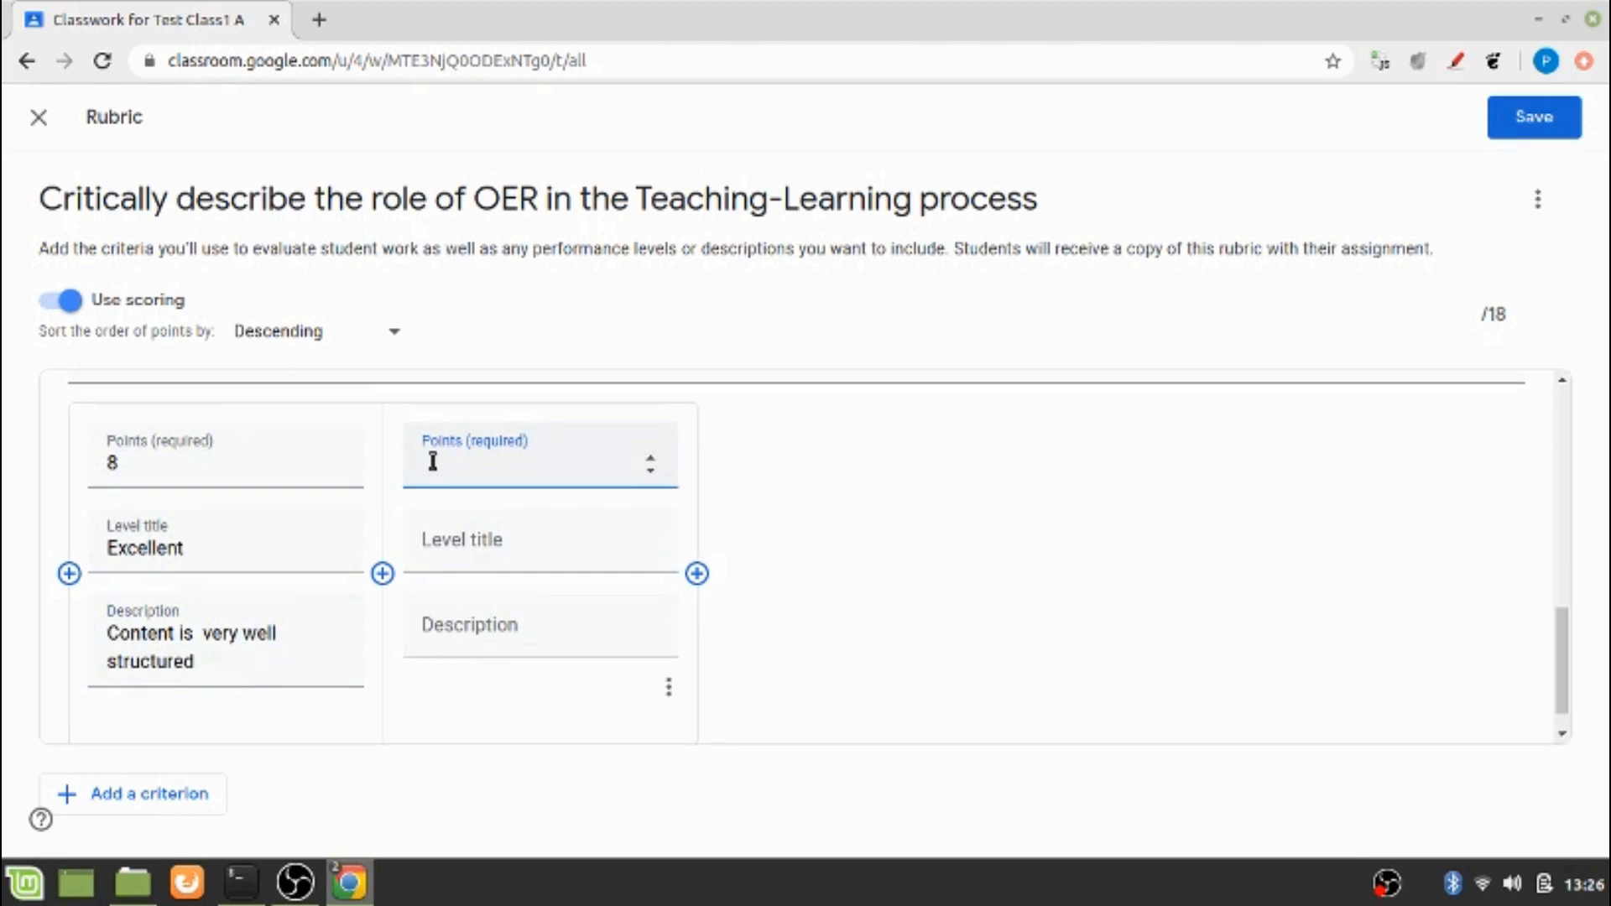
{"action": "type", "text": "4"}
{"action": "left_click", "coordinate": [473, 550]}
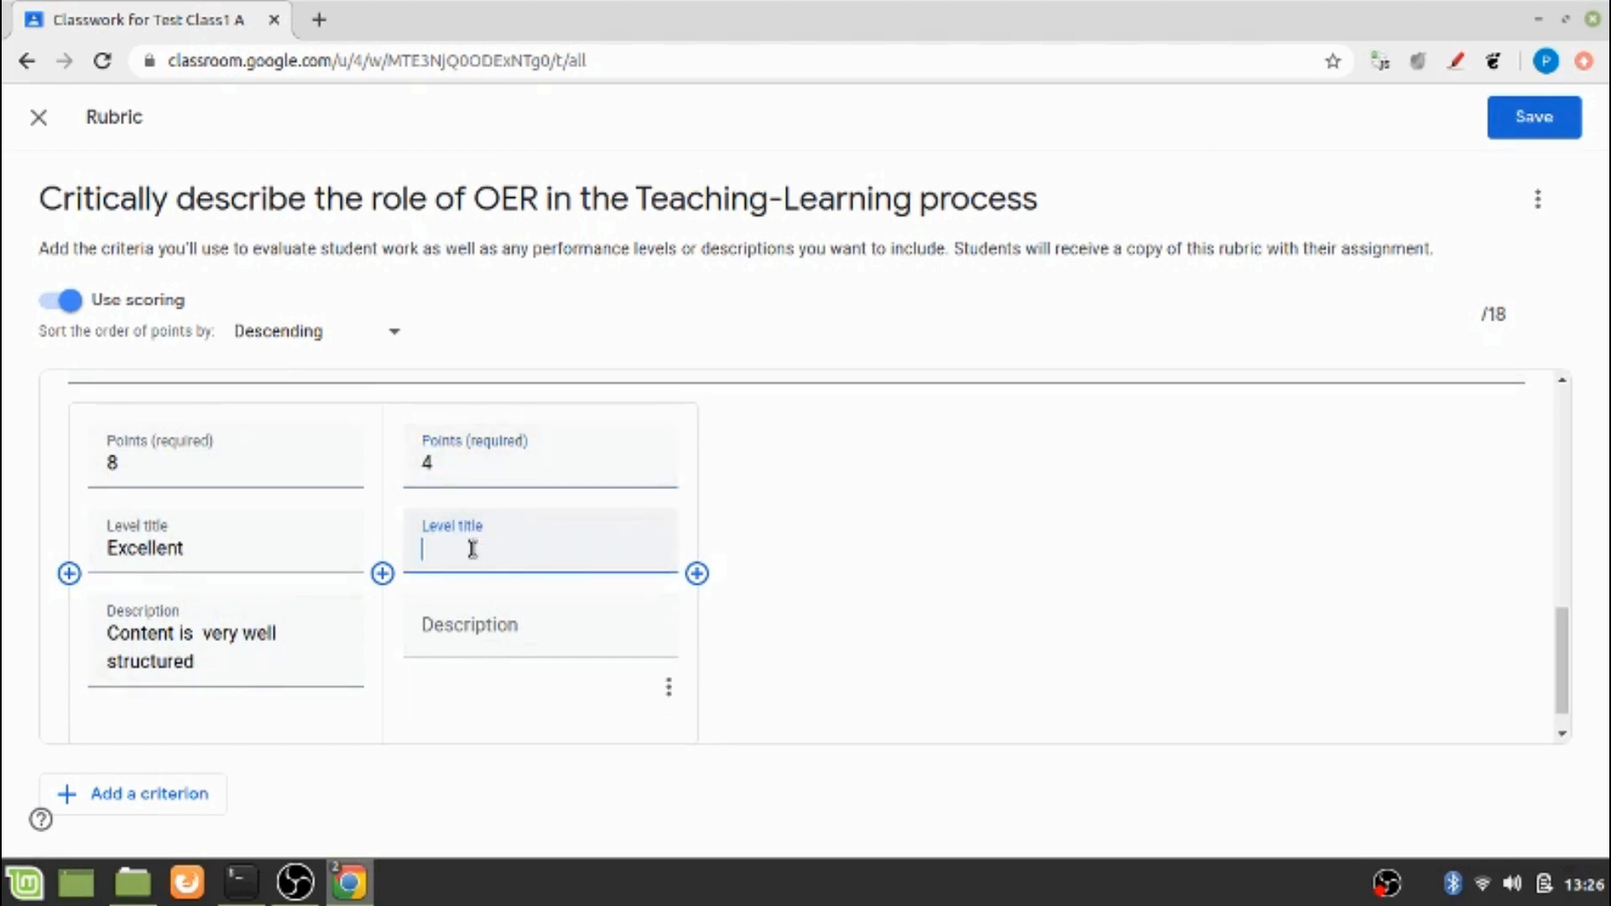
{"action": "type", "text": "Average"}
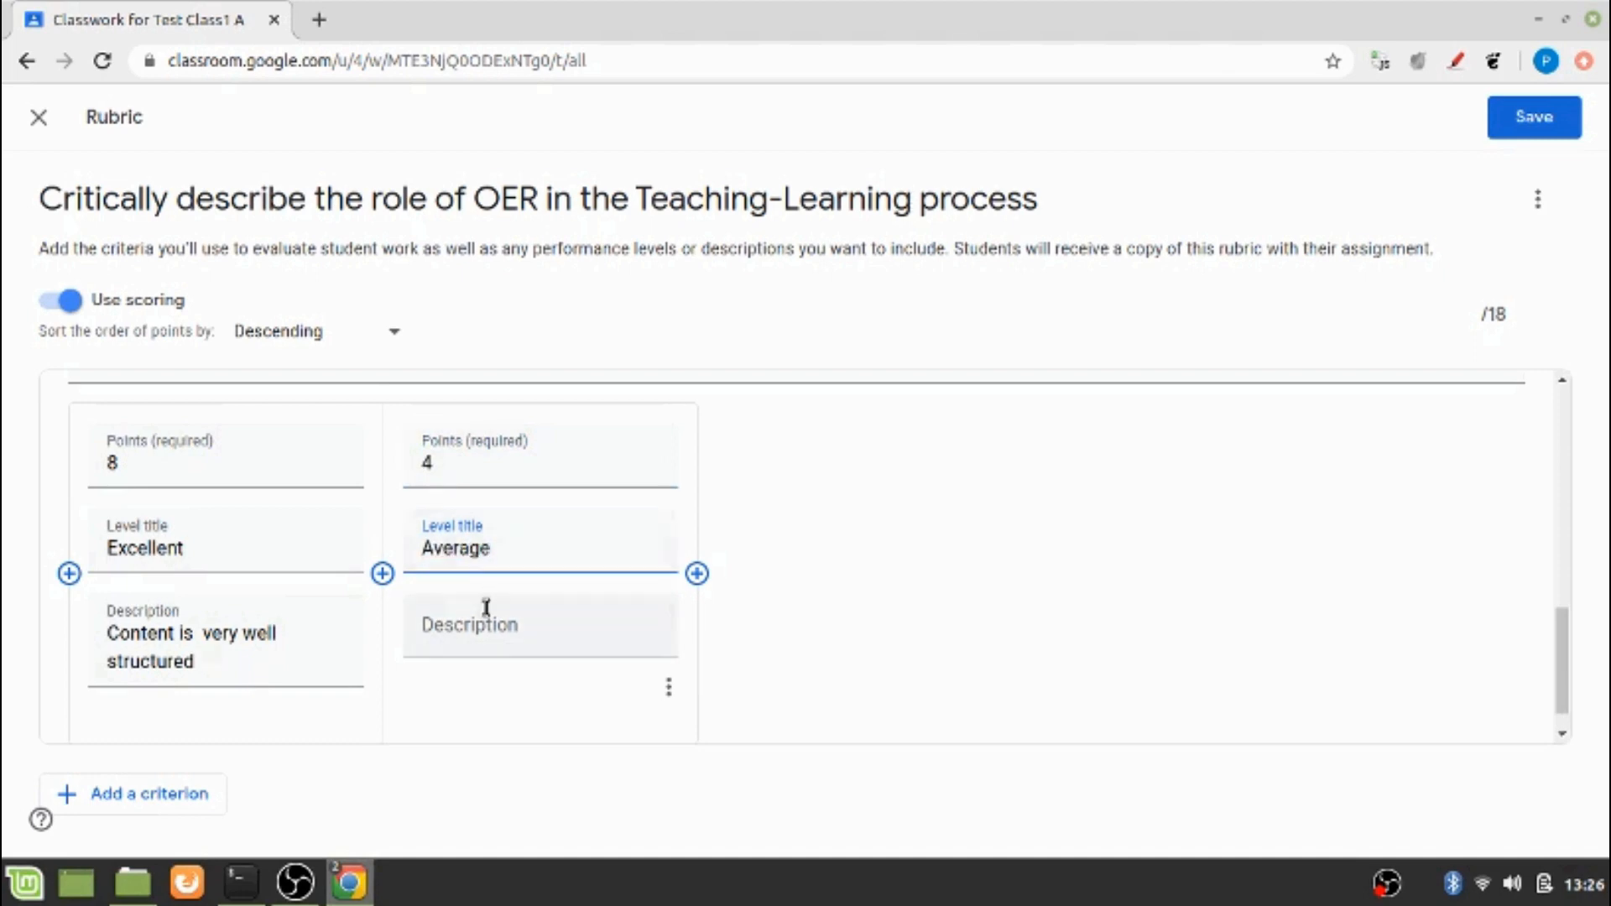
Step: Describe the Average level of Content Structure as "Content is moderately structured"
{"action": "left_click", "coordinate": [473, 632]}
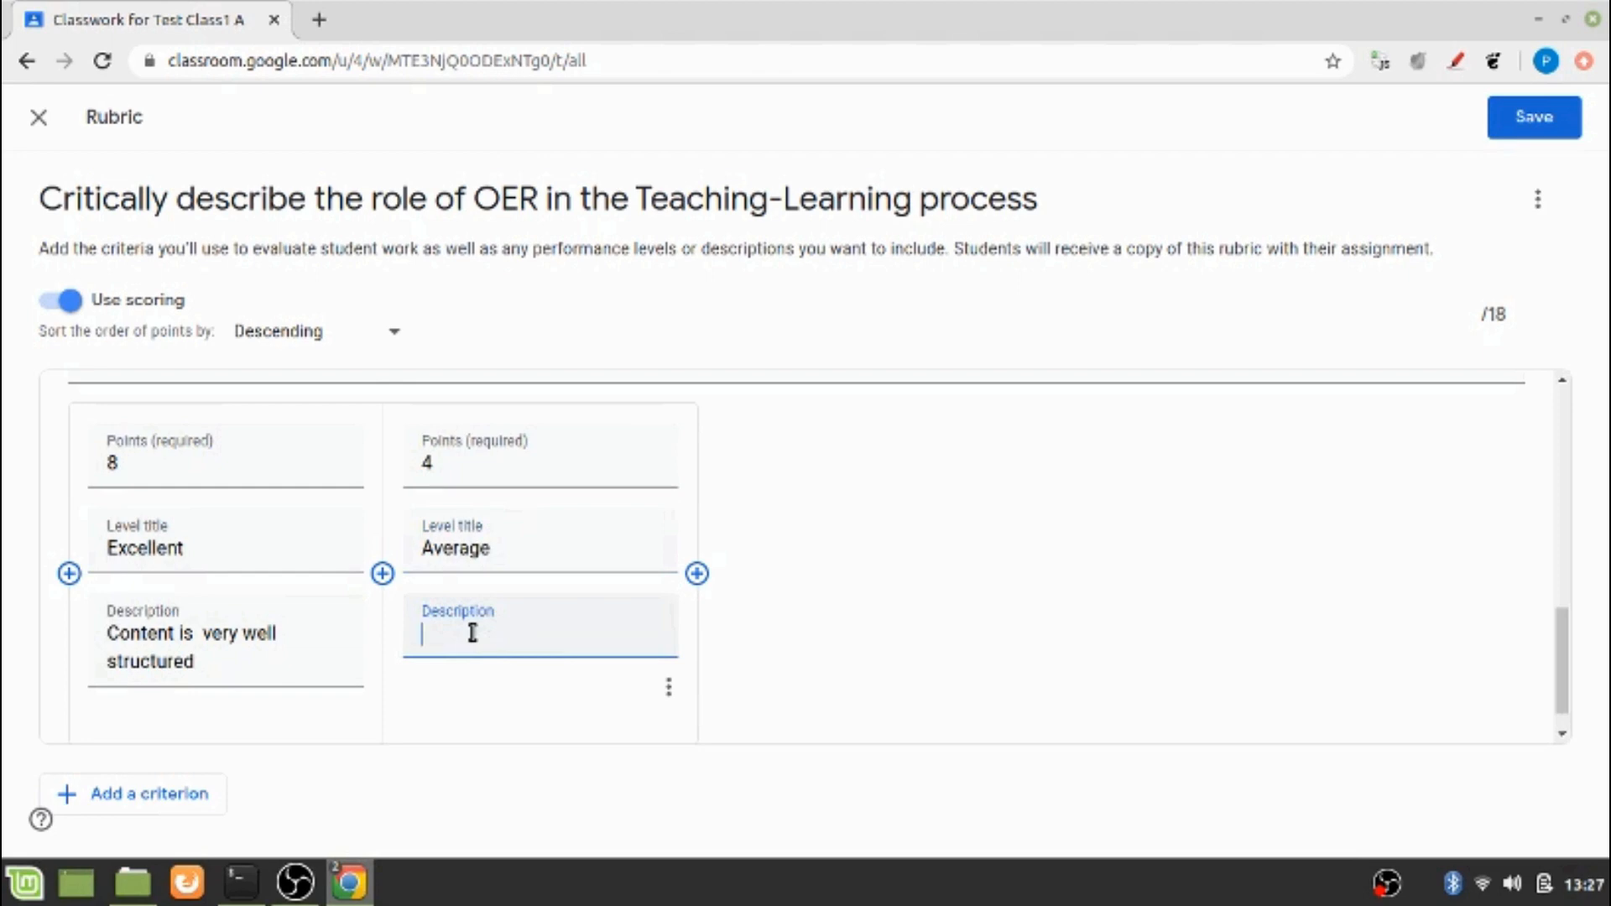
{"action": "type", "text": "Content id"}
{"action": "key", "text": "BackSpace"}
{"action": "type", "text": "s mode"}
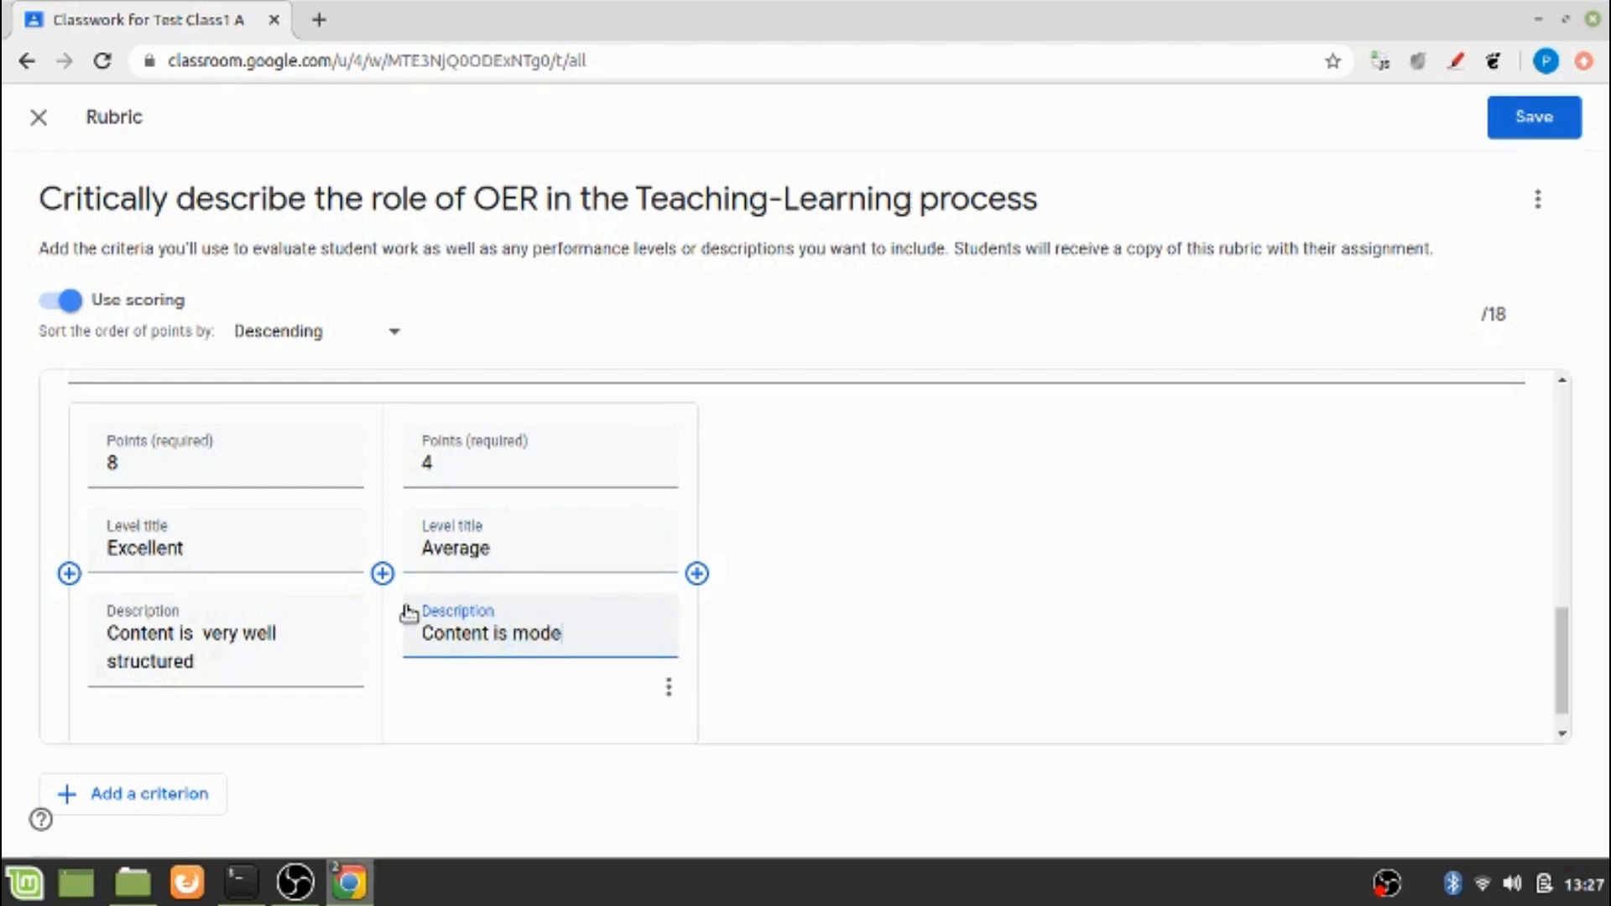
{"action": "type", "text": "rately struct"}
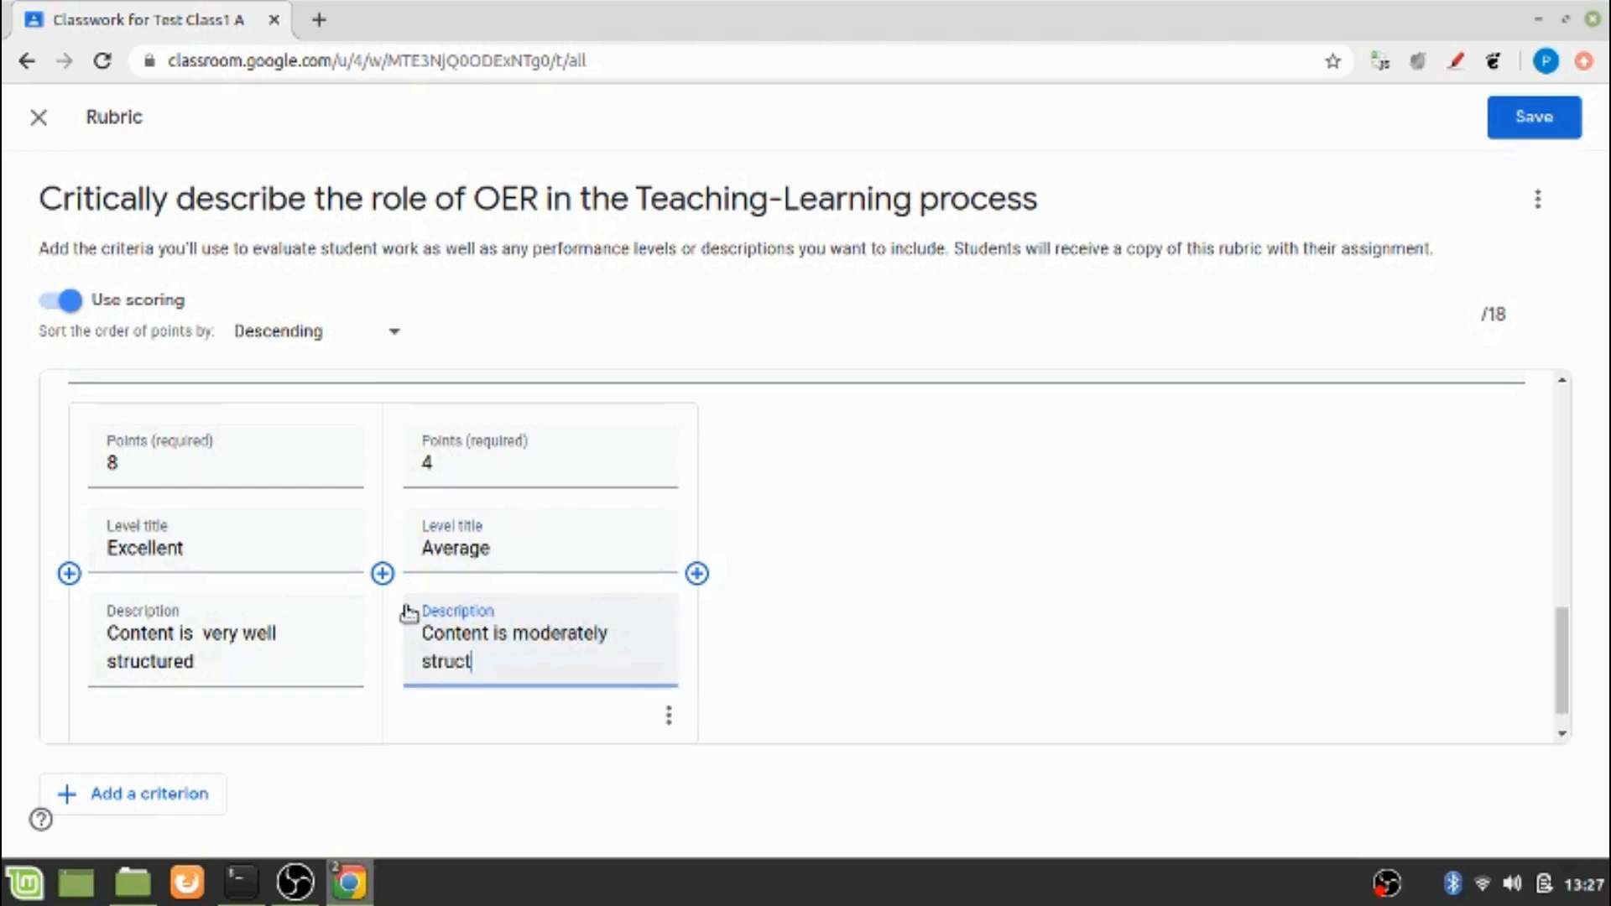
{"action": "type", "text": "ured"}
{"action": "left_click", "coordinate": [813, 579]}
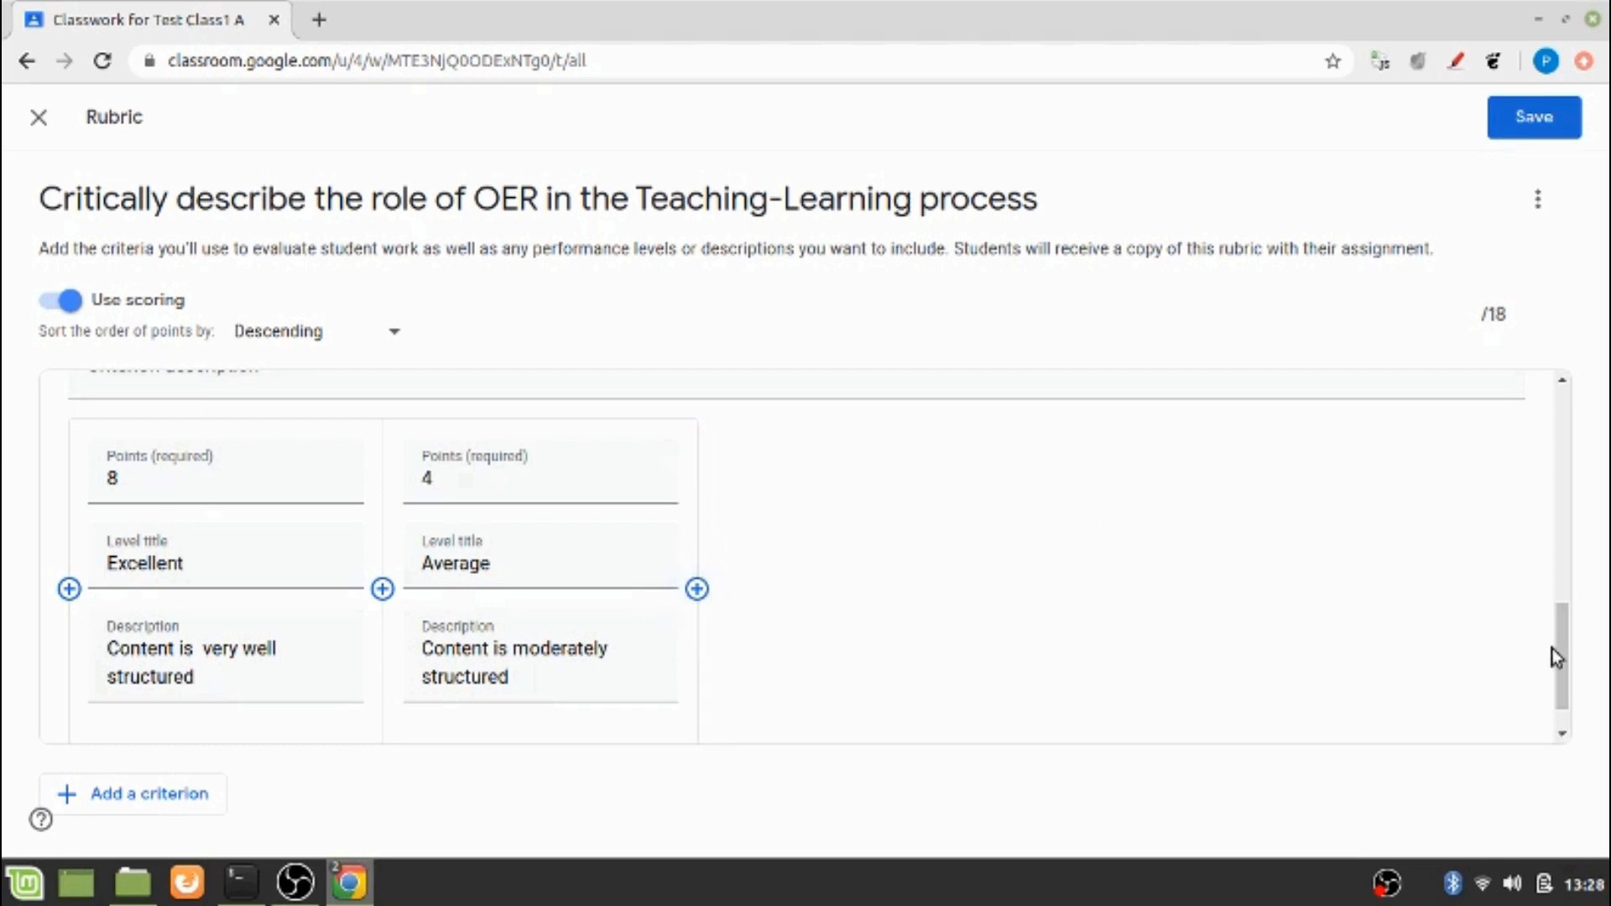
Step: Add a third criterion to the rubric and title it "Content Presentation"
{"action": "left_click_drag", "start_coordinate": [1558, 647], "coordinate": [1562, 667]}
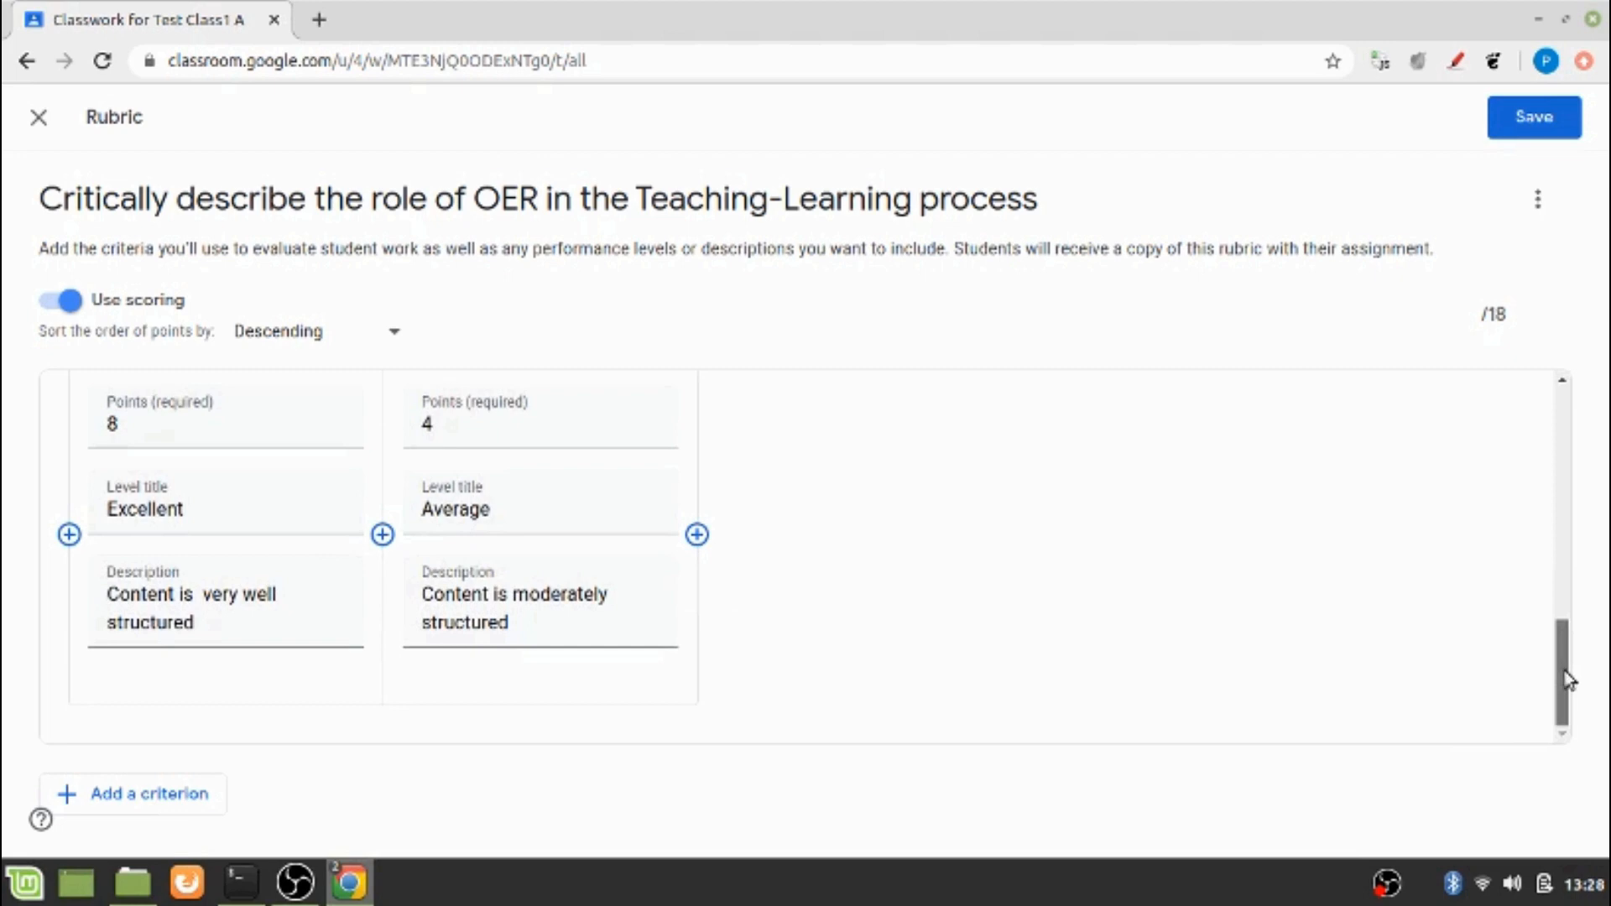
{"action": "left_click", "coordinate": [168, 793]}
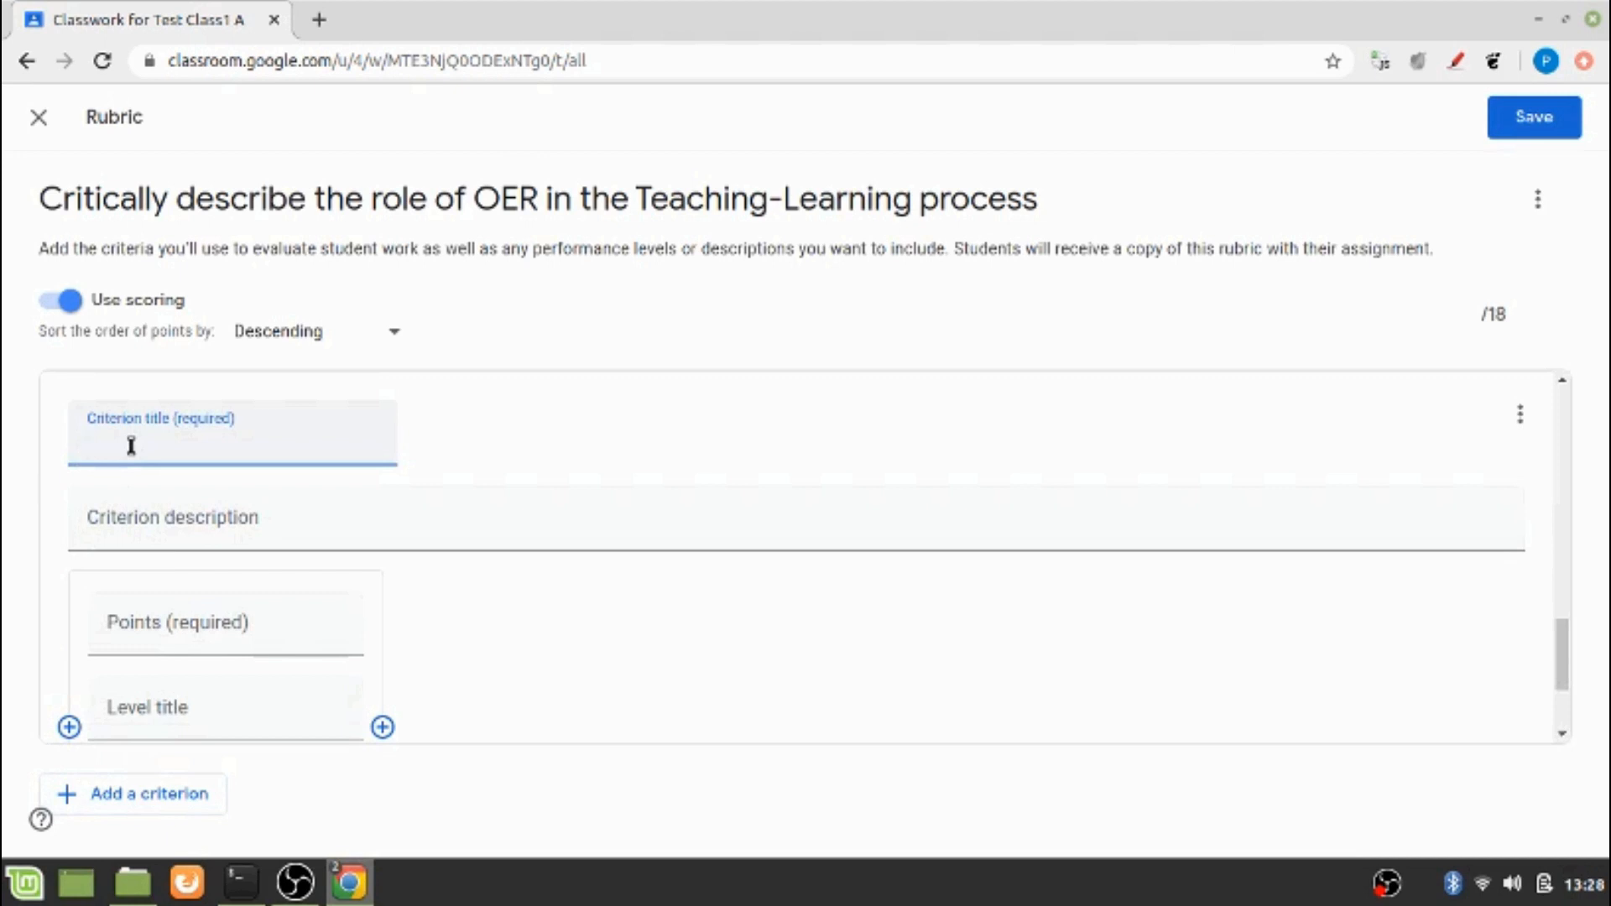
{"action": "type", "text": "Content  Presenat"}
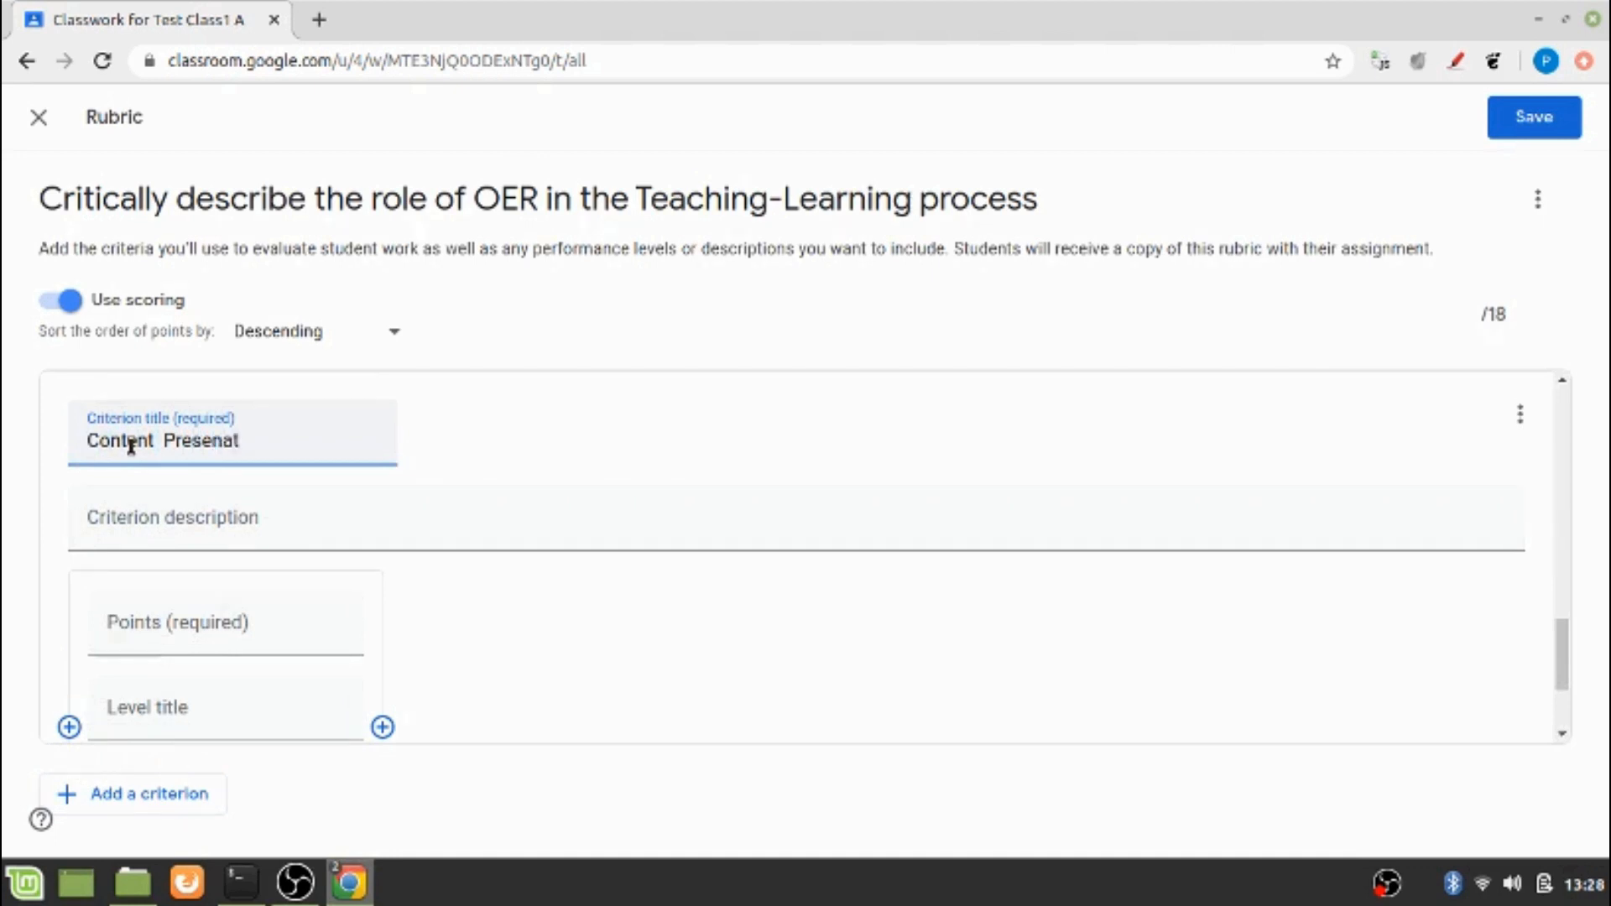
{"action": "key", "text": "BackSpace"}
{"action": "key", "text": "BackSpace"}
{"action": "type", "text": "tation"}
Step: Give the first level of the Content Presentation criterion 10 points and the title "Excellent"
{"action": "left_click", "coordinate": [139, 622]}
{"action": "scroll", "coordinate": [143, 622], "scroll_direction": "down", "scroll_amount": 2}
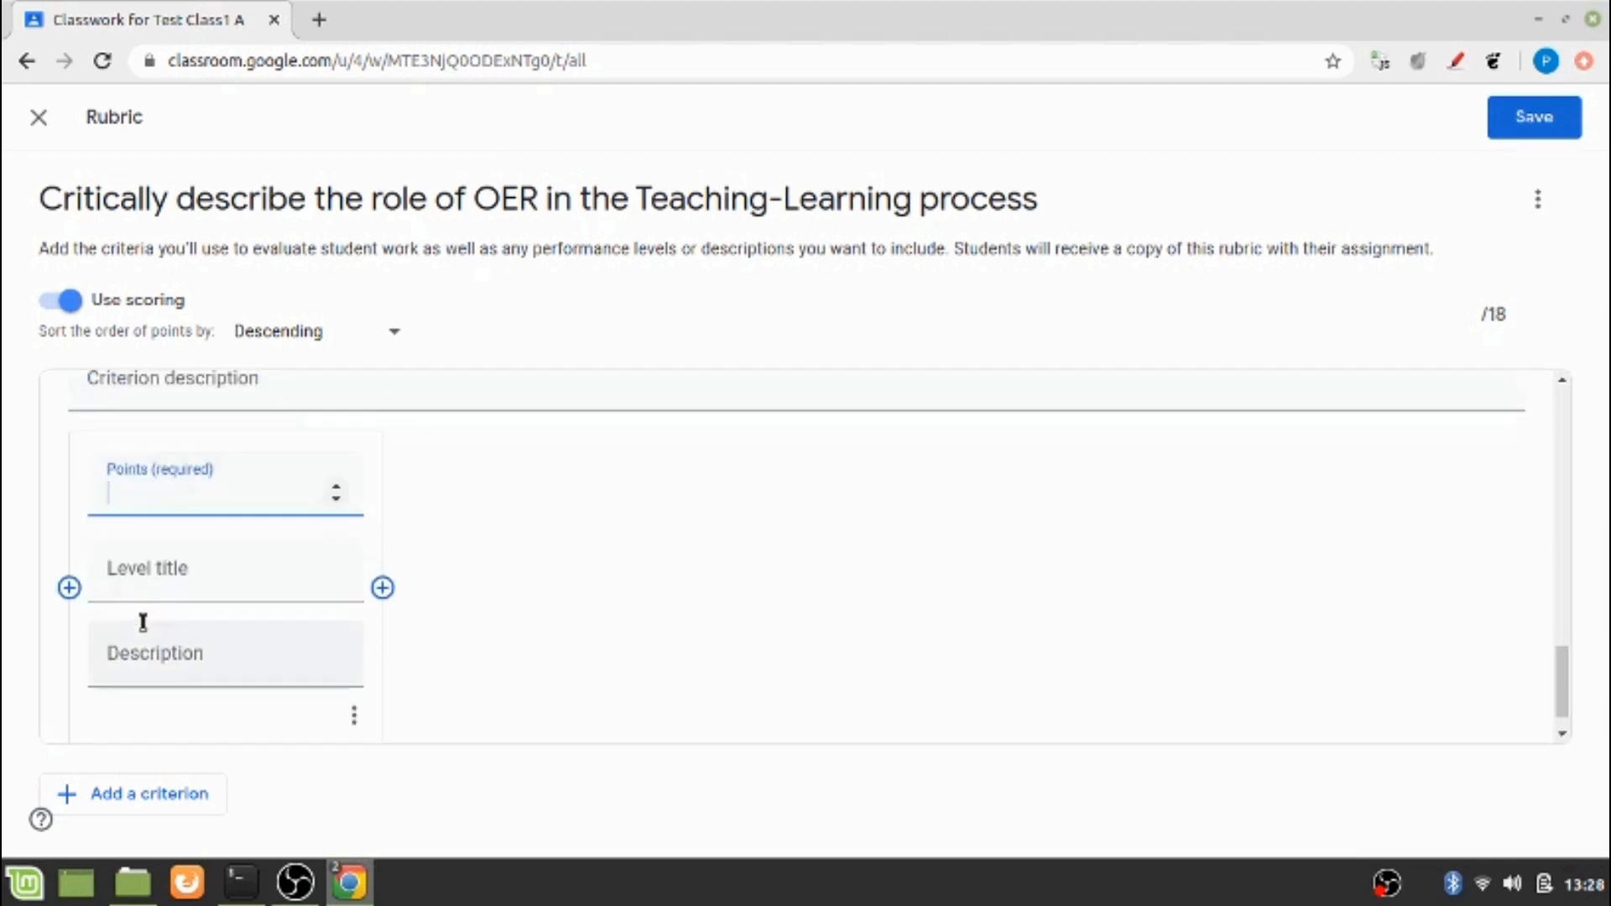
{"action": "type", "text": "10"}
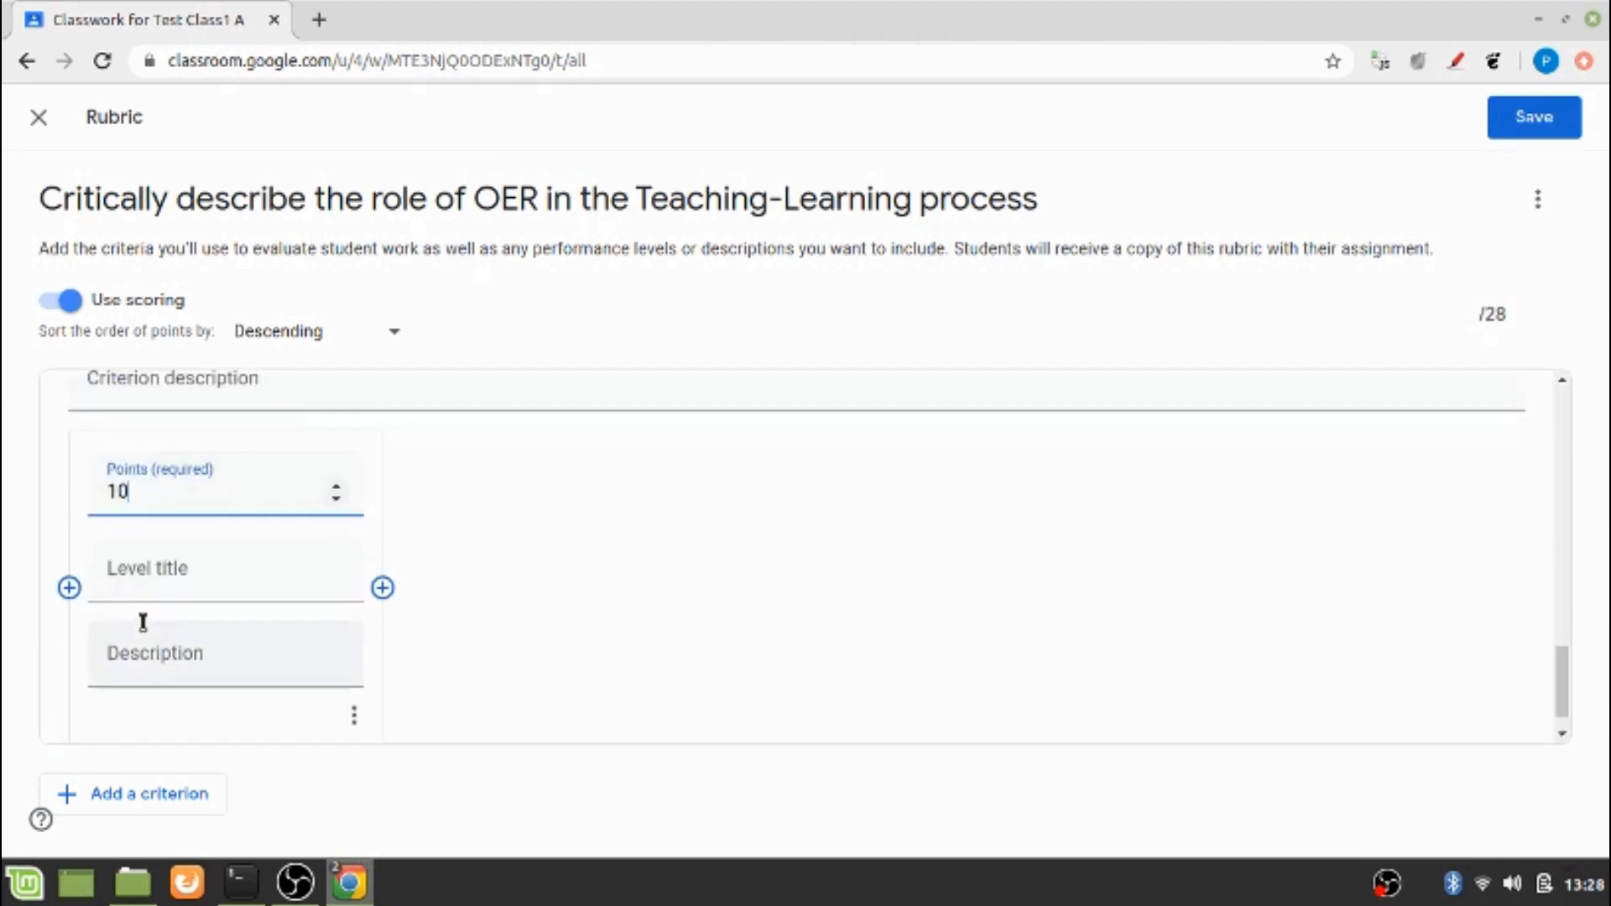
{"action": "left_click", "coordinate": [168, 565]}
{"action": "type", "text": "Excellent"}
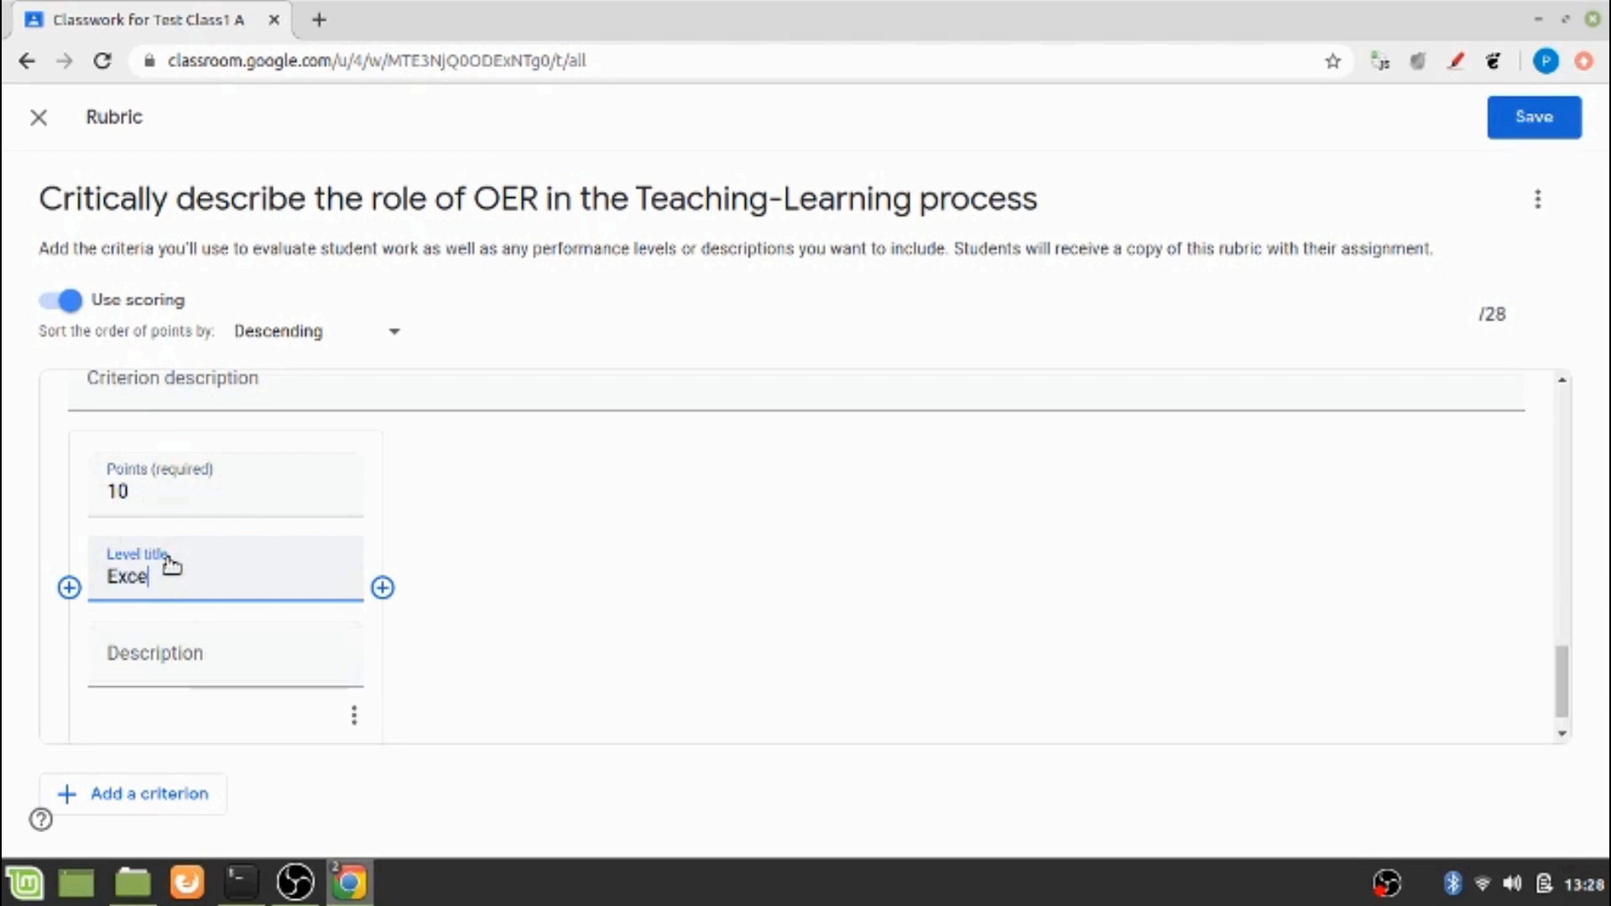
Step: Describe the Excellent level of Content Presentation as "Very well presented with relevant examples and pictographics"
{"action": "left_click", "coordinate": [155, 648]}
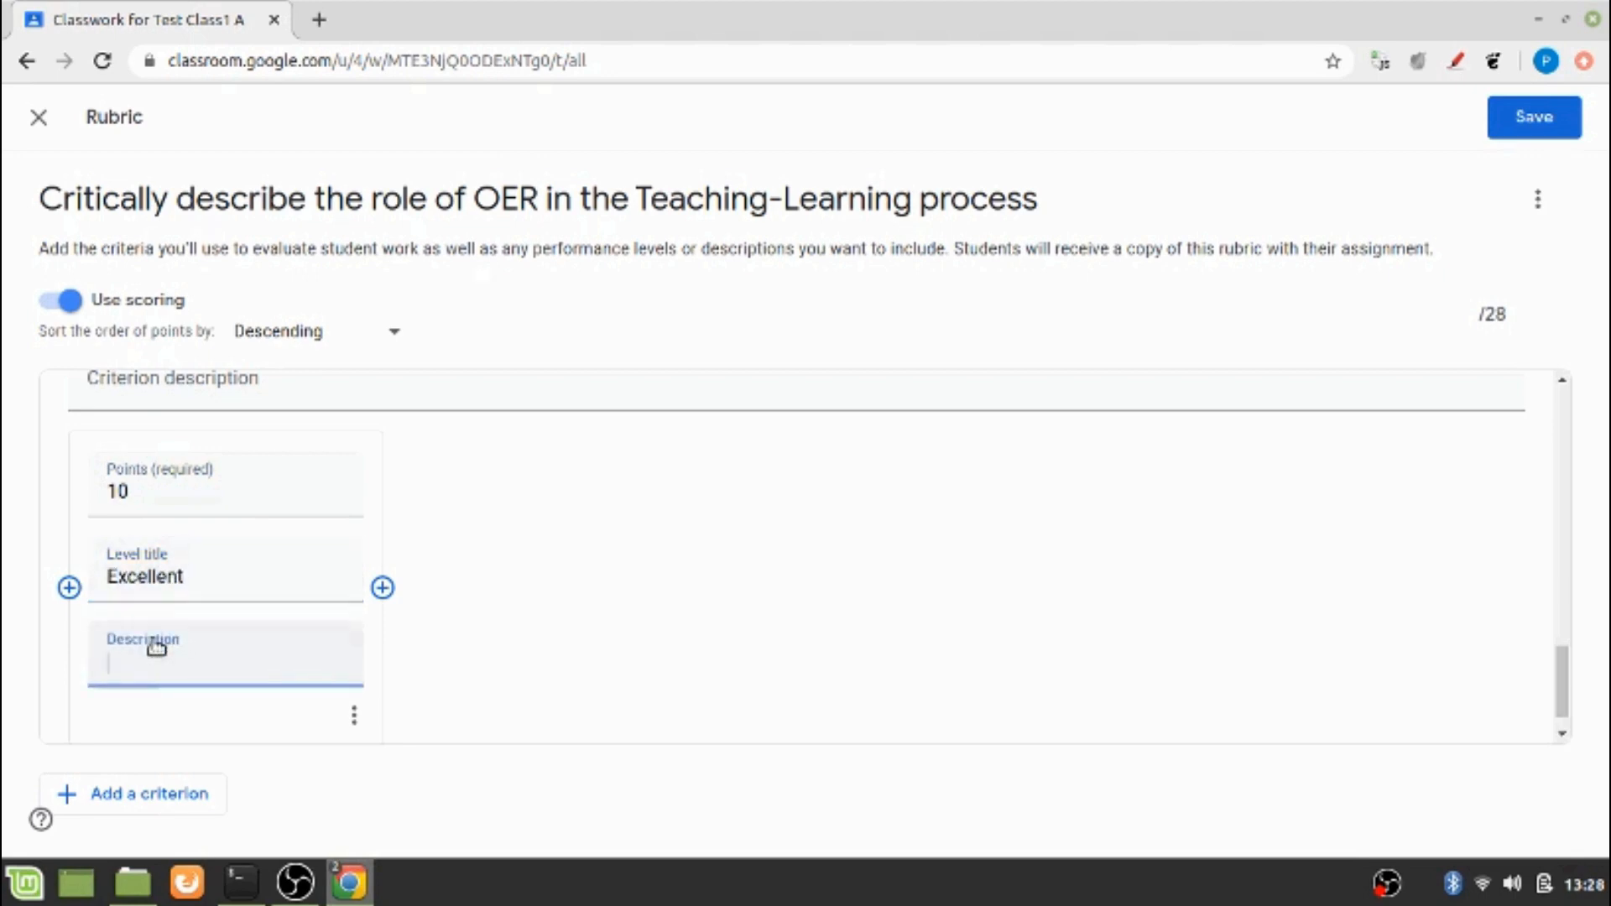
{"action": "type", "text": "Very well presen"}
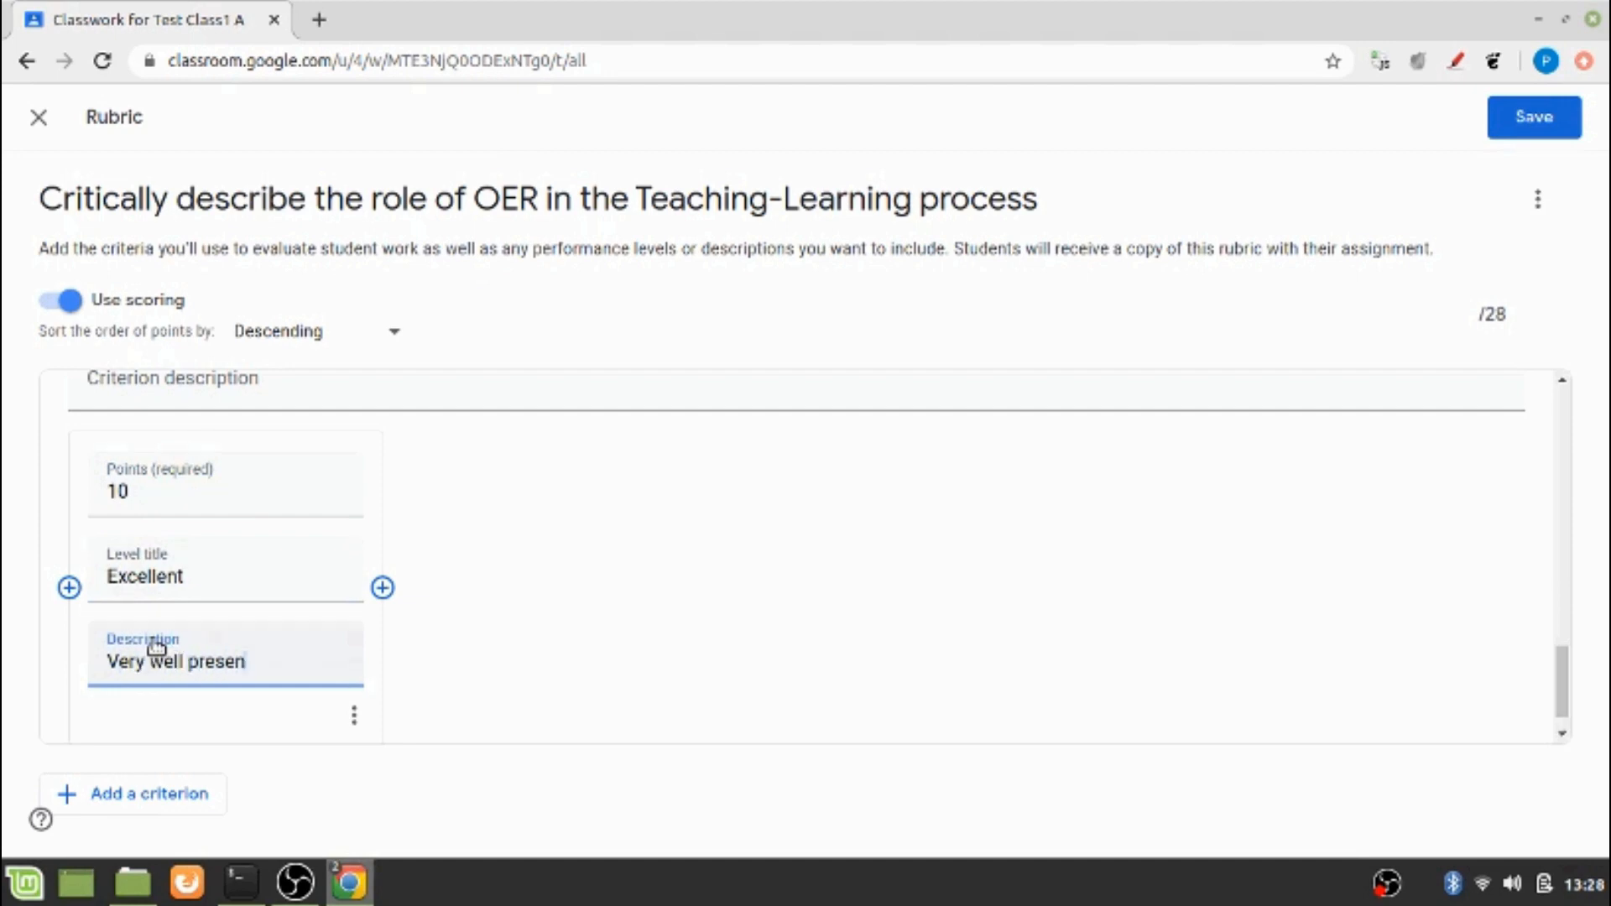
{"action": "type", "text": "ted with relevant "}
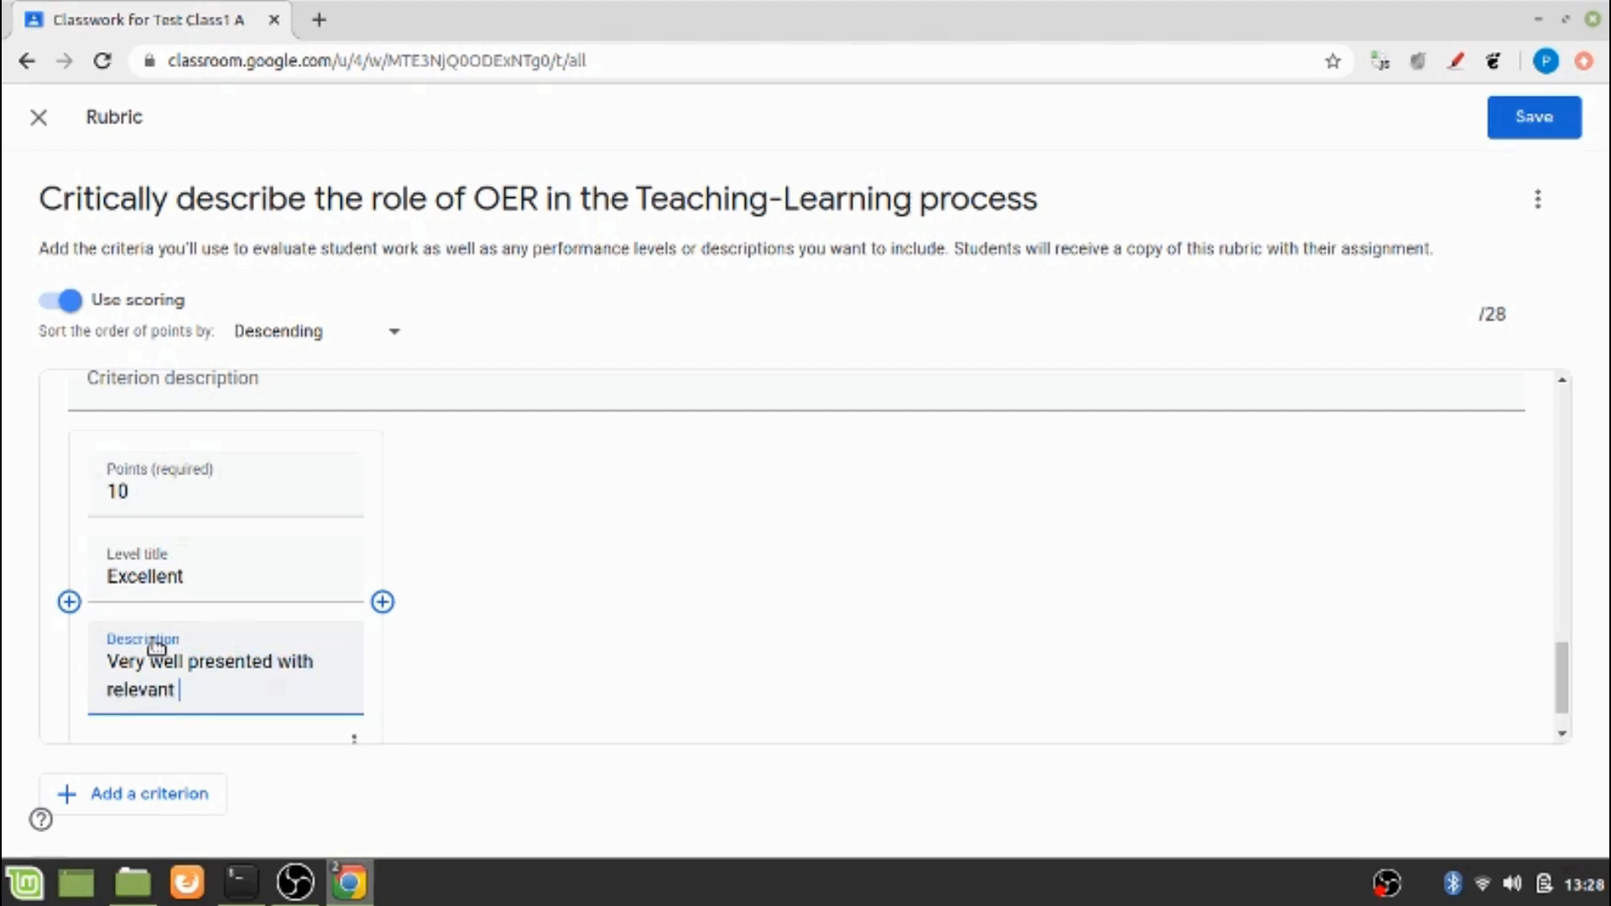
{"action": "type", "text": "examples and"}
{"action": "type", "text": "p"}
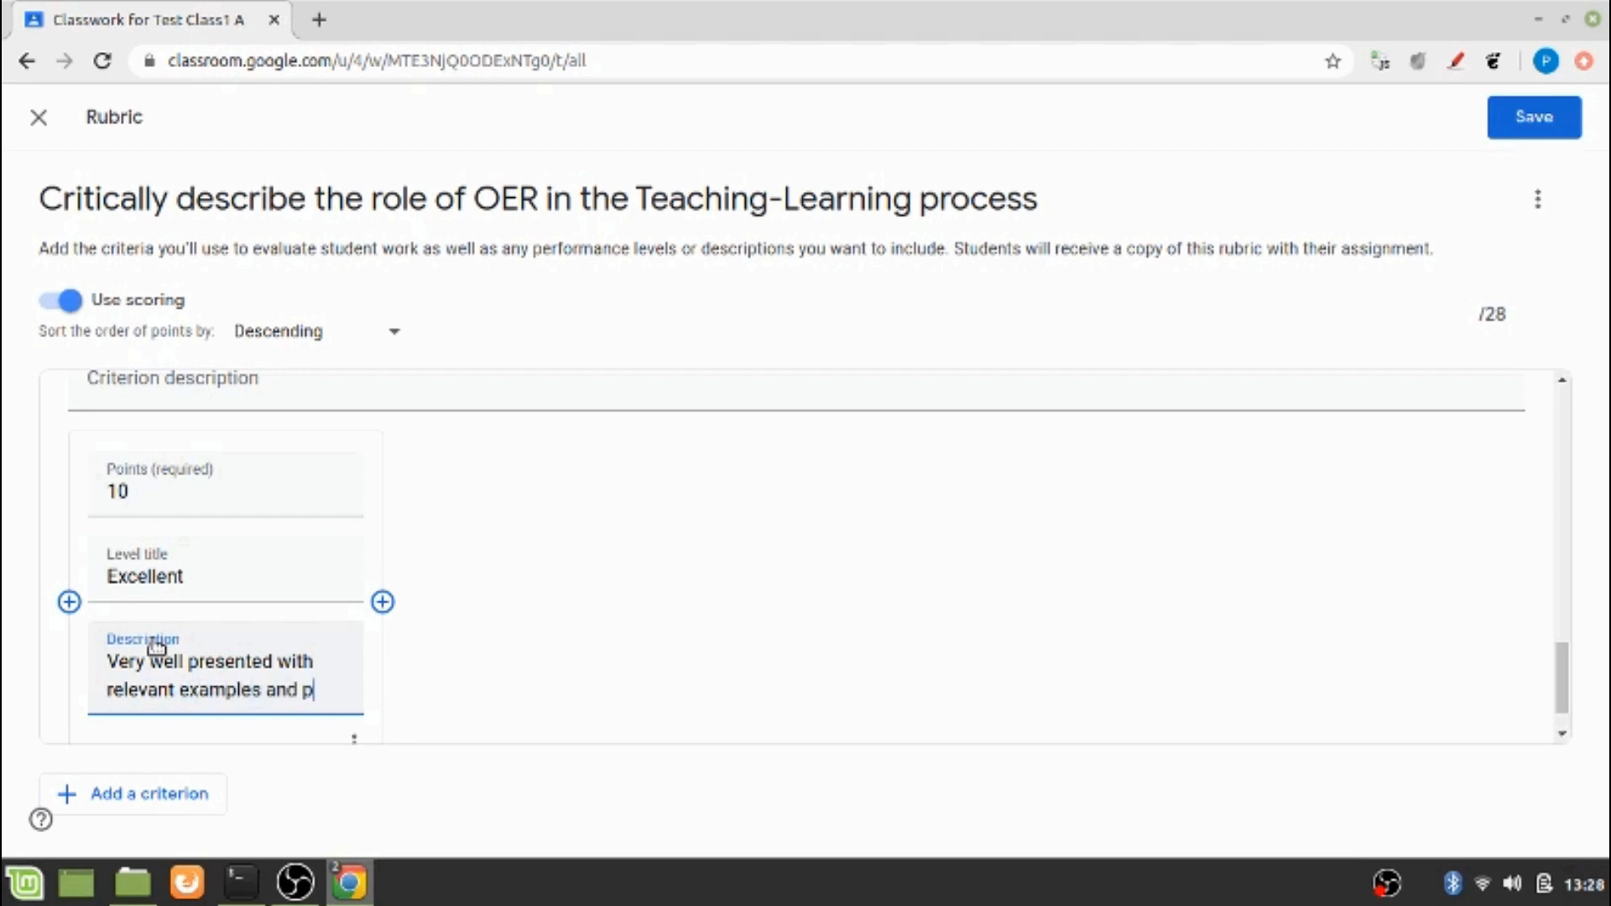
{"action": "type", "text": "ictogr"}
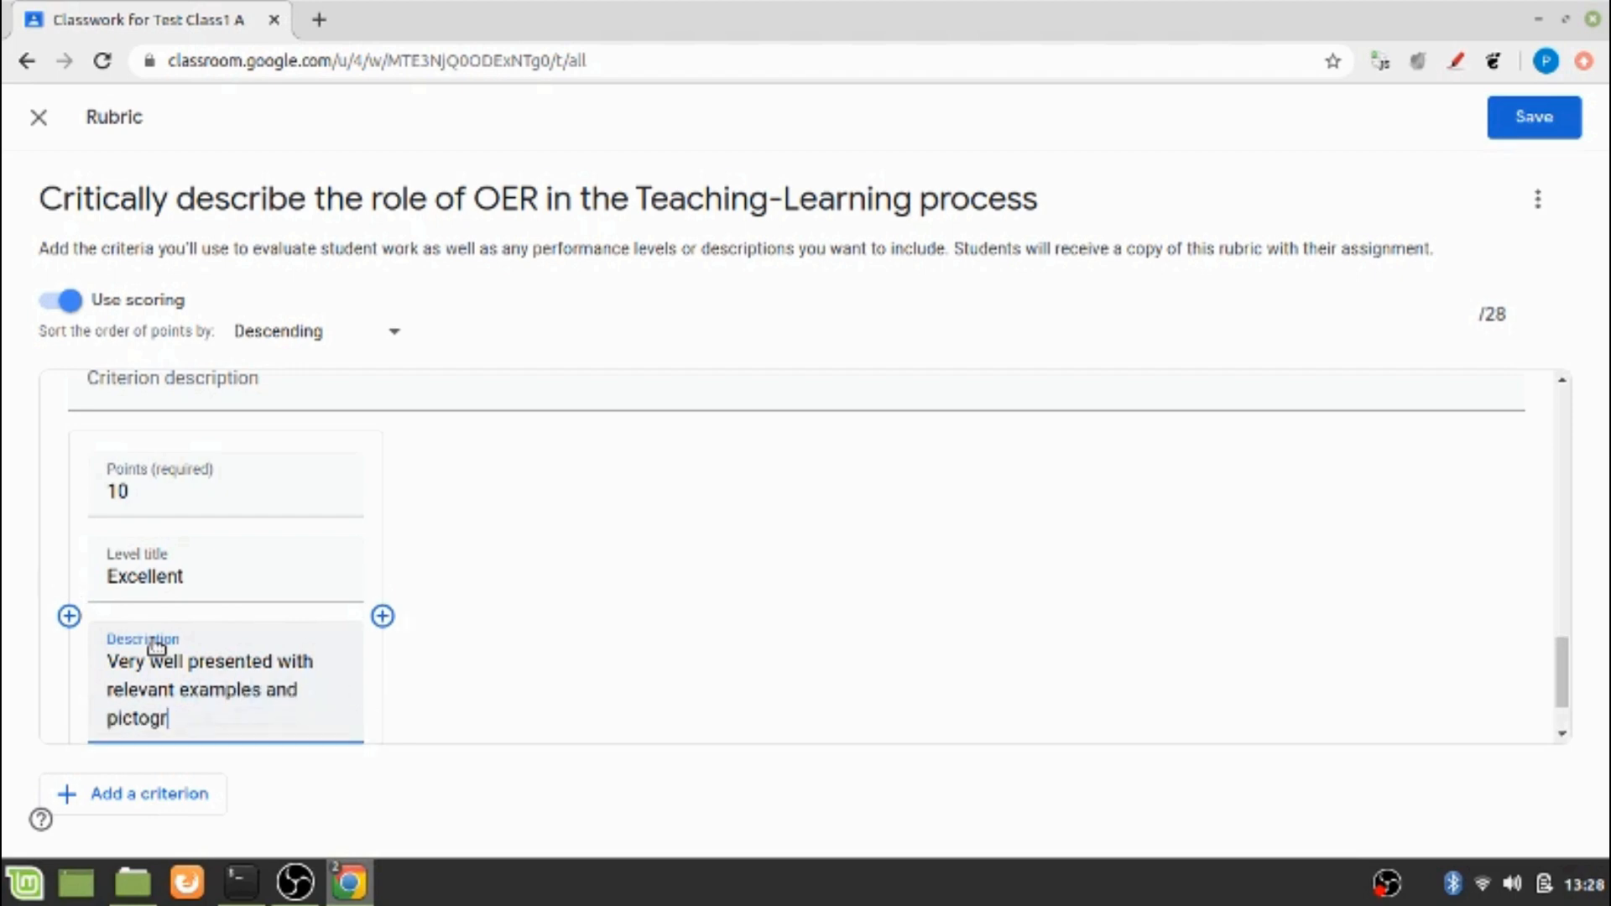
{"action": "type", "text": "aphics"}
Step: Add a second level after Excellent in the Content Presentation criterion, worth 5 points and titled "Average"
{"action": "left_click", "coordinate": [380, 617]}
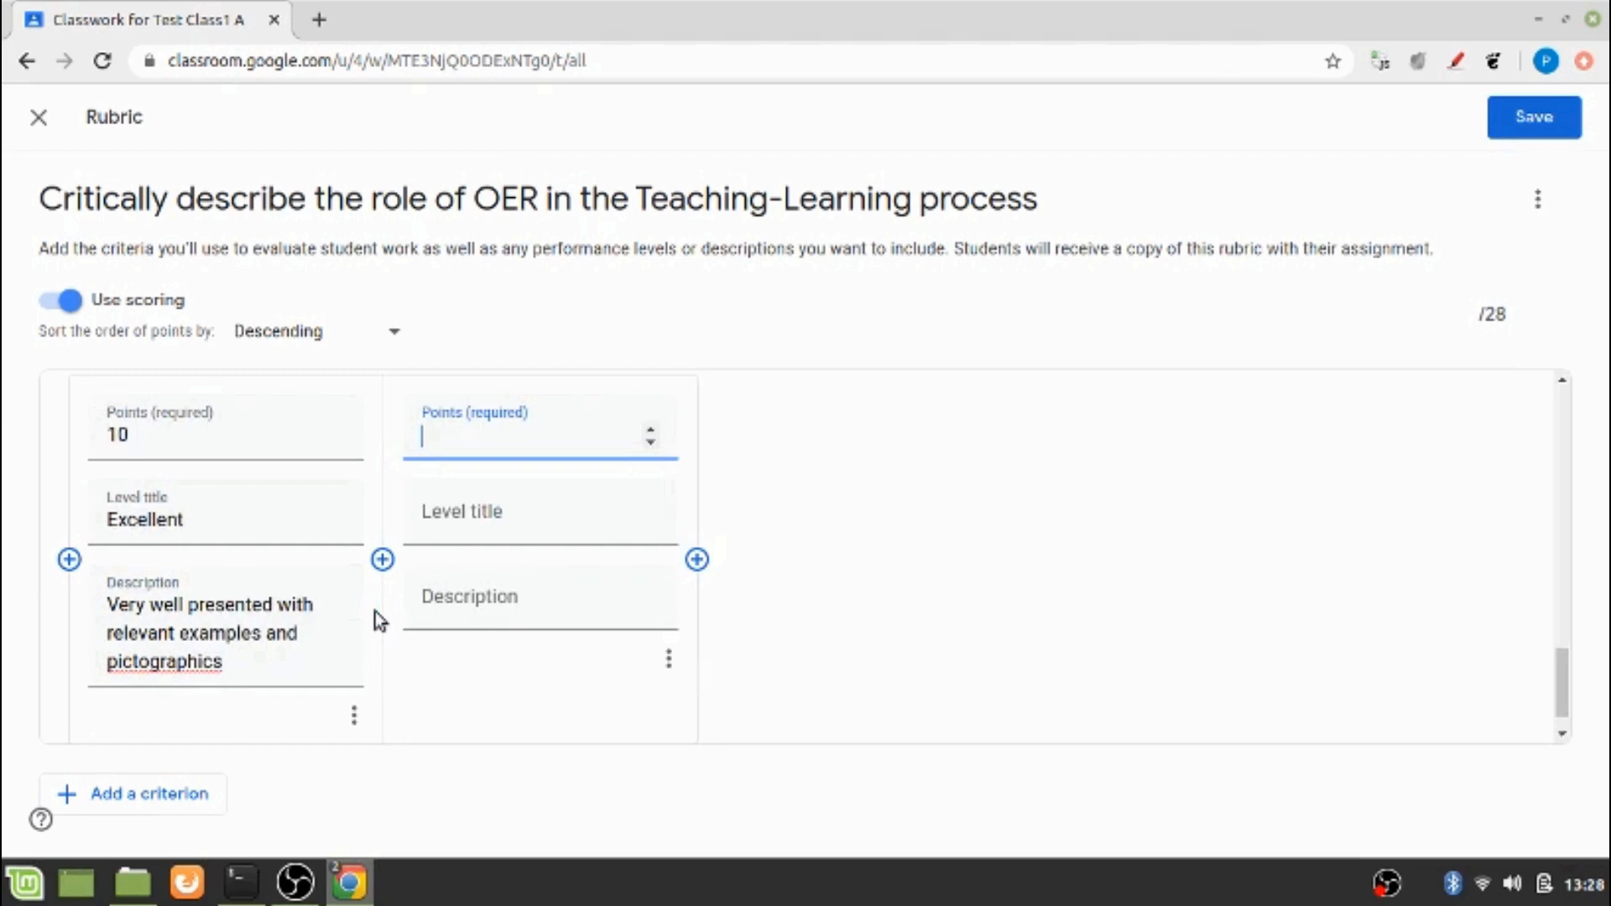
{"action": "type", "text": "5"}
{"action": "left_click", "coordinate": [460, 516]}
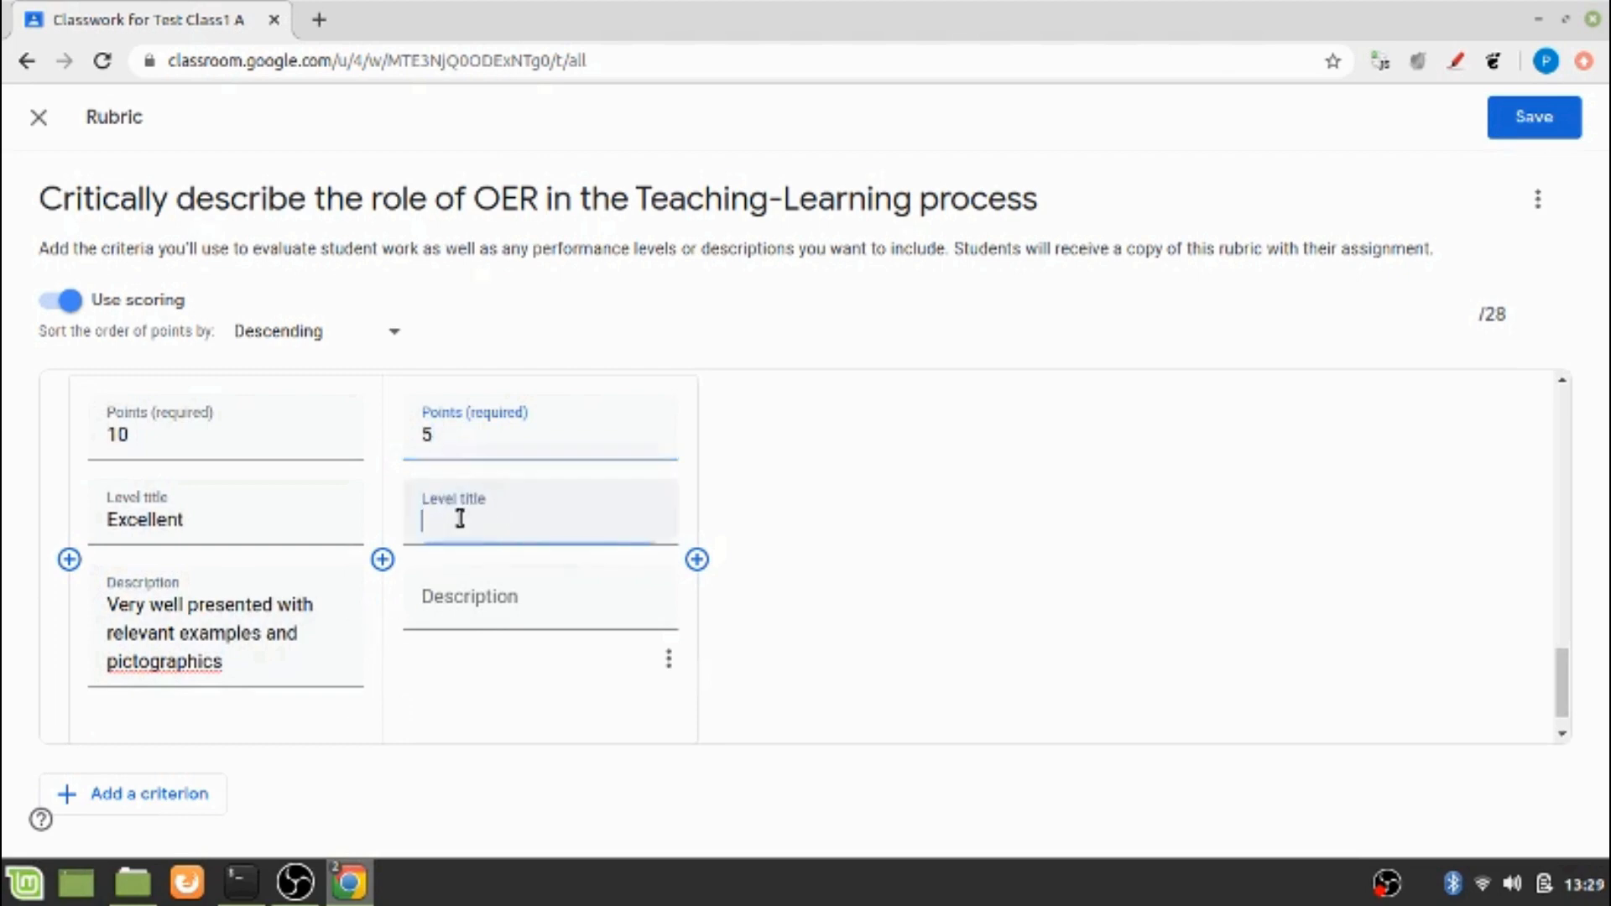
{"action": "type", "text": "Ave"}
{"action": "type", "text": "f"}
{"action": "key", "text": "BackSpace"}
{"action": "type", "text": "ge"}
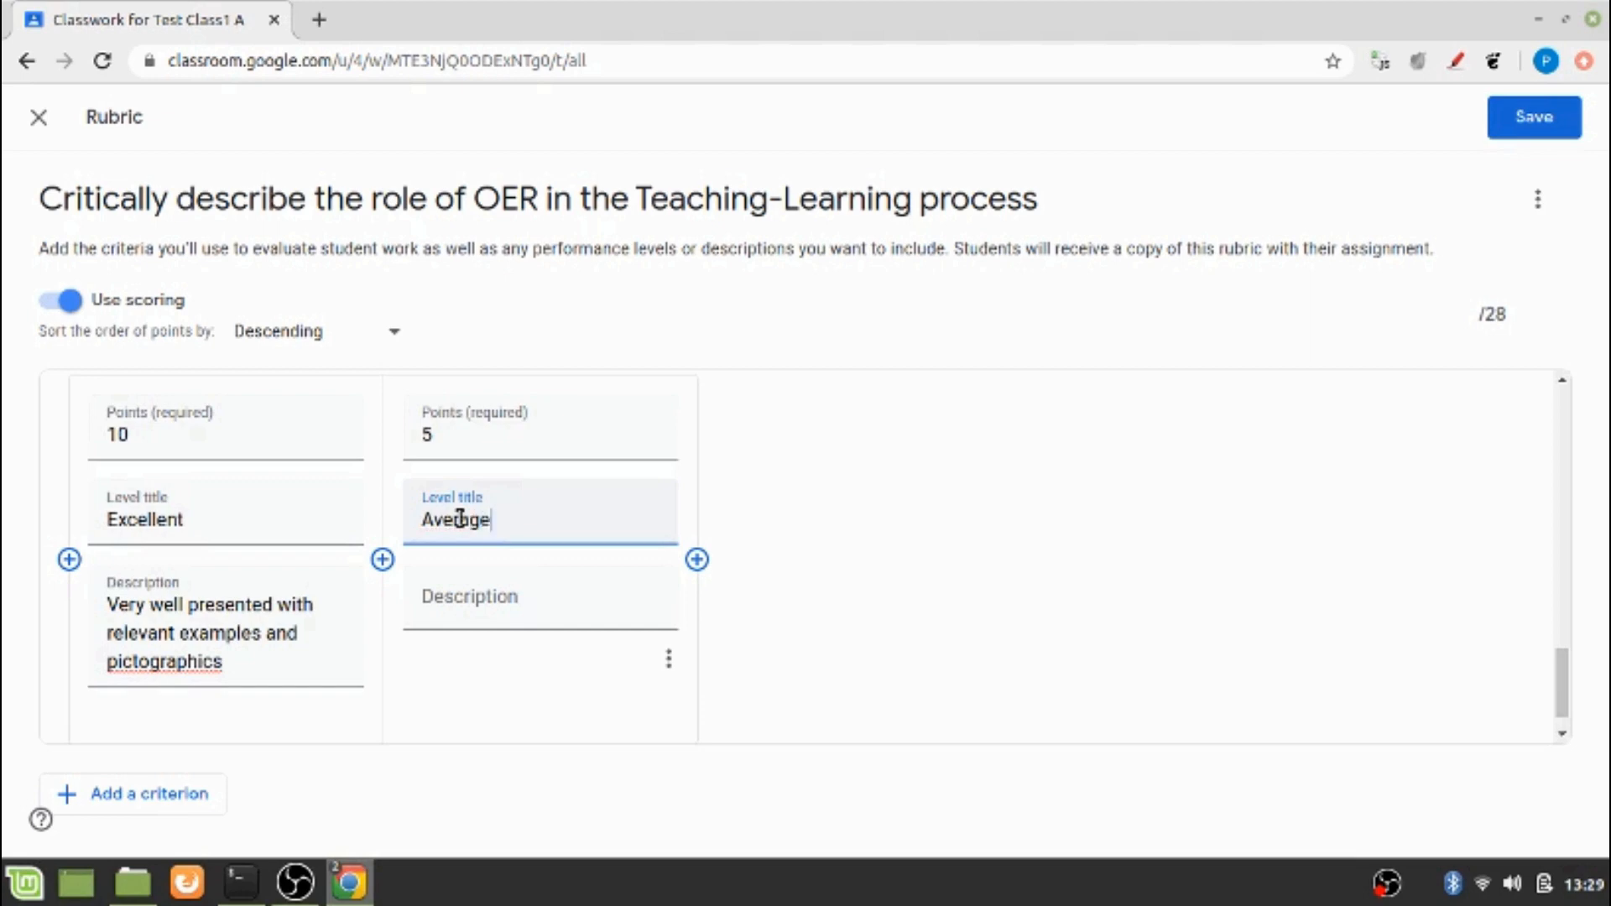
Step: Describe the Average level of Content Presentation as "Well presented but lacks pictographics and examples"
{"action": "left_click", "coordinate": [448, 593]}
{"action": "type", "text": "Well "}
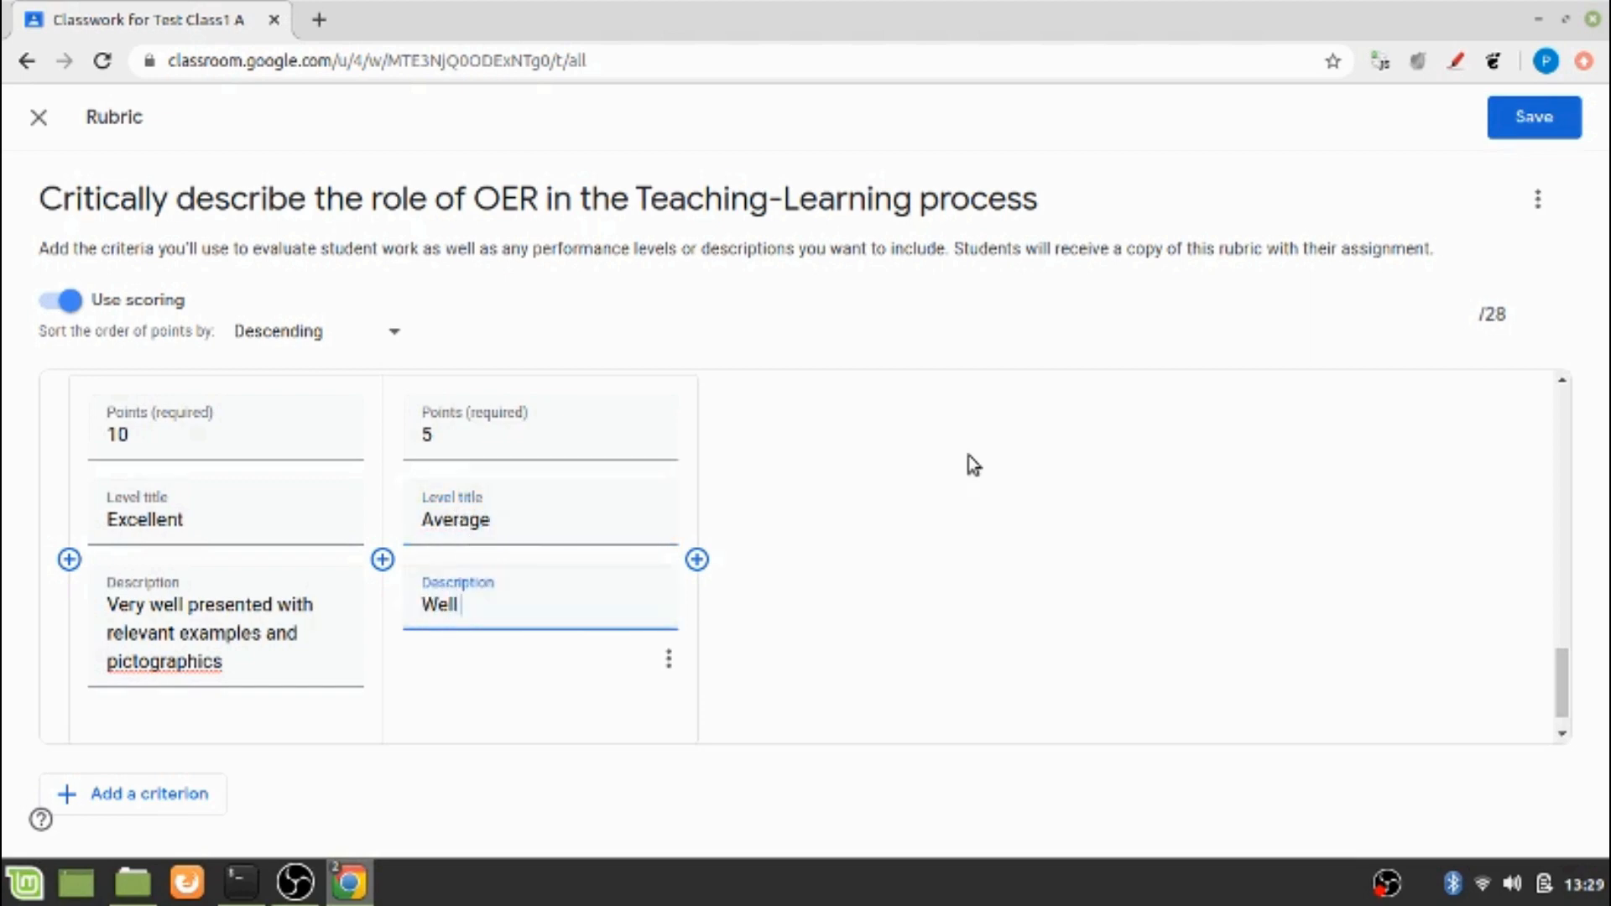
{"action": "type", "text": "presented bu"}
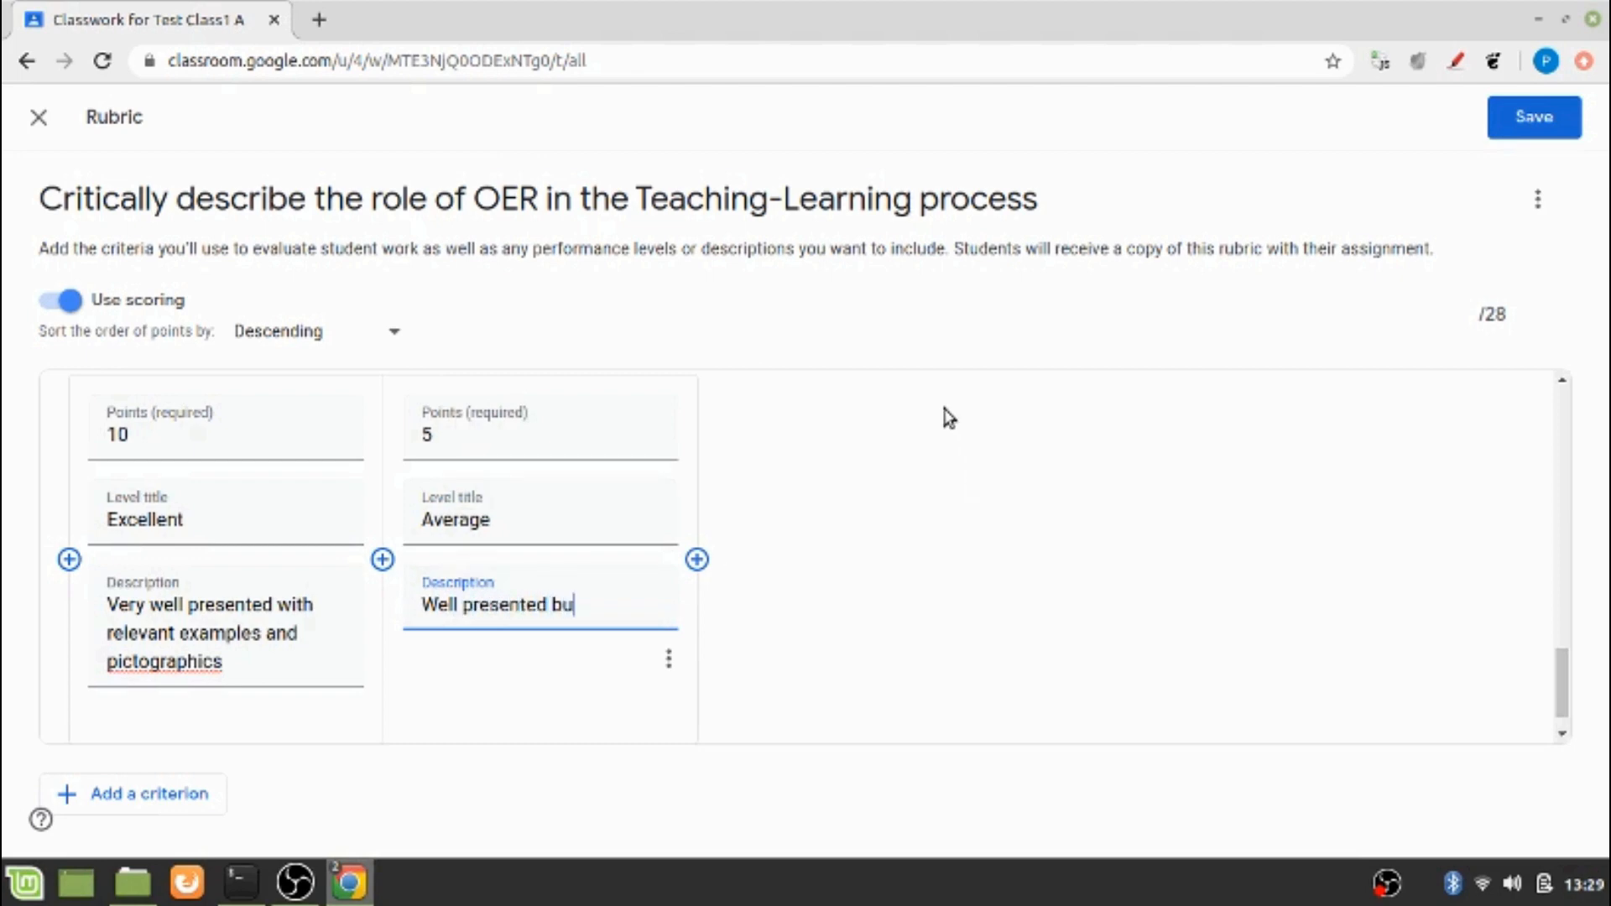
{"action": "type", "text": "t lacks picto"}
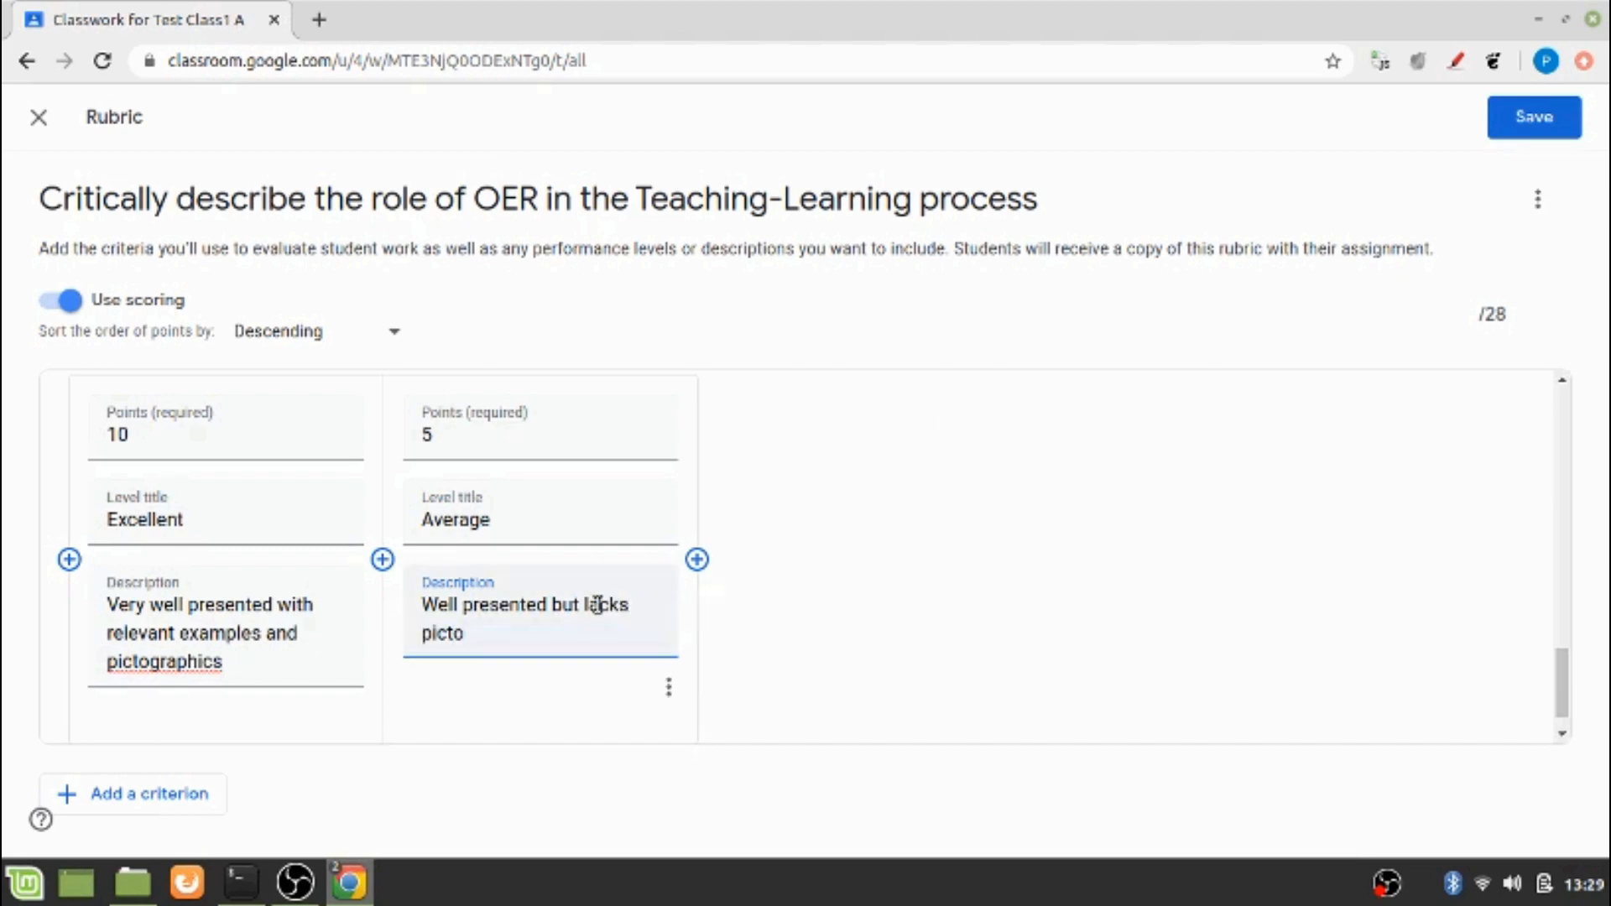
{"action": "type", "text": "graphics and "}
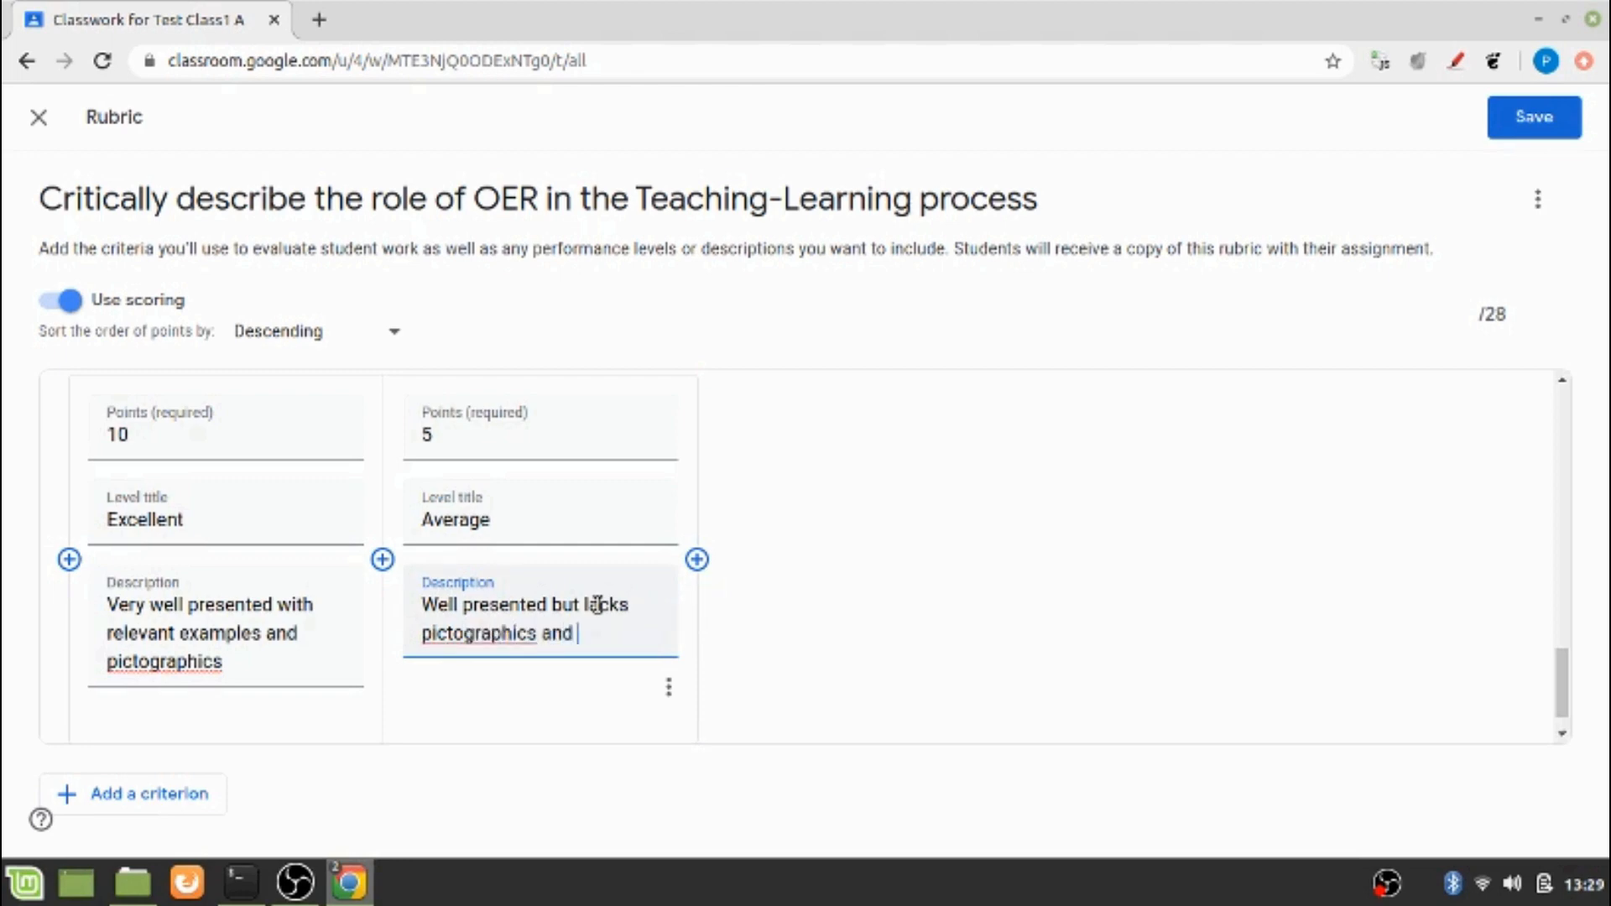
{"action": "type", "text": "examples"}
{"action": "left_click", "coordinate": [803, 659]}
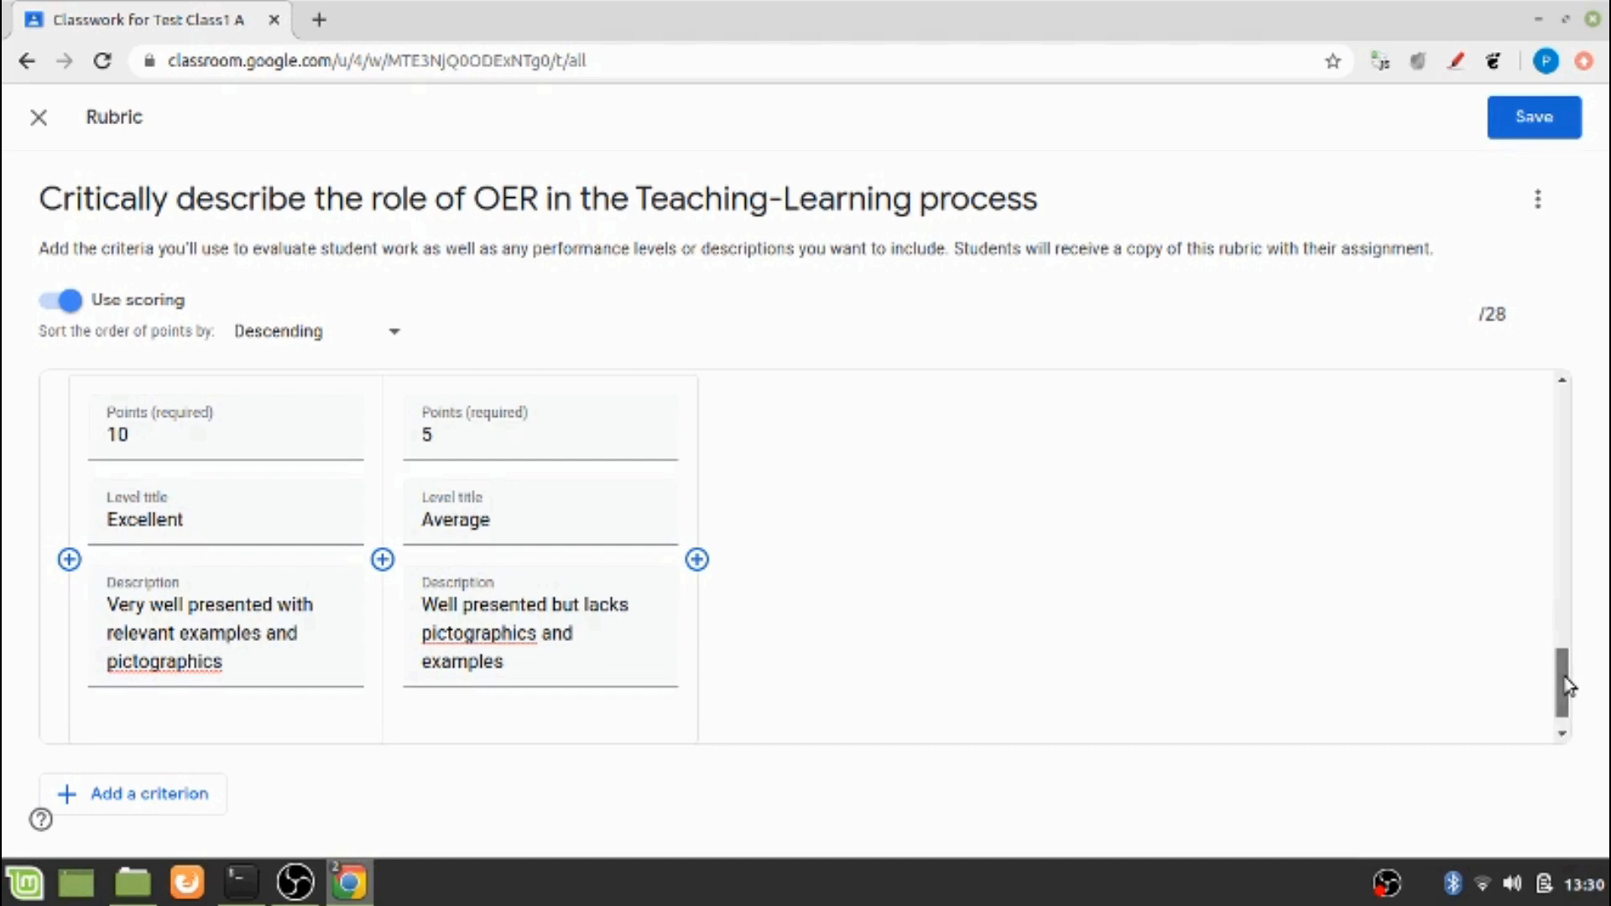
Step: Review the rubric's criteria and levels from Content Presentation back up to the first criterion
{"action": "left_click_drag", "start_coordinate": [1560, 676], "coordinate": [1572, 726]}
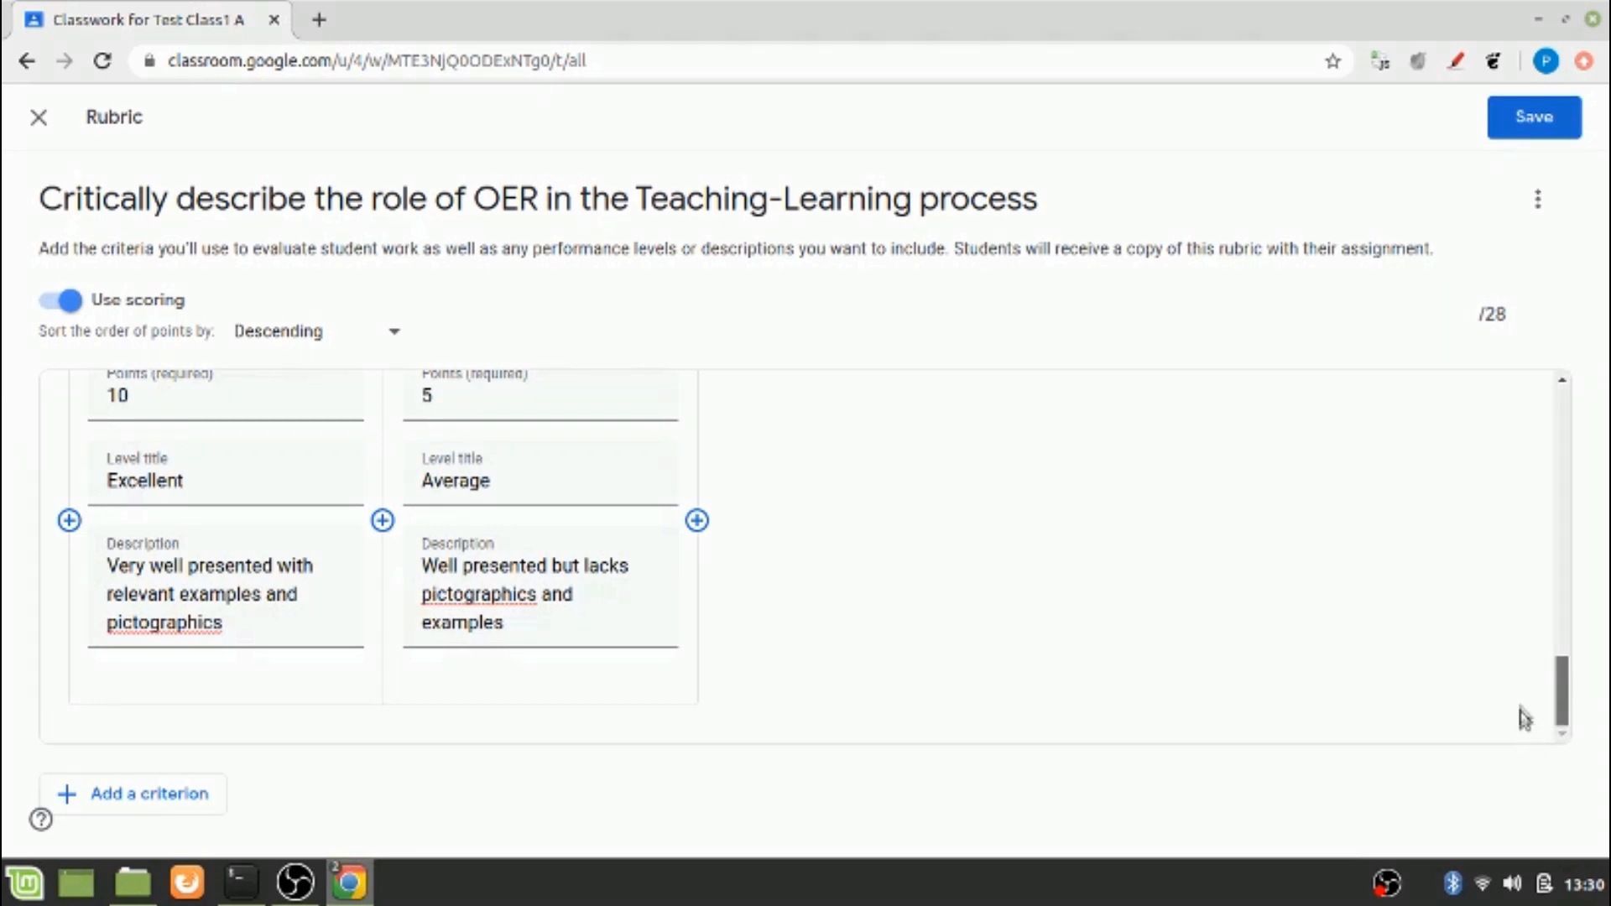
{"action": "scroll", "coordinate": [1532, 687], "scroll_direction": "up", "scroll_amount": 1}
{"action": "scroll", "coordinate": [1538, 672], "scroll_direction": "up", "scroll_amount": 5}
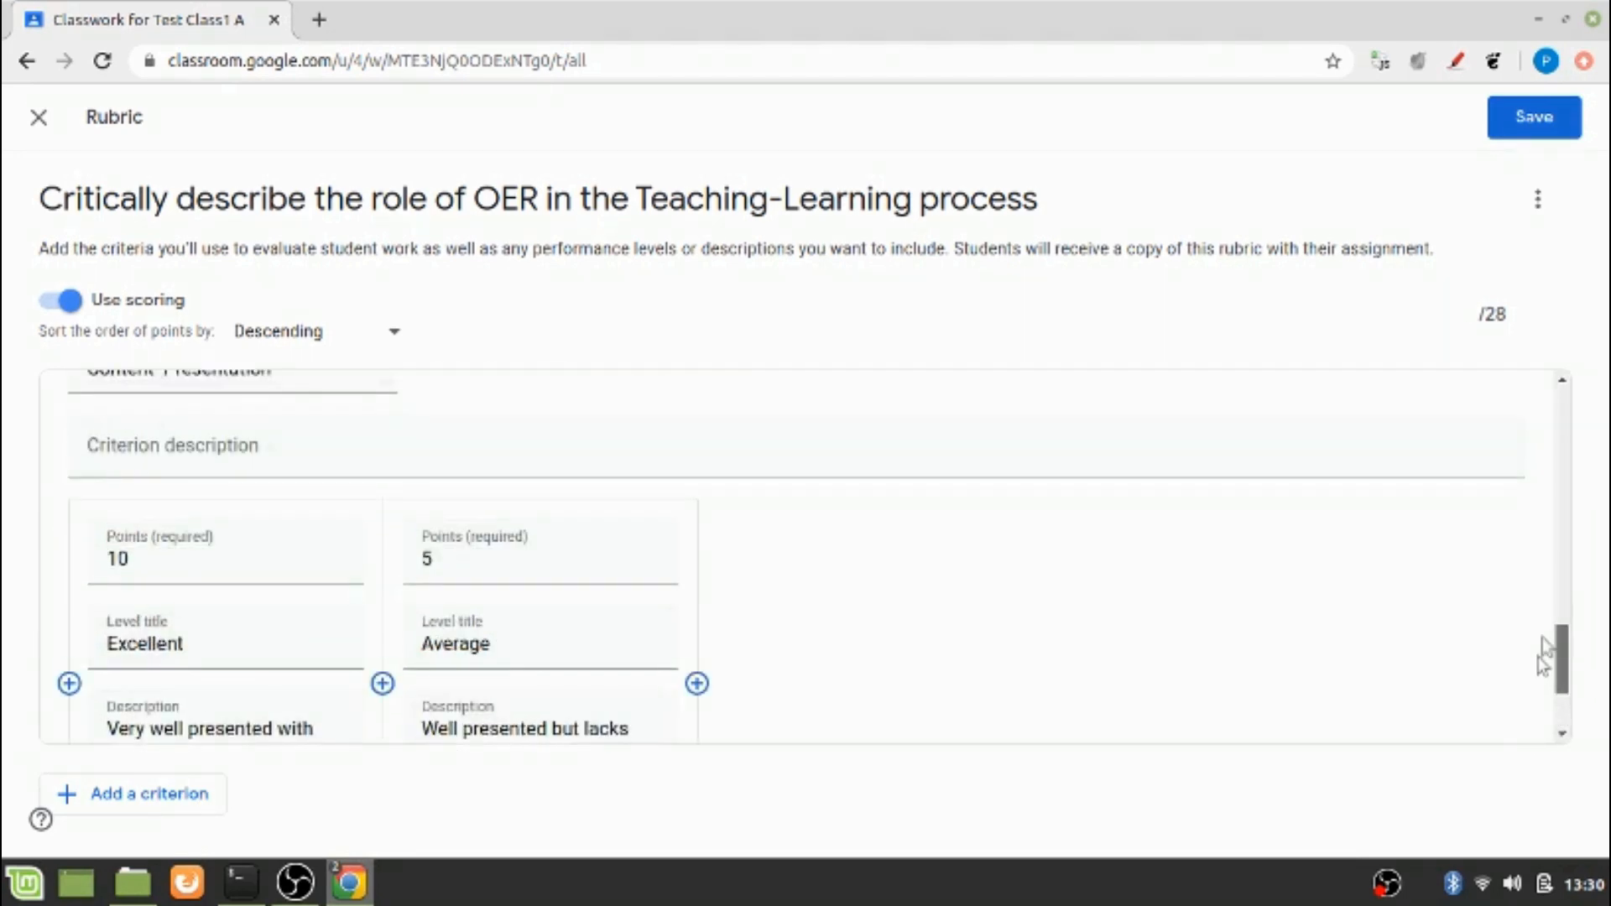
{"action": "scroll", "coordinate": [1553, 601], "scroll_direction": "up", "scroll_amount": 3}
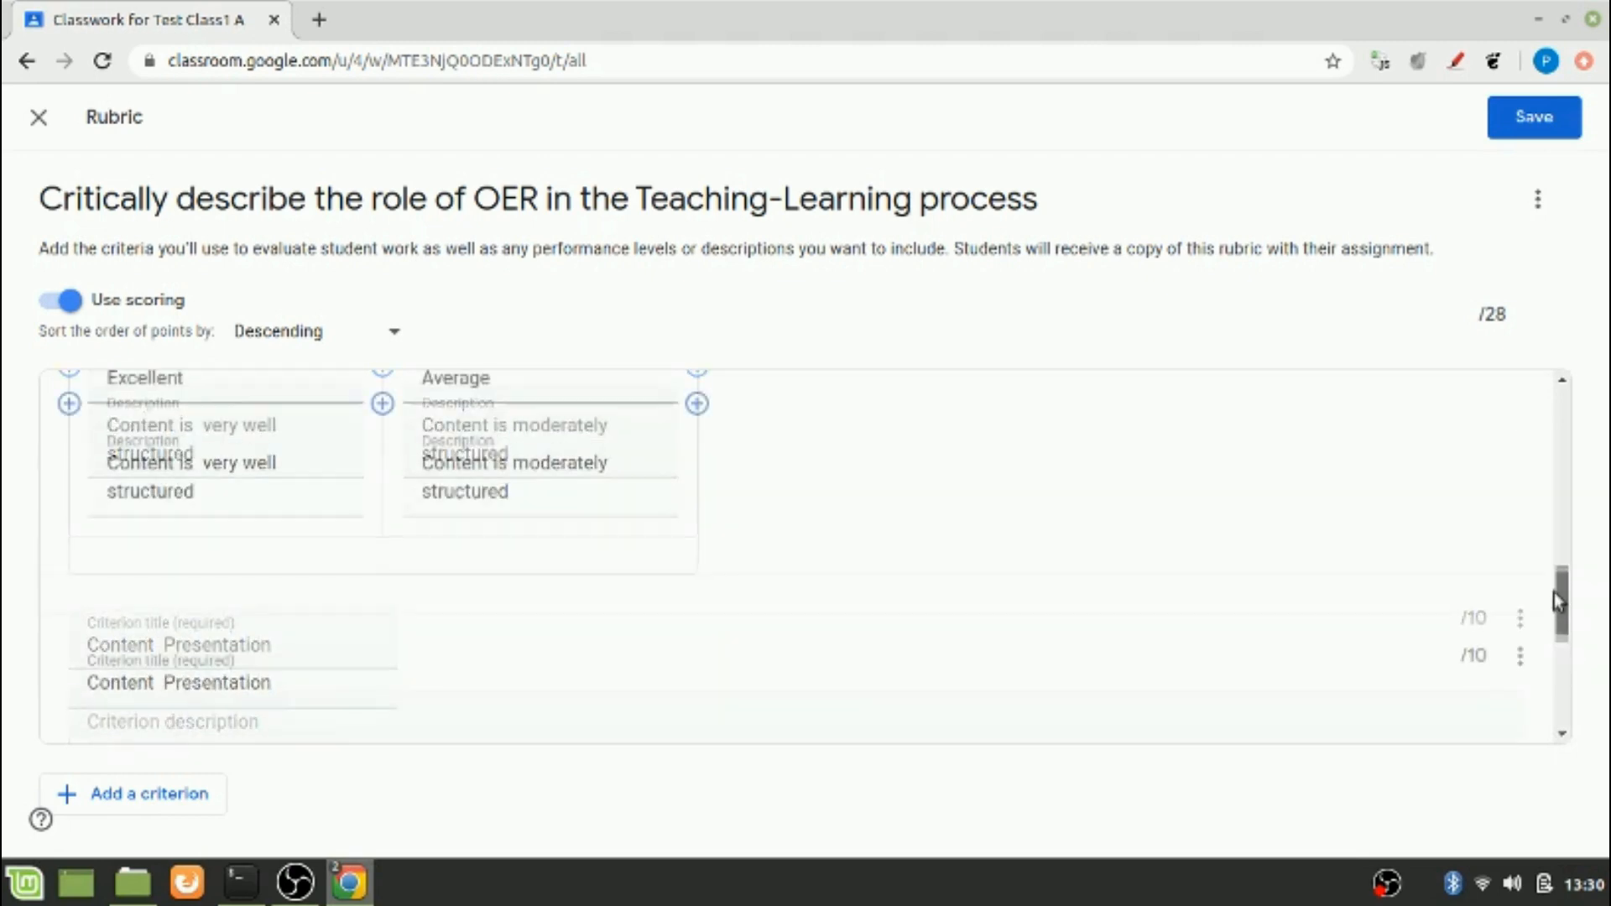
{"action": "scroll", "coordinate": [1559, 575], "scroll_direction": "up", "scroll_amount": 2}
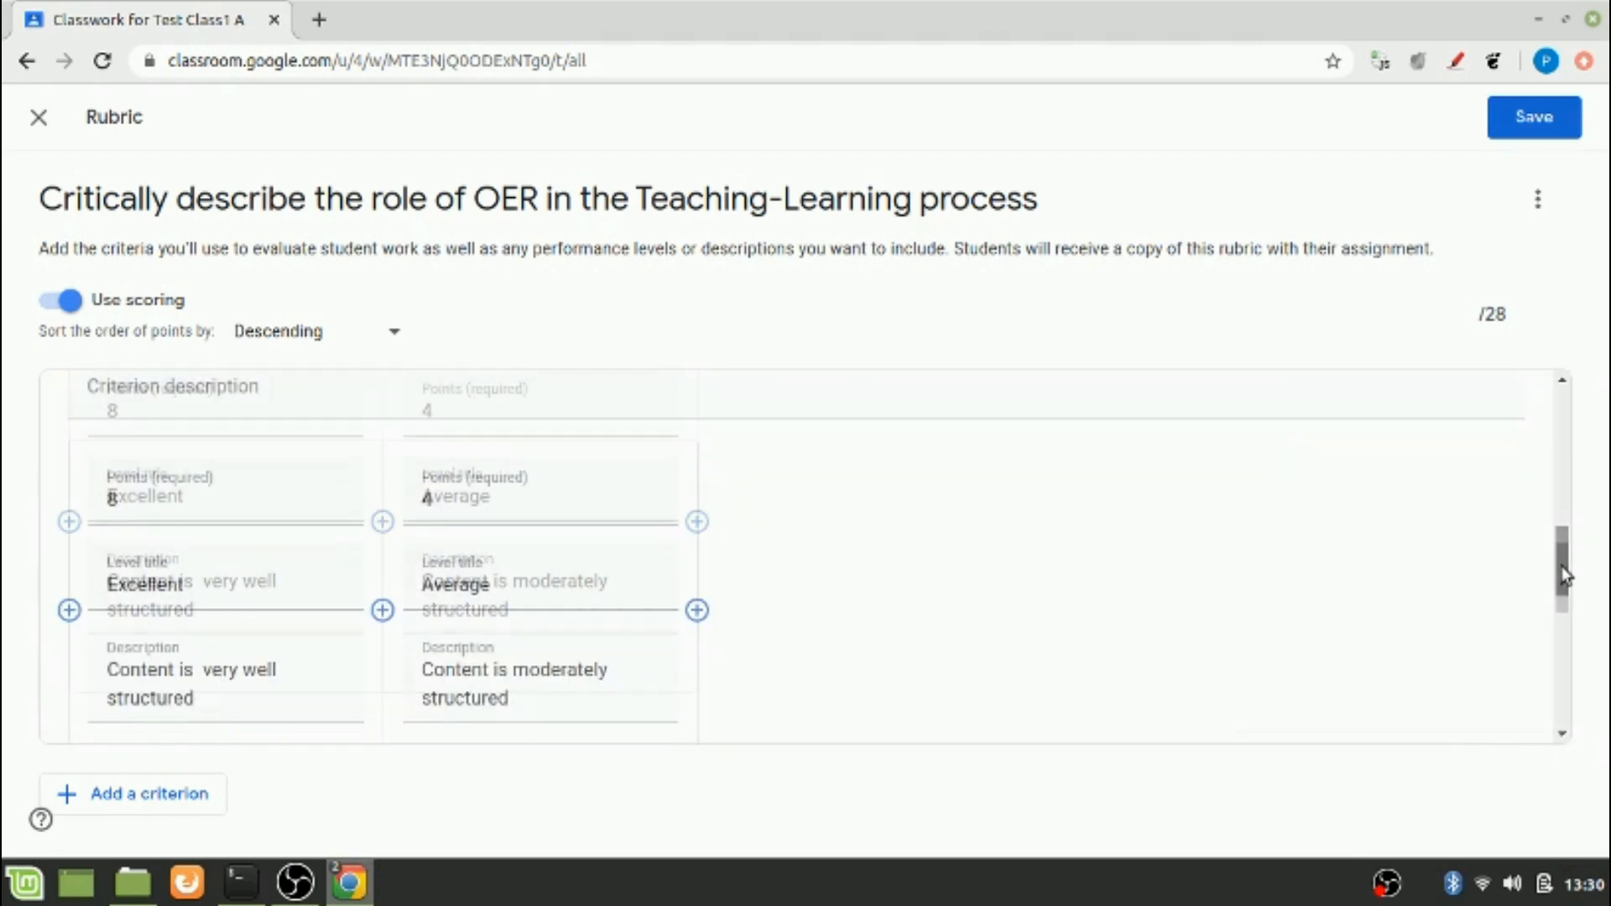
{"action": "scroll", "coordinate": [1589, 499], "scroll_direction": "up", "scroll_amount": 3}
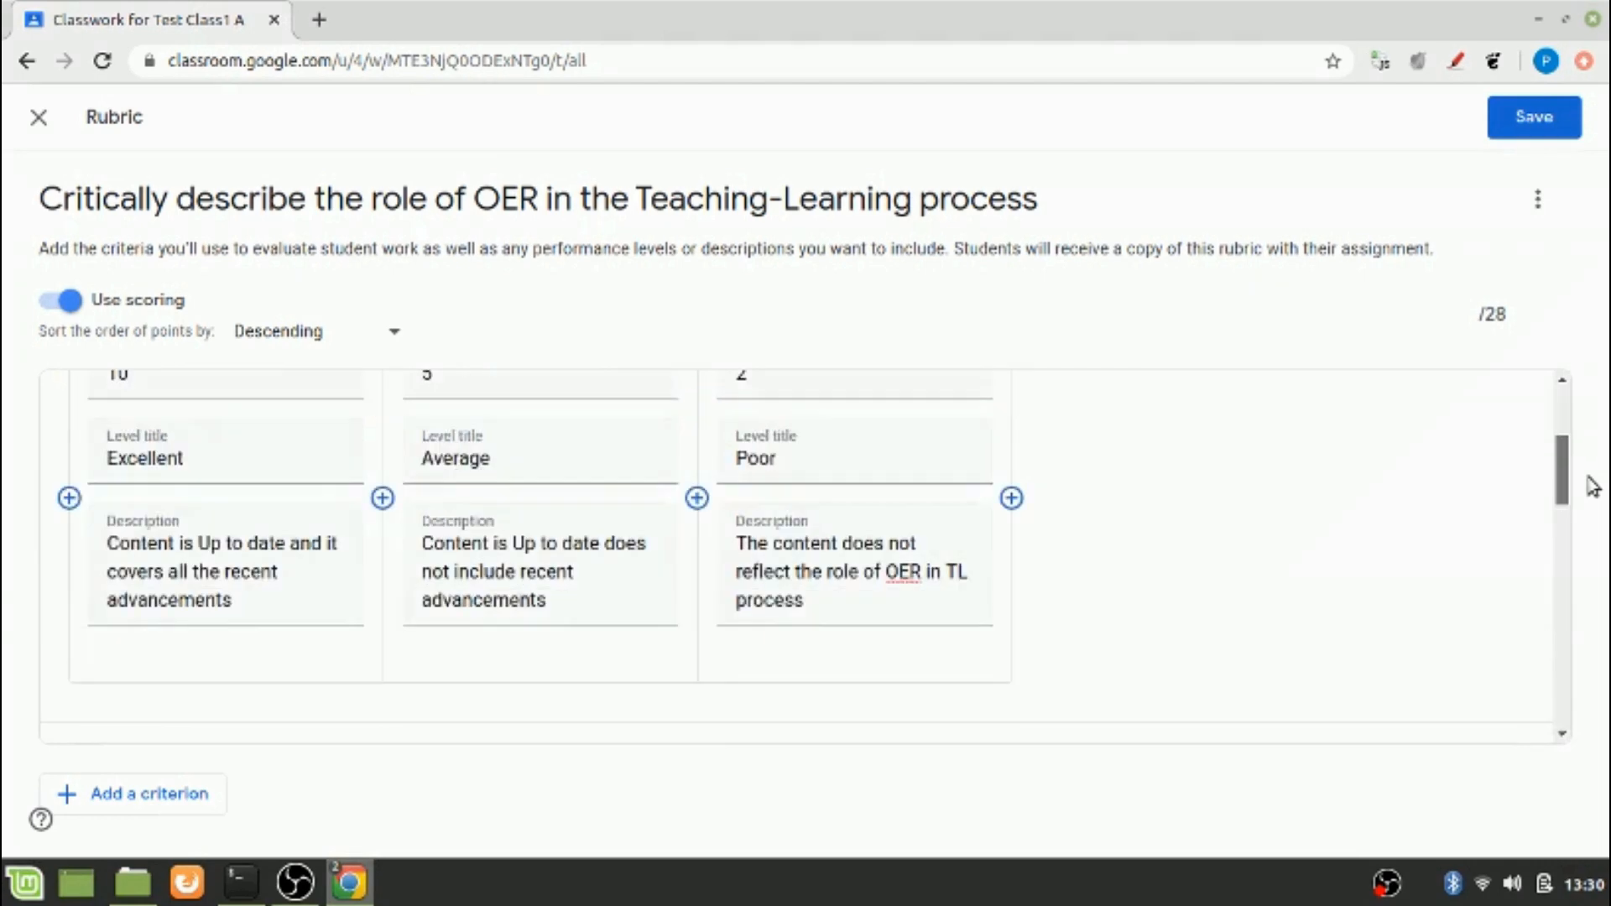